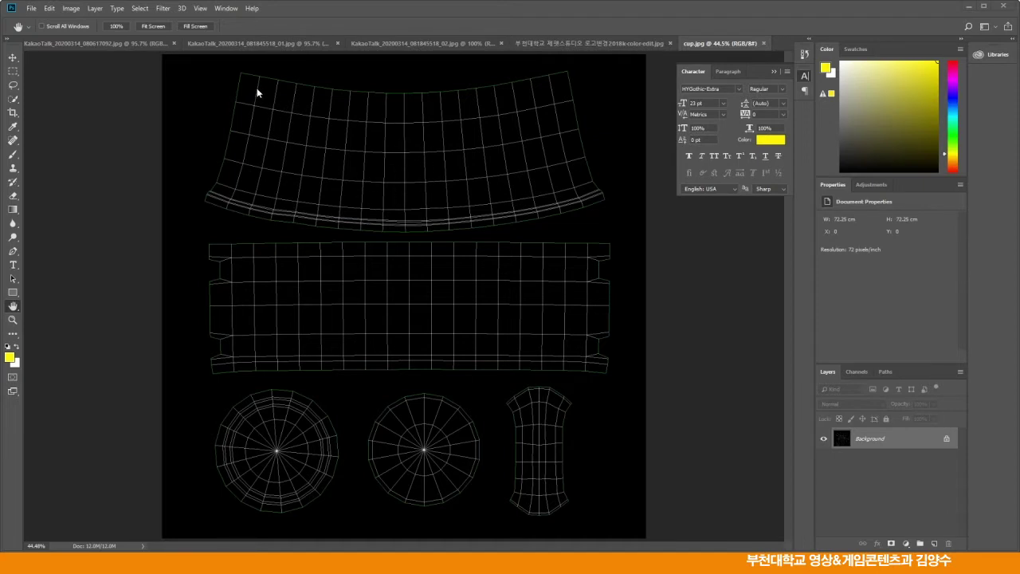
Duplicate the Background layer and hide the original
{"action": "left_click_drag", "start_coordinate": [907, 443], "coordinate": [934, 543]}
{"action": "left_click", "coordinate": [825, 461]}
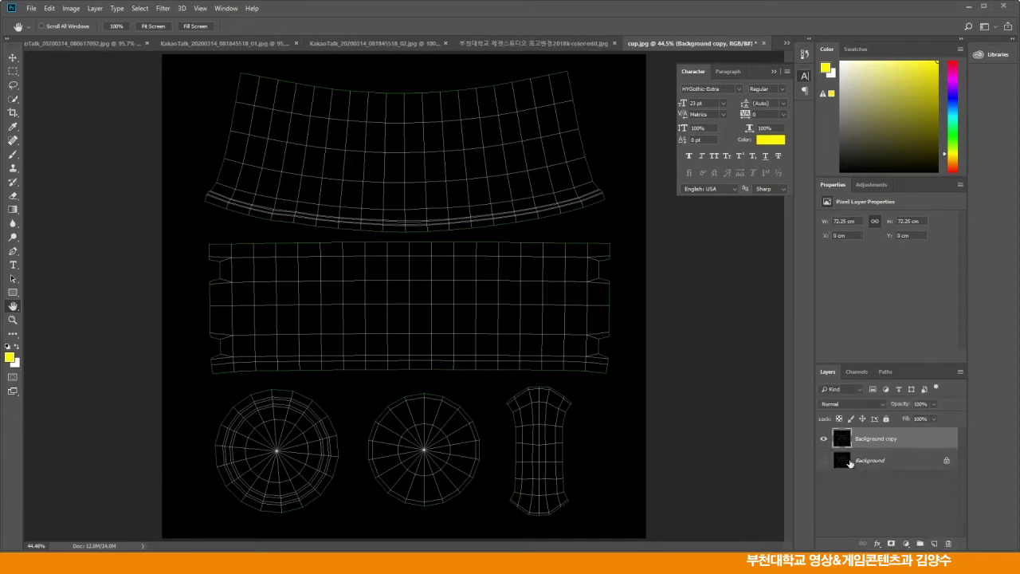
Convert the image to Grayscale mode without merging the layers, discarding the color information
{"action": "left_click", "coordinate": [74, 9]}
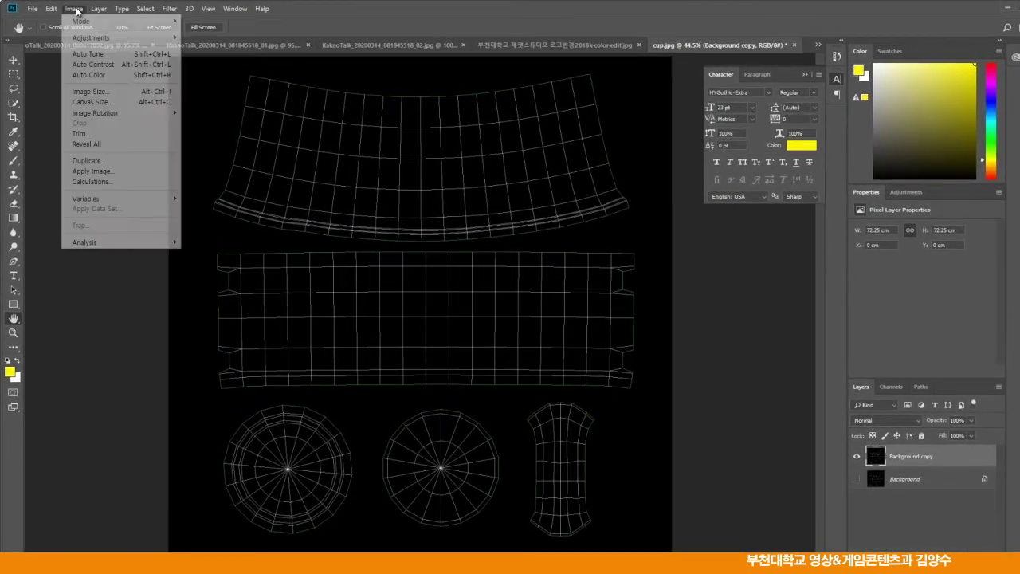
{"action": "mouse_move", "coordinate": [78, 23]}
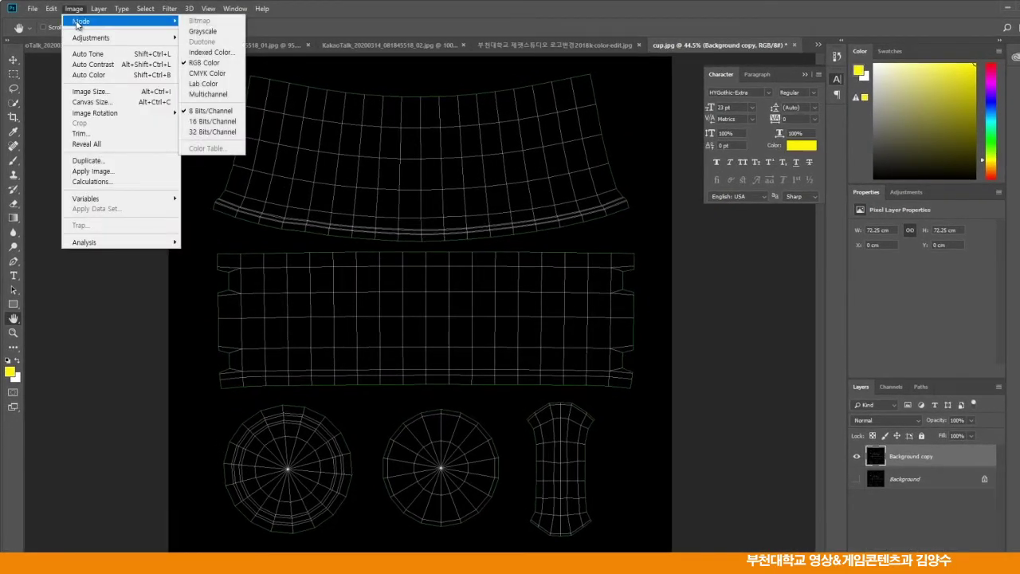
{"action": "left_click", "coordinate": [203, 31]}
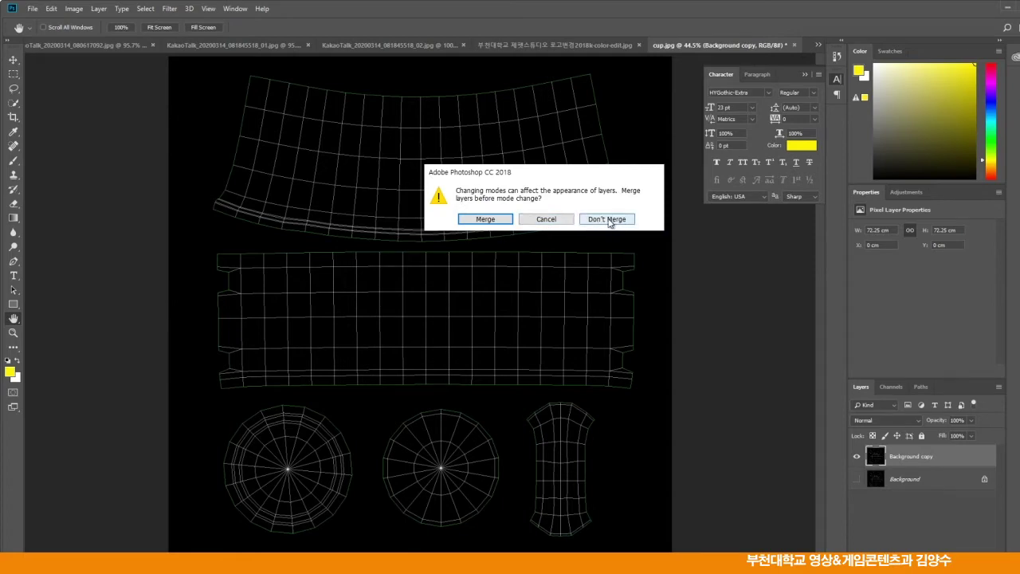
{"action": "left_click", "coordinate": [608, 220]}
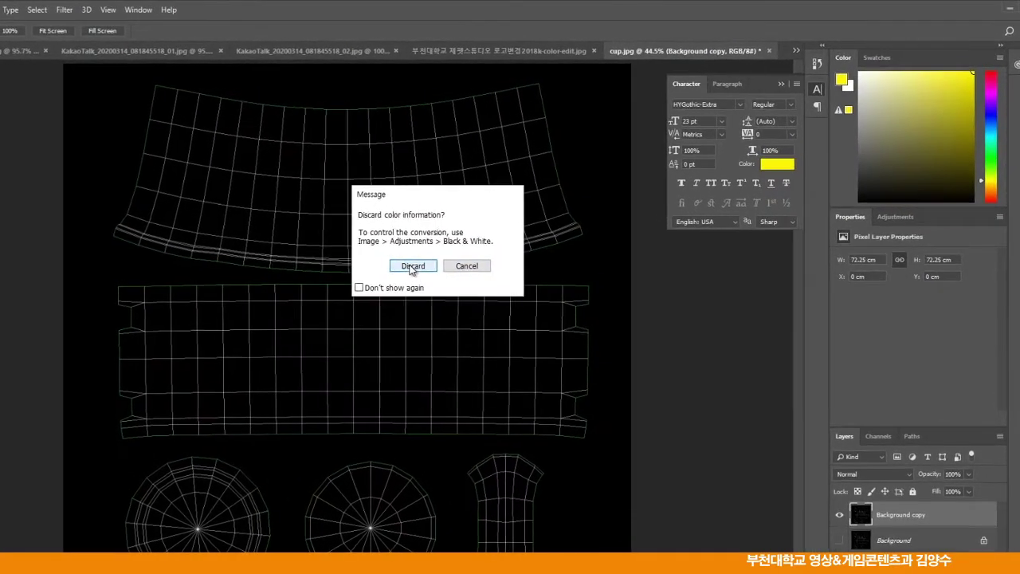
{"action": "left_click", "coordinate": [463, 236]}
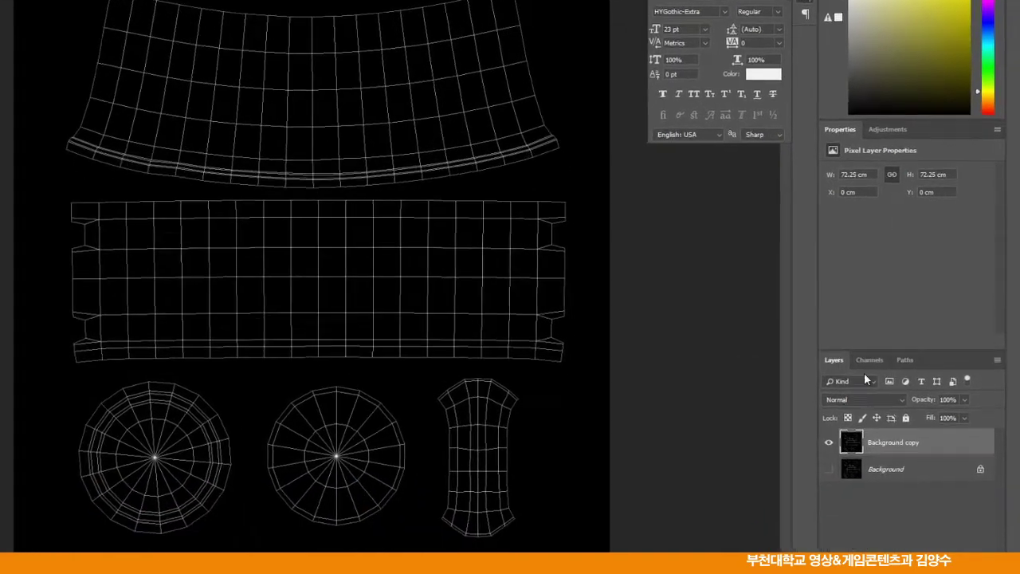
Duplicate the Gray channel and return to the layer list
{"action": "left_click", "coordinate": [879, 436]}
{"action": "left_click_drag", "start_coordinate": [877, 363], "coordinate": [963, 552]}
{"action": "left_click", "coordinate": [852, 360]}
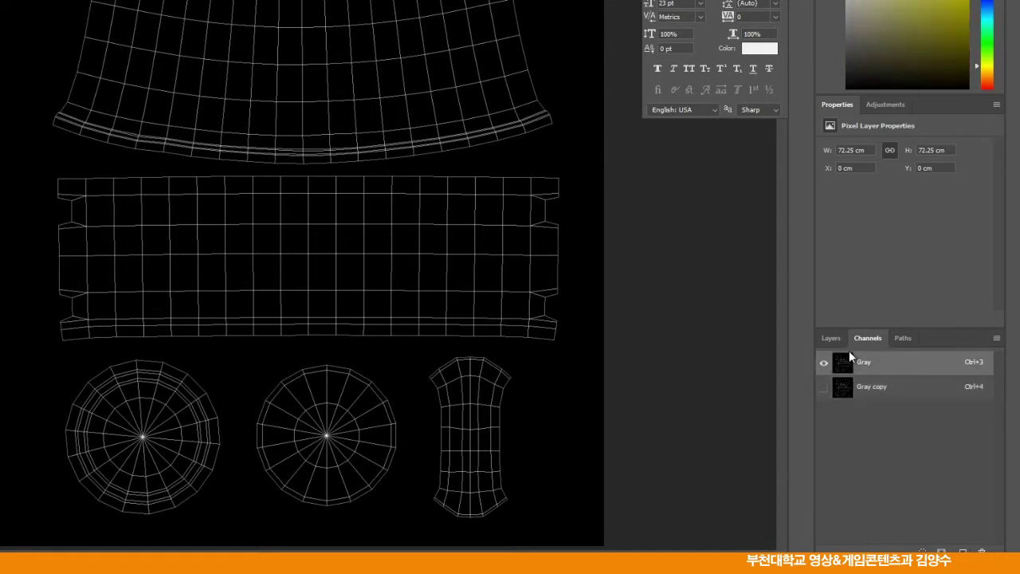
{"action": "left_click", "coordinate": [829, 338]}
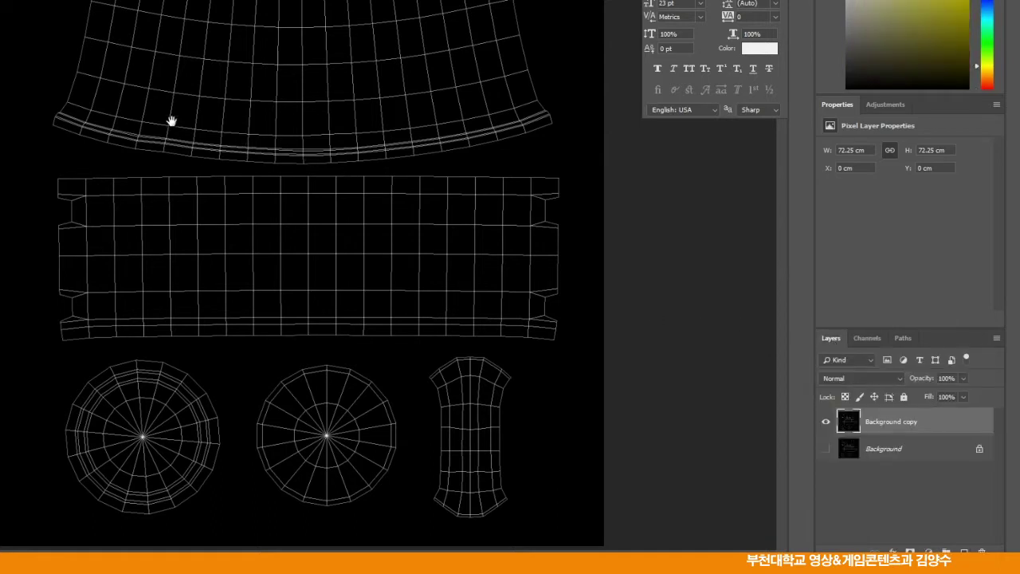
Select the whole canvas and delete the contents of the Background copy layer
{"action": "key", "text": "z"}
{"action": "key", "text": "ctrl+a"}
{"action": "key", "text": "Delete"}
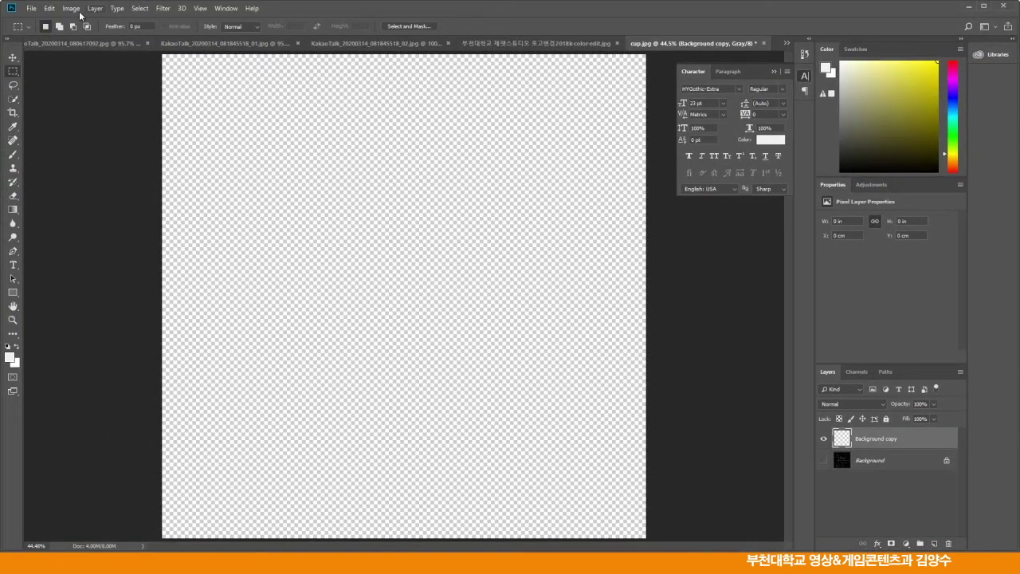
Convert the image back to RGB Color mode without merging the layers
{"action": "left_click", "coordinate": [72, 8]}
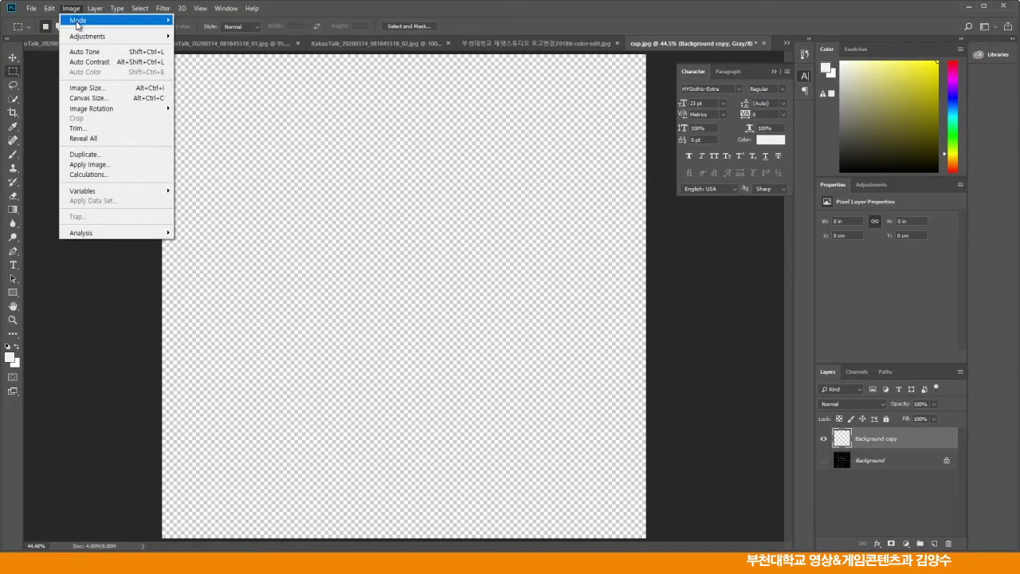
{"action": "mouse_move", "coordinate": [78, 22]}
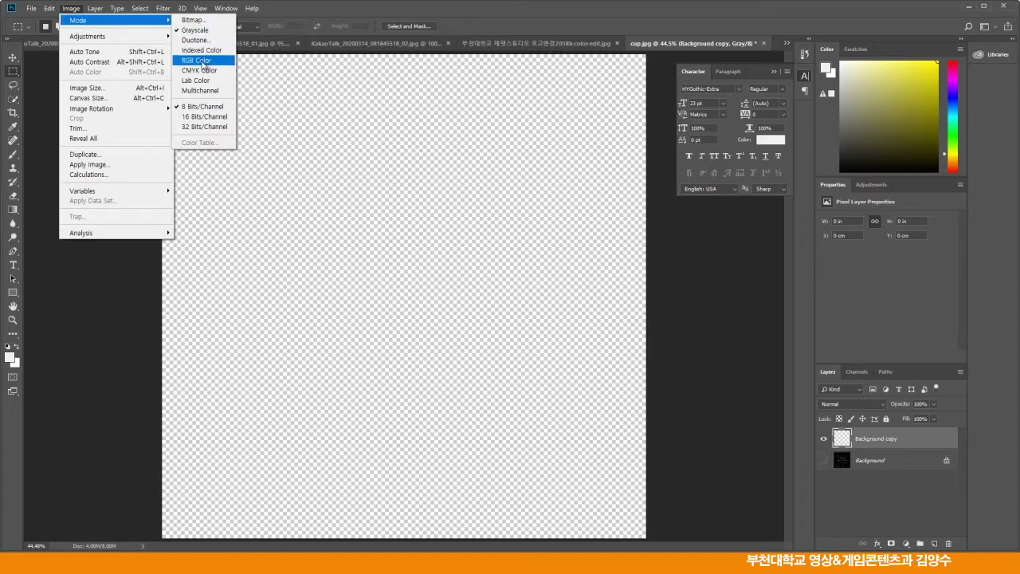
{"action": "left_click", "coordinate": [203, 64]}
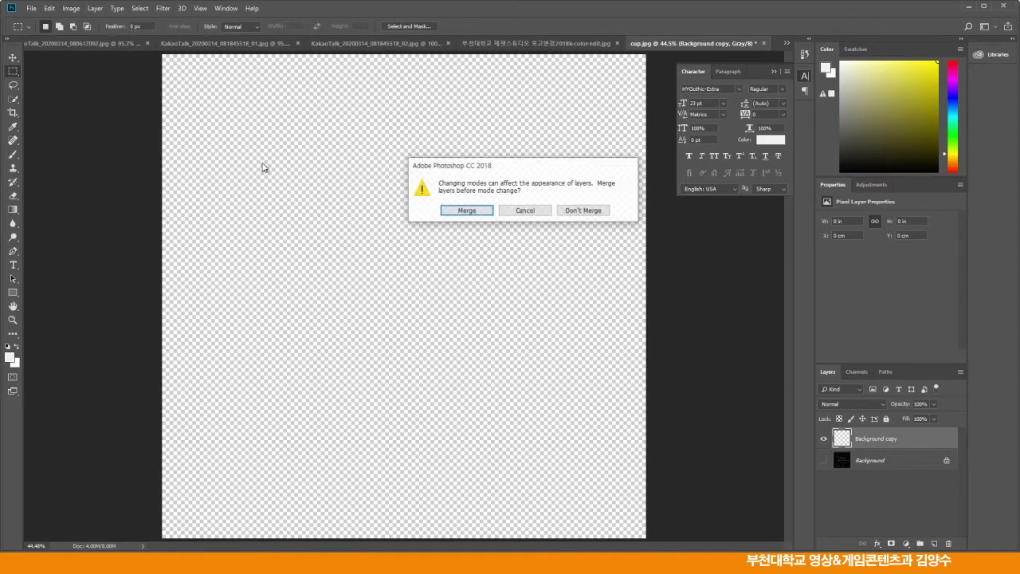
{"action": "left_click", "coordinate": [593, 212]}
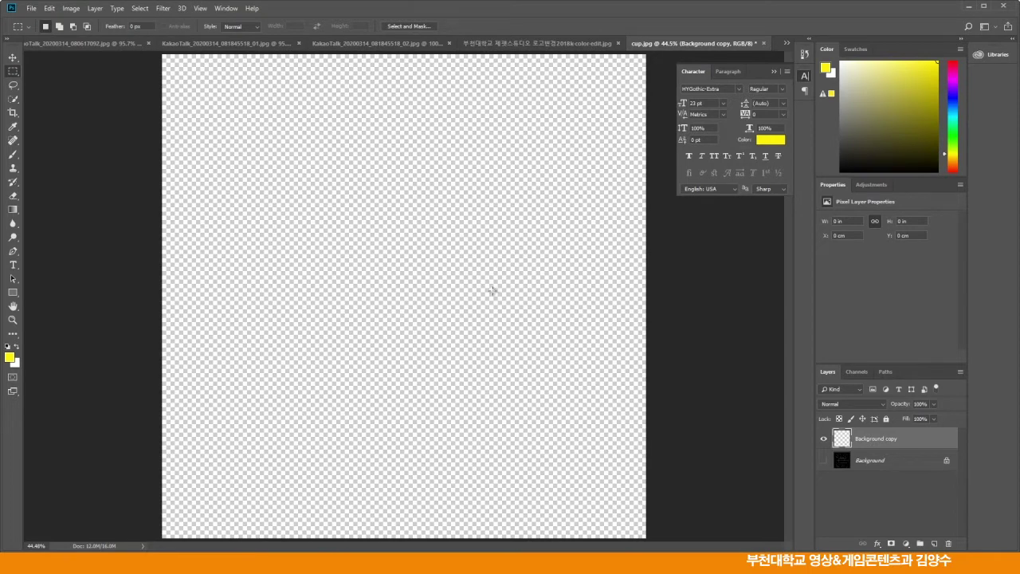
Load the Gray copy channel as a selection, fill it with black on the Background copy layer, and deselect
{"action": "left_click", "coordinate": [856, 373]}
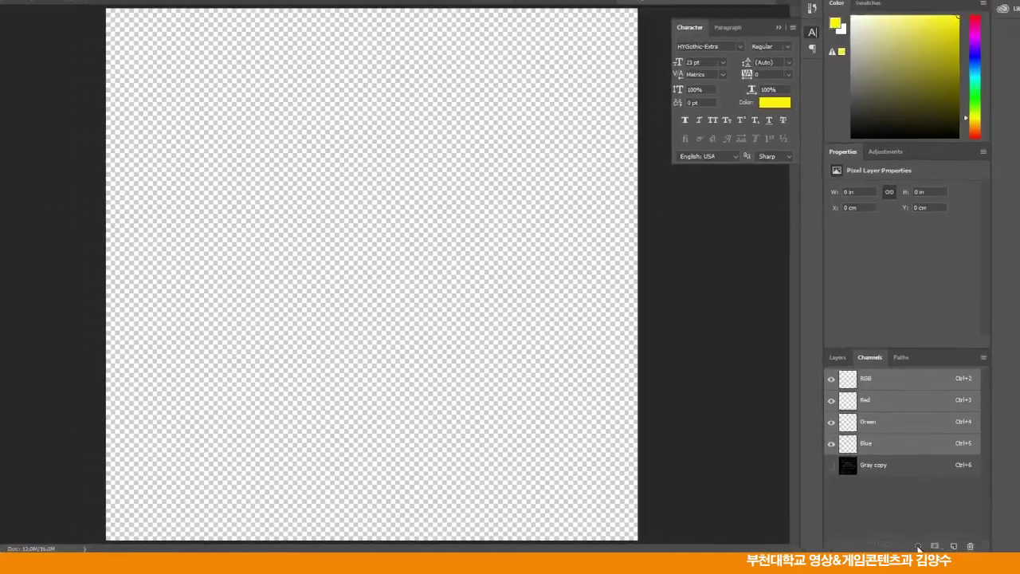
{"action": "left_click", "coordinate": [918, 546]}
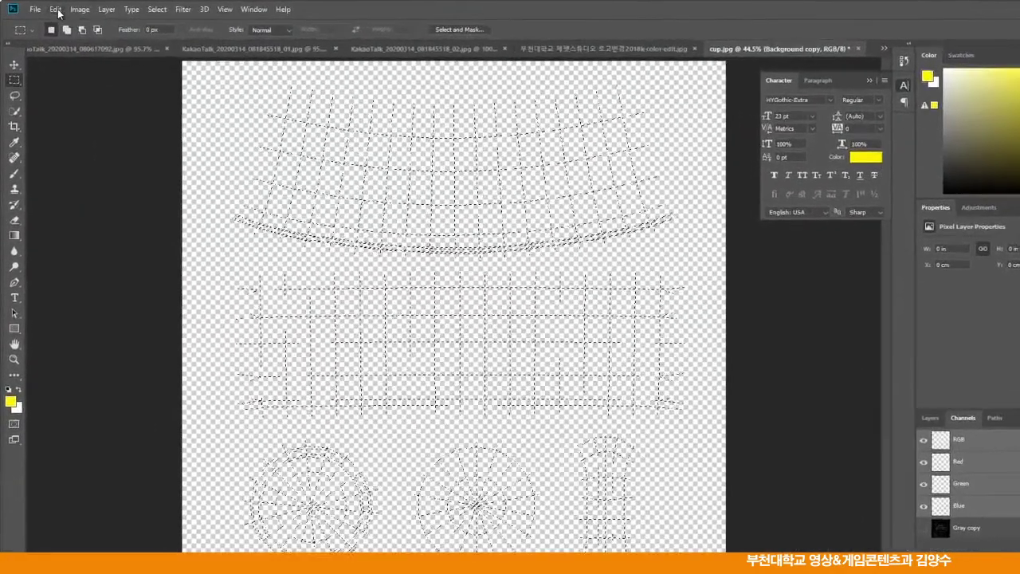
{"action": "left_click", "coordinate": [49, 8]}
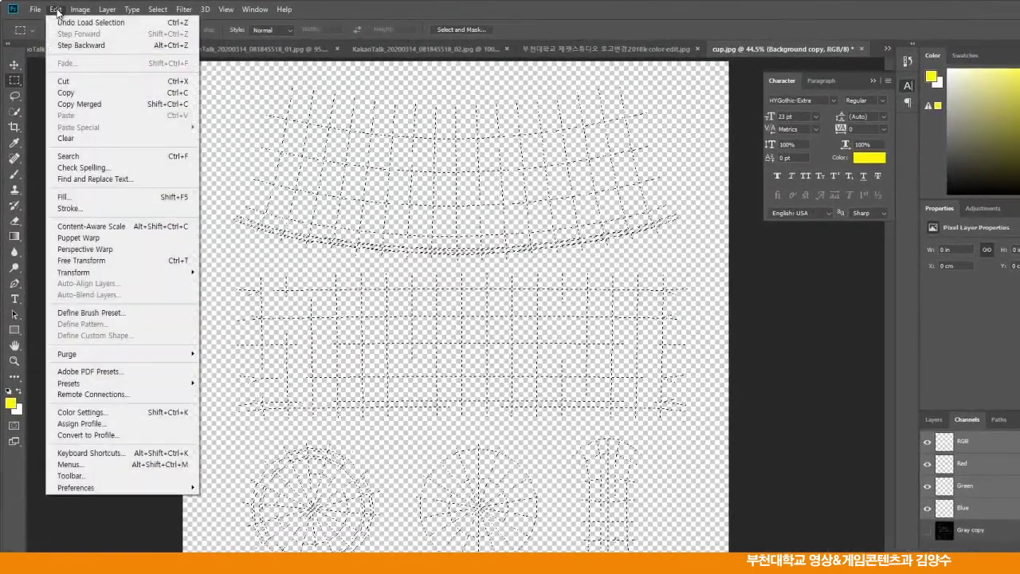
{"action": "left_click", "coordinate": [64, 196]}
{"action": "left_click", "coordinate": [579, 168]}
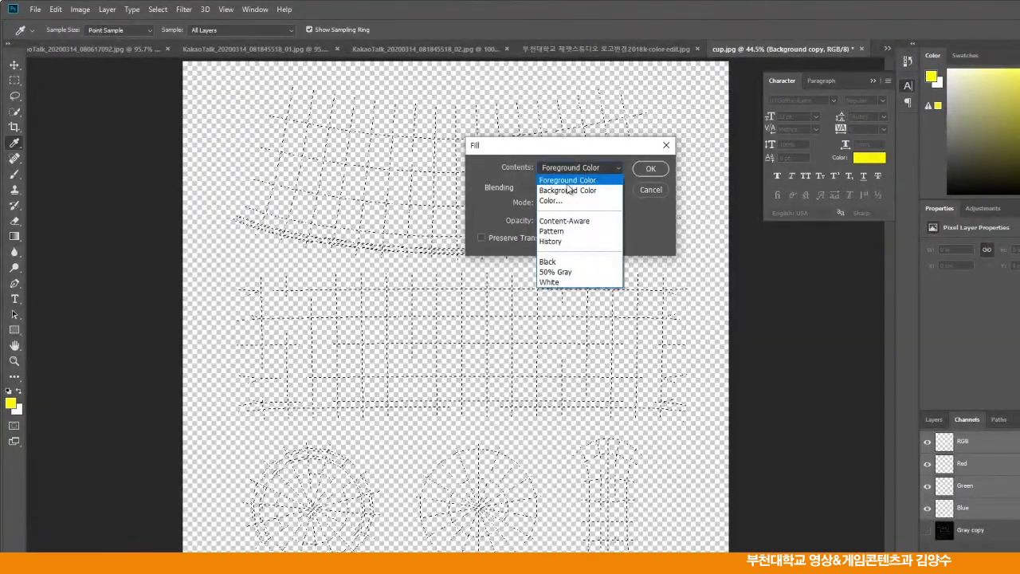
{"action": "left_click", "coordinate": [558, 261]}
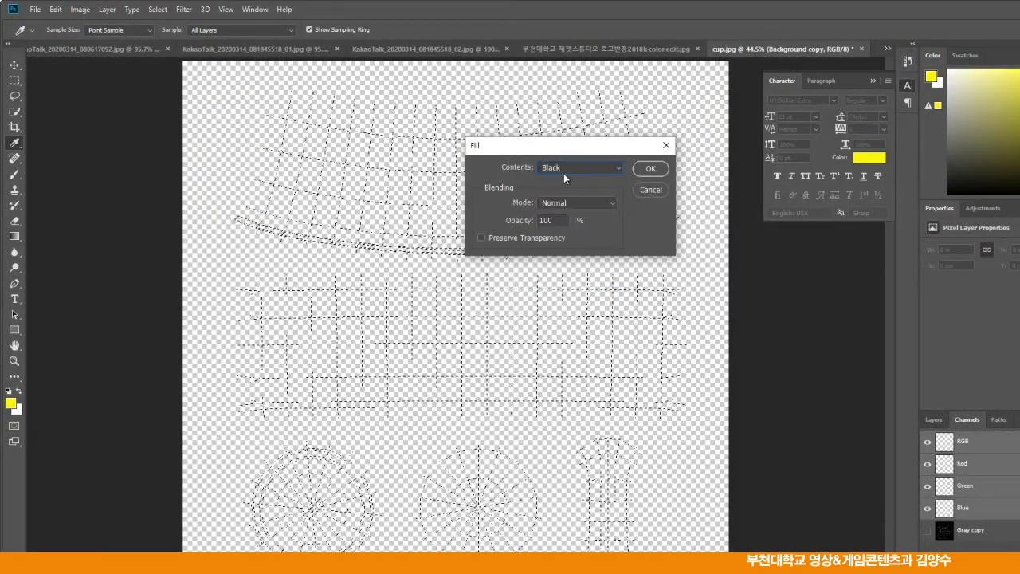
{"action": "left_click", "coordinate": [650, 170]}
{"action": "key", "text": "m"}
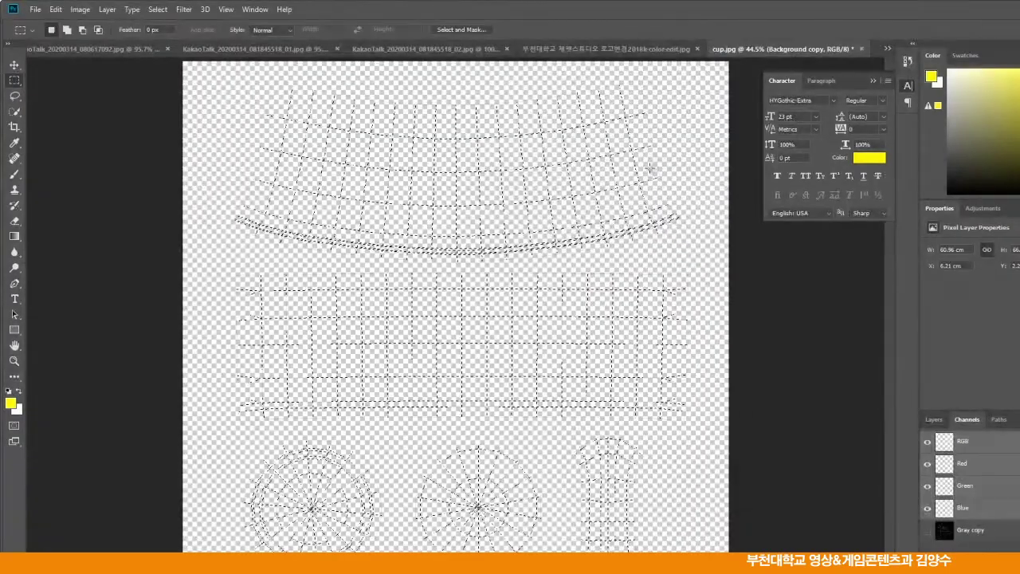
{"action": "key", "text": "ctrl+d"}
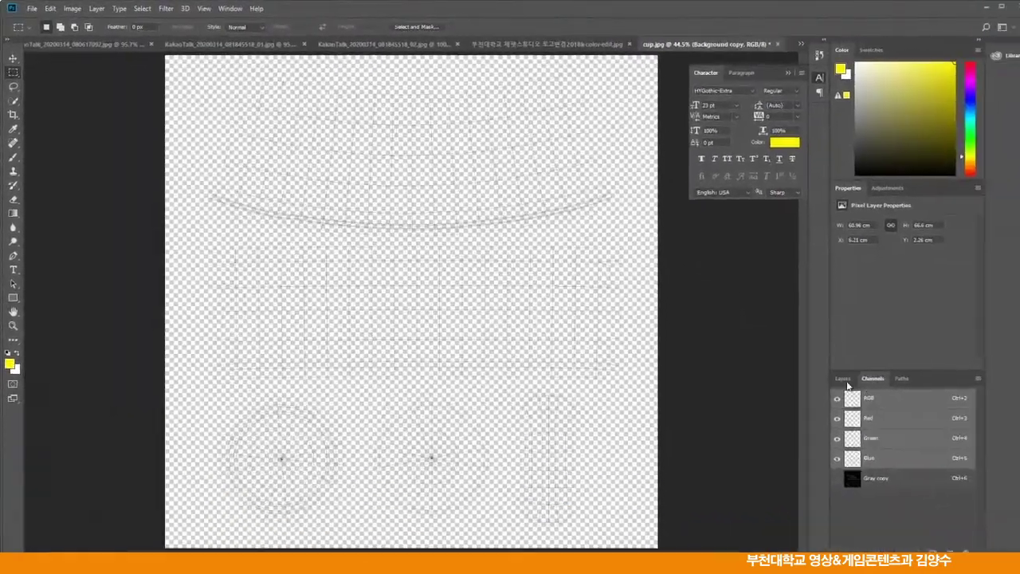
{"action": "left_click", "coordinate": [842, 379]}
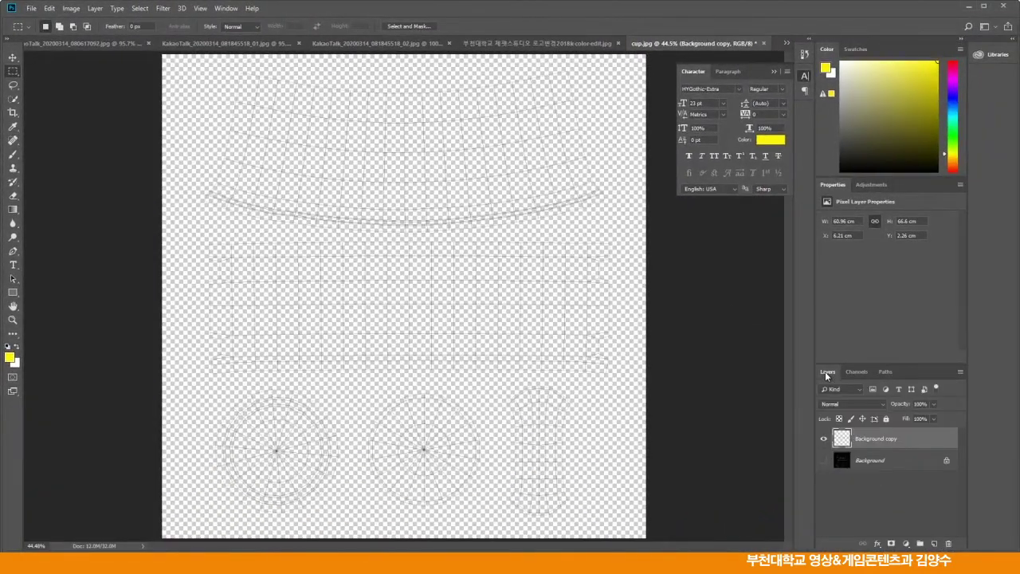
Create a new layer directly below the Background copy layer and name it bg
{"action": "left_click", "coordinate": [961, 371]}
{"action": "left_click", "coordinate": [913, 15]}
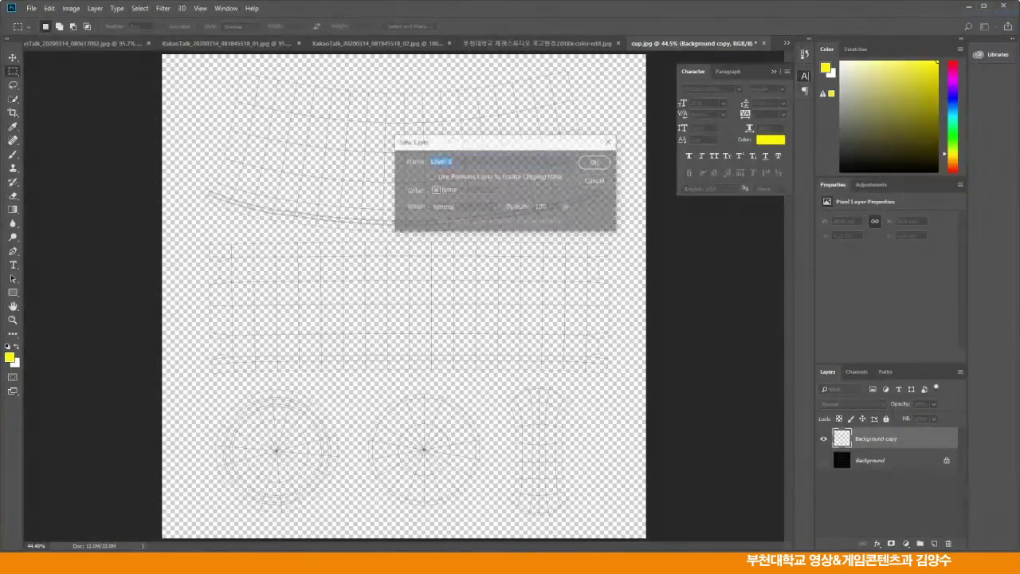
{"action": "left_click", "coordinate": [597, 163]}
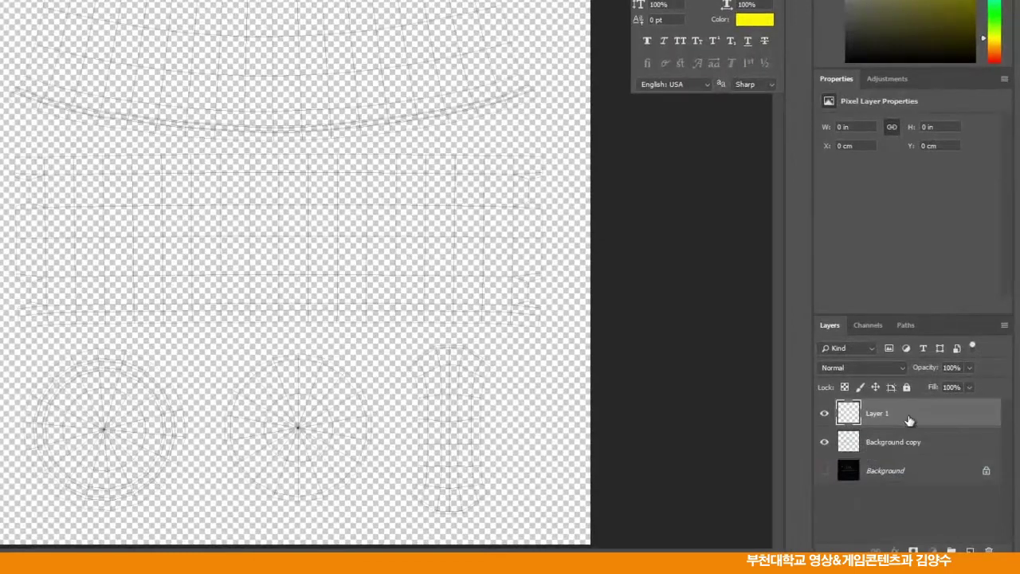
{"action": "left_click_drag", "start_coordinate": [909, 420], "coordinate": [900, 451]}
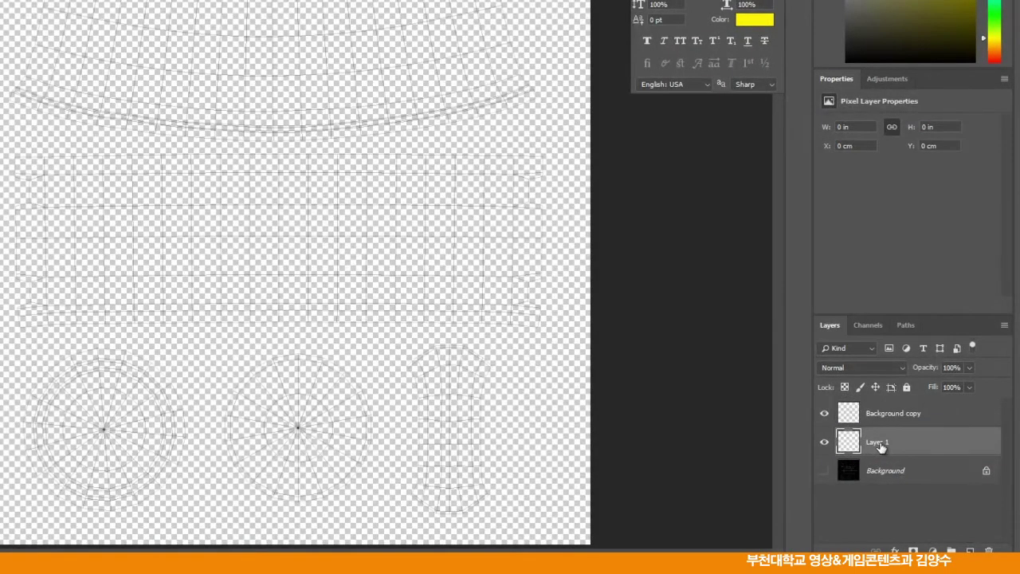
{"action": "double_click", "coordinate": [876, 443]}
{"action": "type", "text": "bg"}
{"action": "left_click", "coordinate": [908, 502]}
Rename the Background copy layer as wire and lock it completely
{"action": "left_click", "coordinate": [877, 415]}
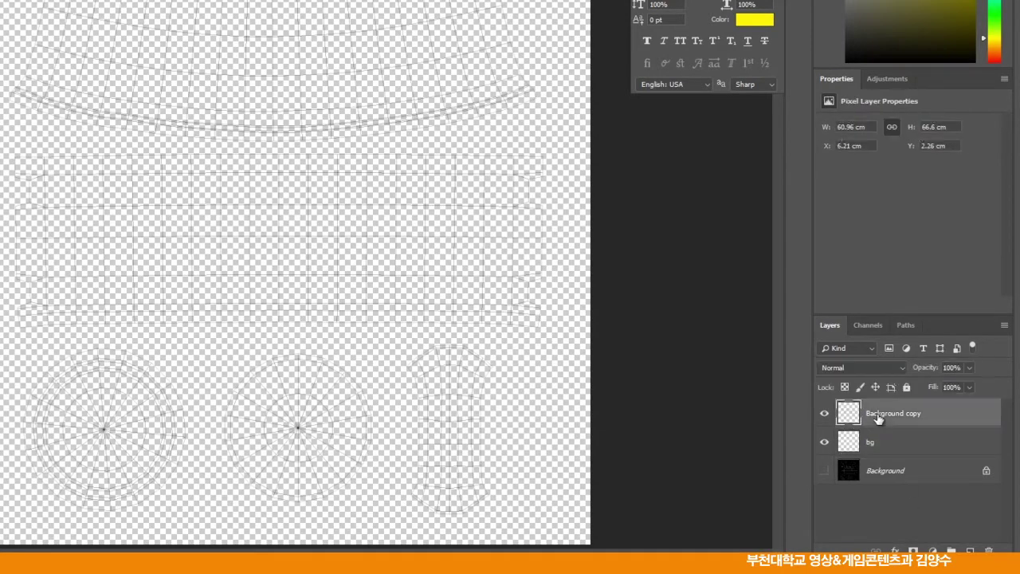
{"action": "double_click", "coordinate": [879, 413]}
{"action": "type", "text": "Wire"}
{"action": "key", "text": "Return"}
{"action": "left_click", "coordinate": [878, 507]}
{"action": "left_click", "coordinate": [915, 417]}
{"action": "left_click", "coordinate": [906, 386]}
Fill the bg layer with white at 100% opacity in Normal mode
{"action": "left_click", "coordinate": [907, 443]}
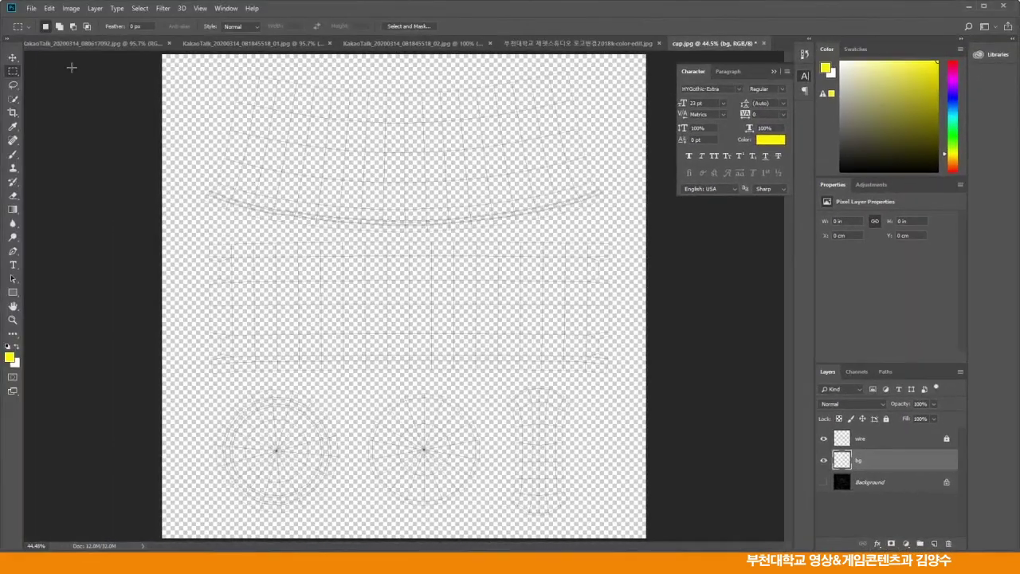
{"action": "left_click", "coordinate": [49, 8]}
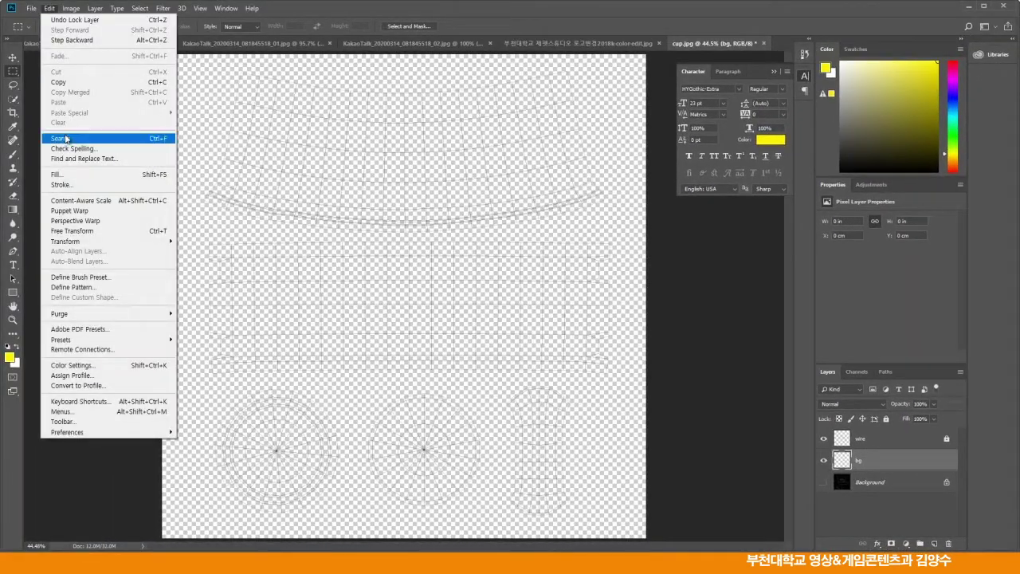
{"action": "left_click", "coordinate": [64, 173]}
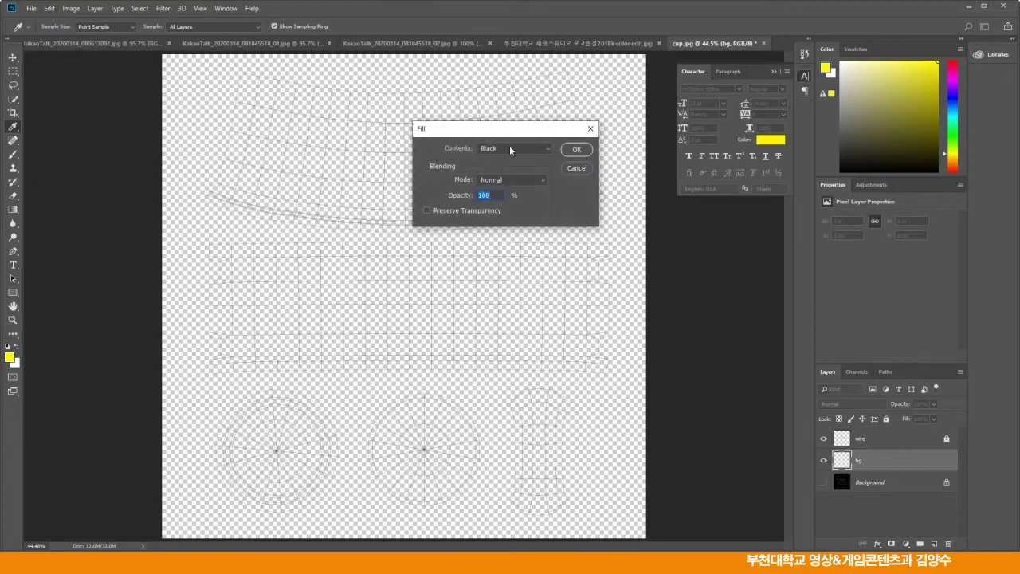
{"action": "left_click", "coordinate": [510, 149]}
{"action": "left_click", "coordinate": [496, 250]}
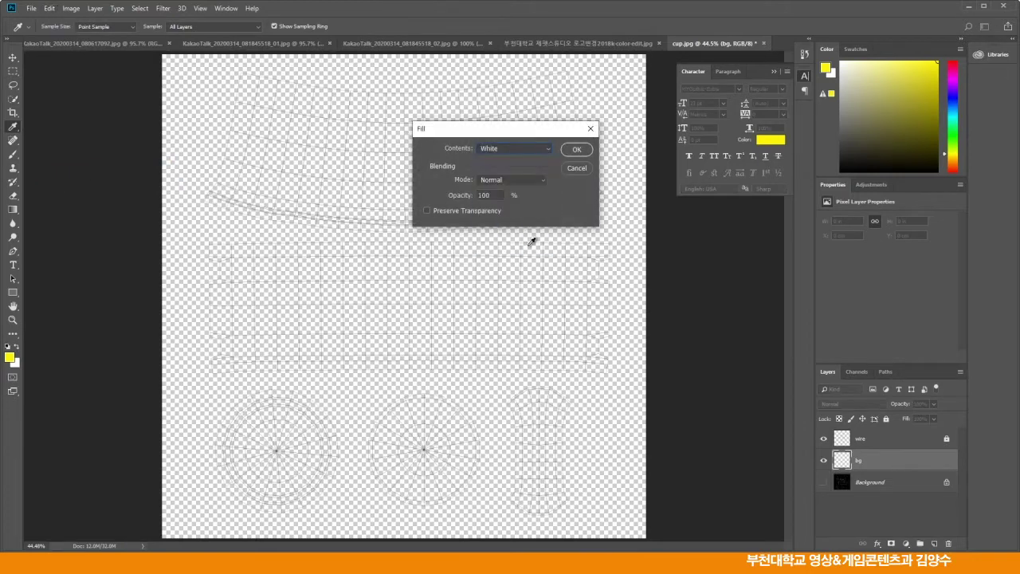
{"action": "left_click", "coordinate": [577, 150]}
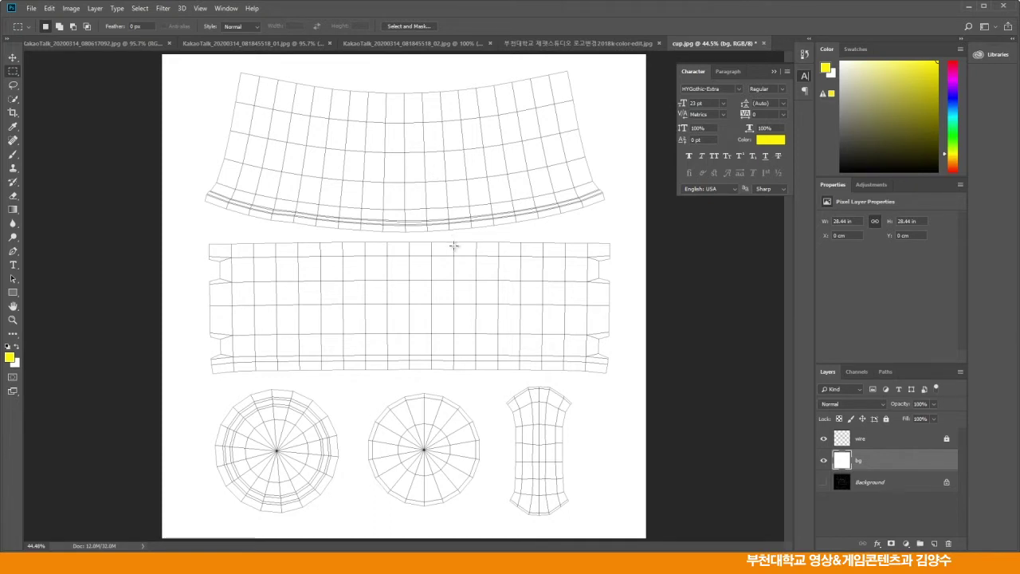
Copy the Jeppet Studio logo from its own document into cup.jpg as a layer above bg, and close the logo document
{"action": "left_click", "coordinate": [13, 57]}
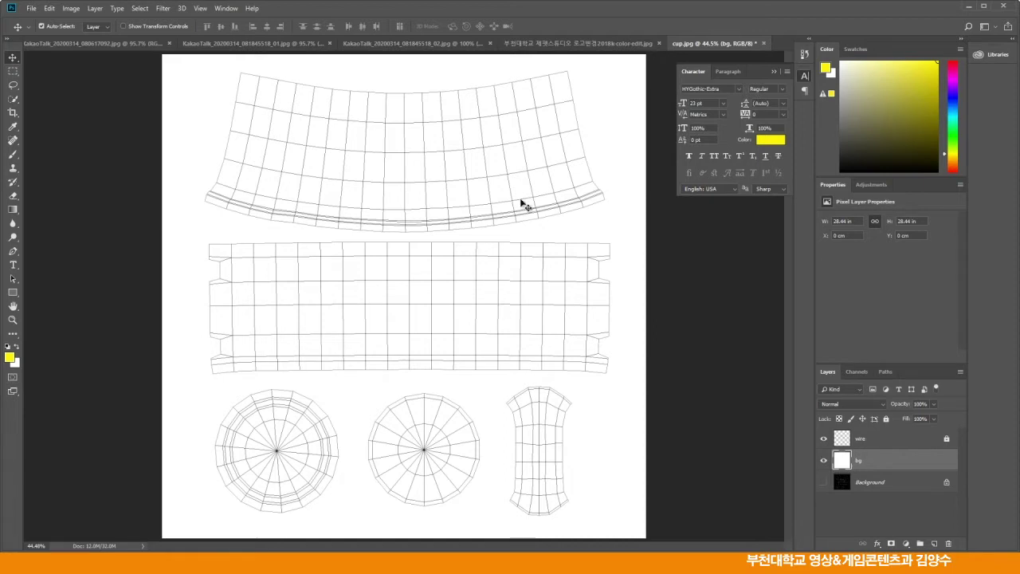
{"action": "left_click_drag", "start_coordinate": [546, 43], "coordinate": [515, 176]}
{"action": "left_click_drag", "start_coordinate": [597, 269], "coordinate": [414, 284]}
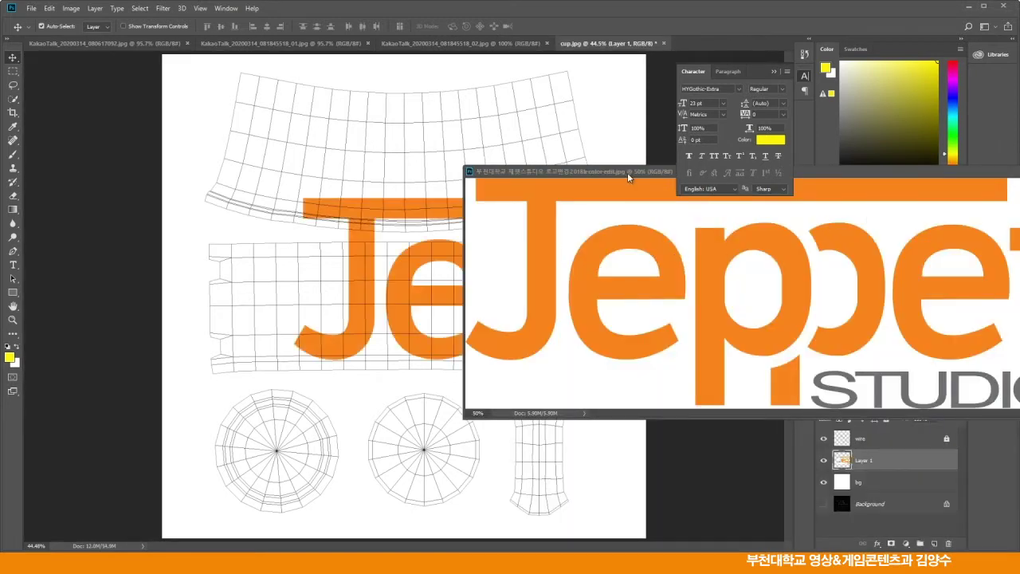
{"action": "left_click_drag", "start_coordinate": [628, 171], "coordinate": [385, 208]}
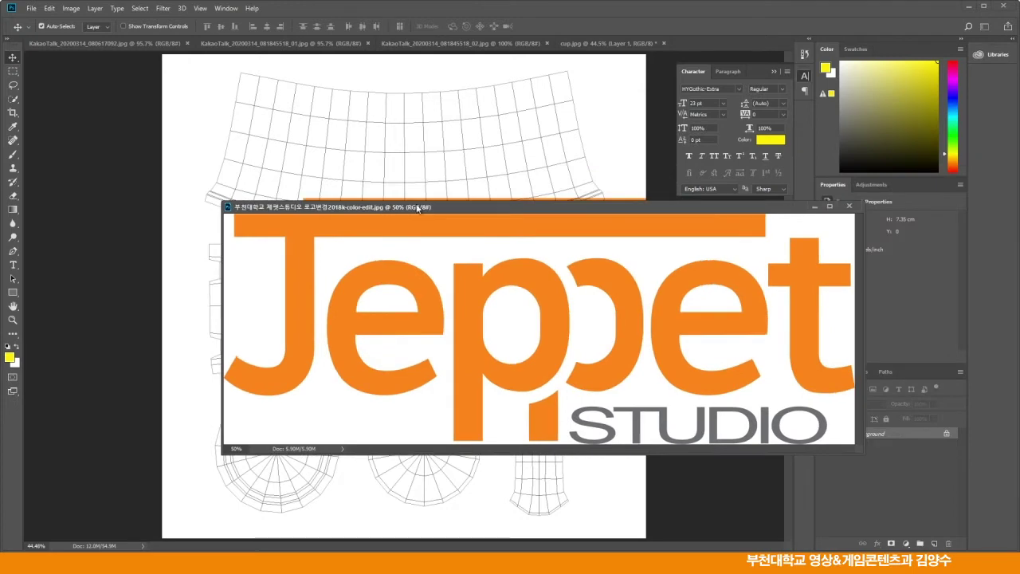
{"action": "left_click", "coordinate": [850, 205]}
Scale the Jeppet Studio logo down to about 10% and place it to the right of centre on the cup's middle rectangular UV strip
{"action": "left_click_drag", "start_coordinate": [506, 299], "coordinate": [414, 291]}
{"action": "left_click", "coordinate": [48, 8]}
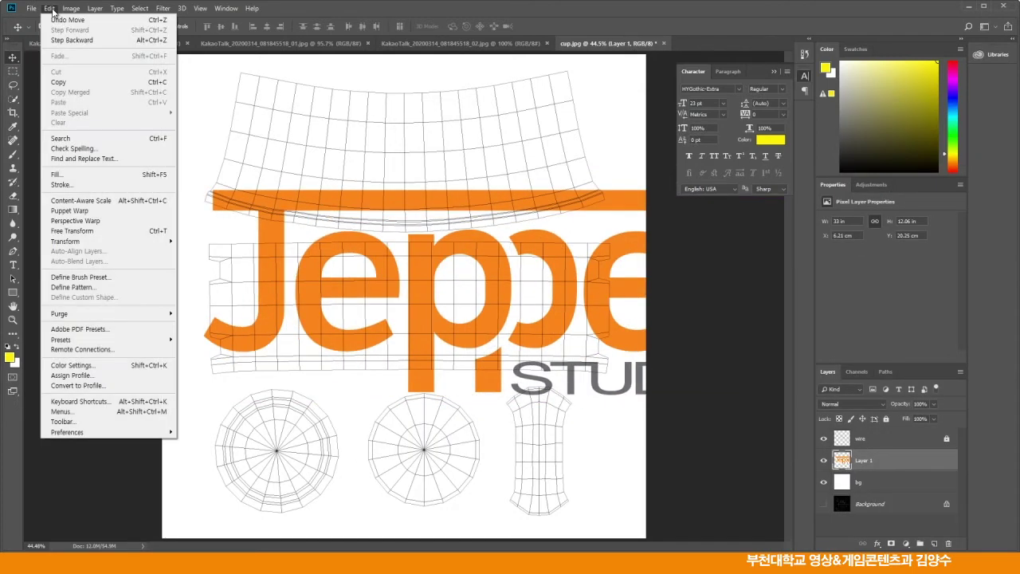
{"action": "mouse_move", "coordinate": [80, 244]}
{"action": "left_click", "coordinate": [195, 257]}
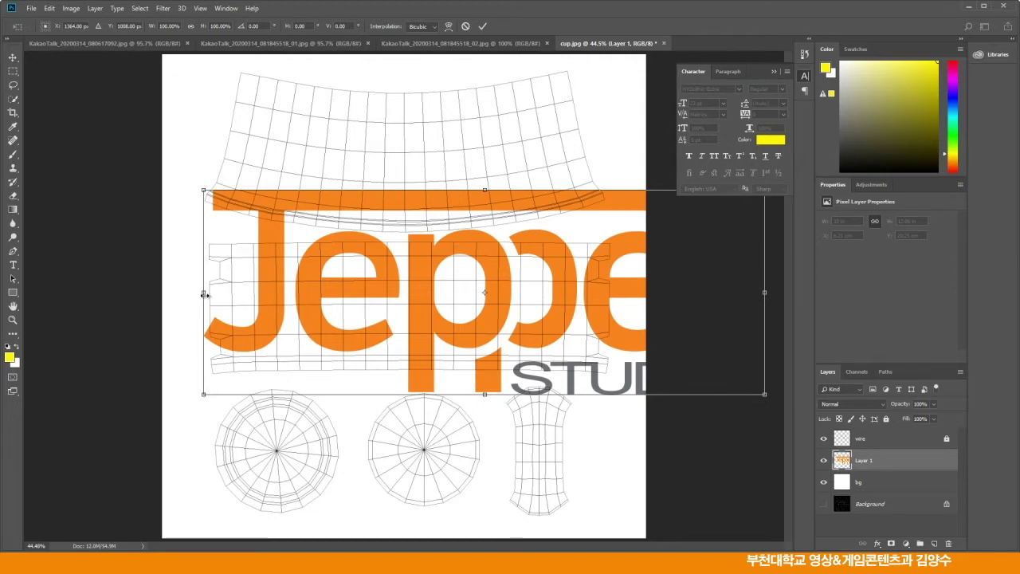
{"action": "left_click_drag", "start_coordinate": [204, 192], "coordinate": [511, 303]}
{"action": "left_click_drag", "start_coordinate": [573, 339], "coordinate": [385, 297]}
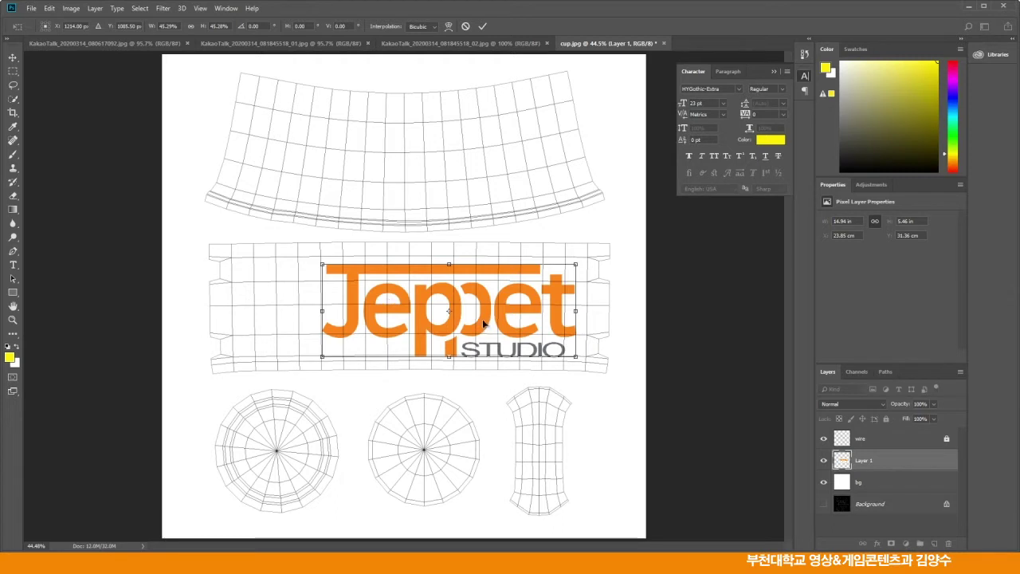
{"action": "left_click_drag", "start_coordinate": [575, 358], "coordinate": [476, 329]}
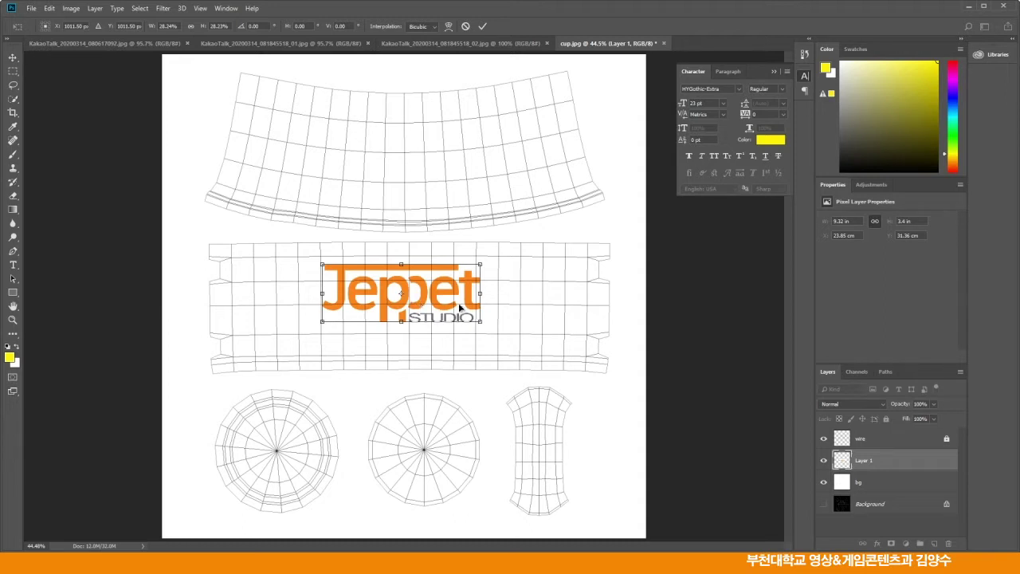
{"action": "left_click_drag", "start_coordinate": [482, 265], "coordinate": [495, 307]}
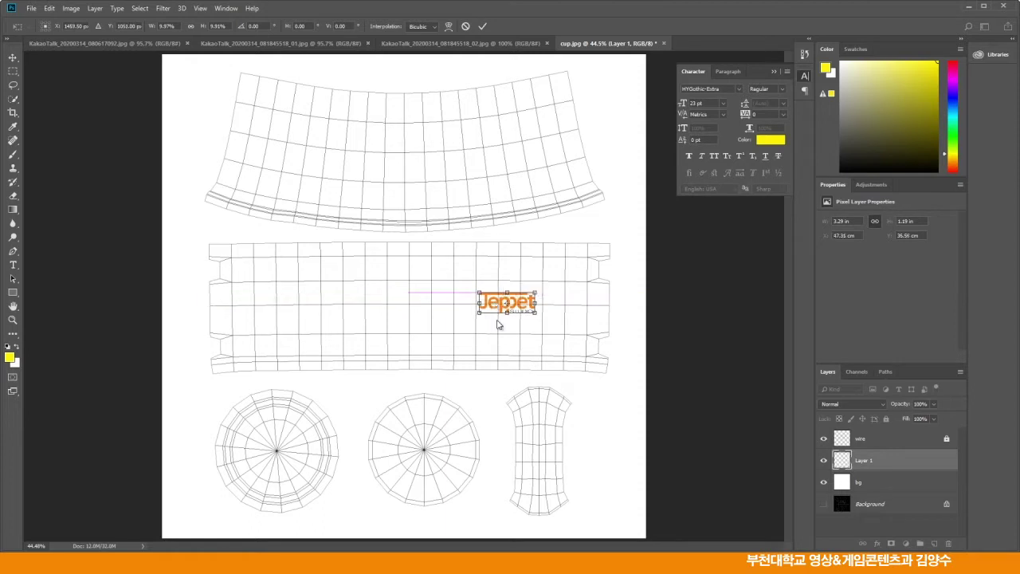
{"action": "key", "text": "Return"}
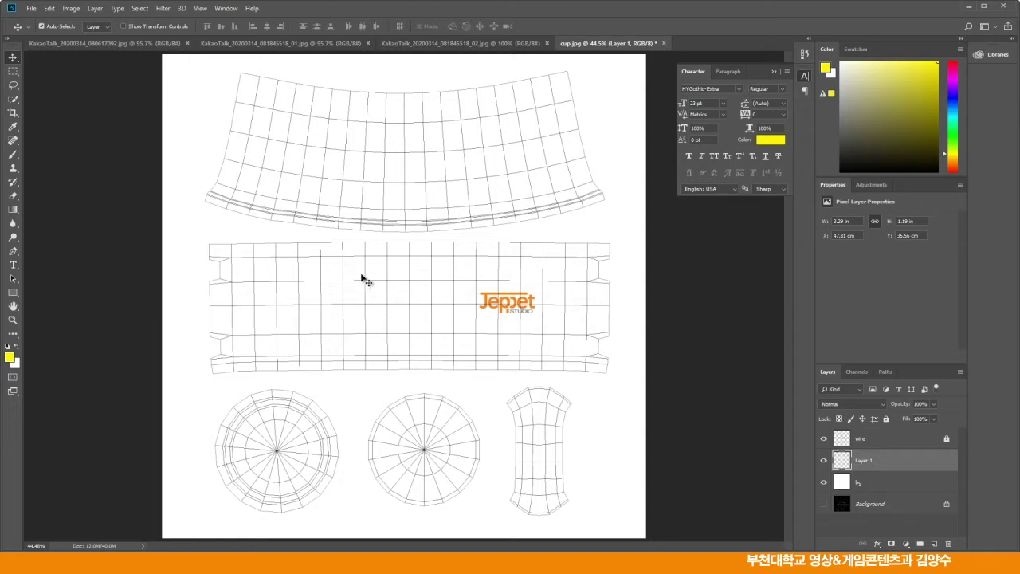
Switch to the four-leaf clover photo KakaoTalk_20200314_081845518_01.jpg and create a new channel named Alpha 1 with masked areas in red at 50% opacity
{"action": "left_click", "coordinate": [440, 43]}
{"action": "left_click", "coordinate": [325, 44]}
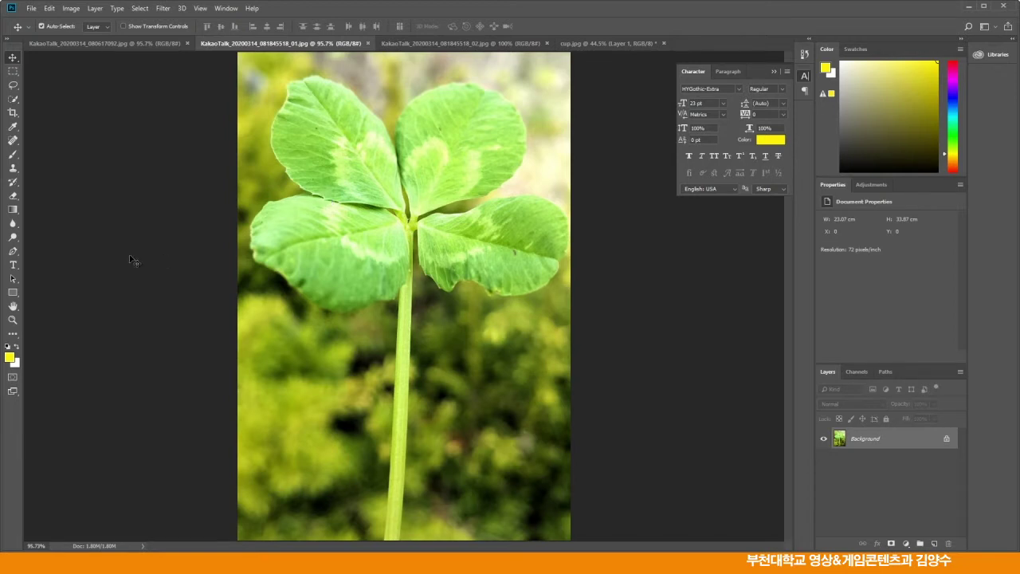
{"action": "left_click", "coordinate": [13, 251]}
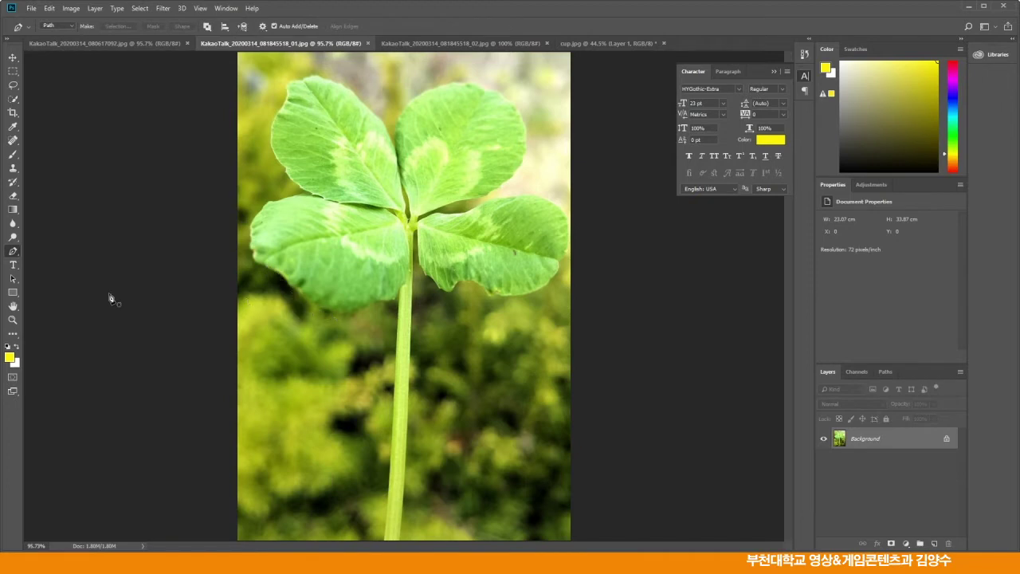
{"action": "left_click", "coordinate": [13, 57]}
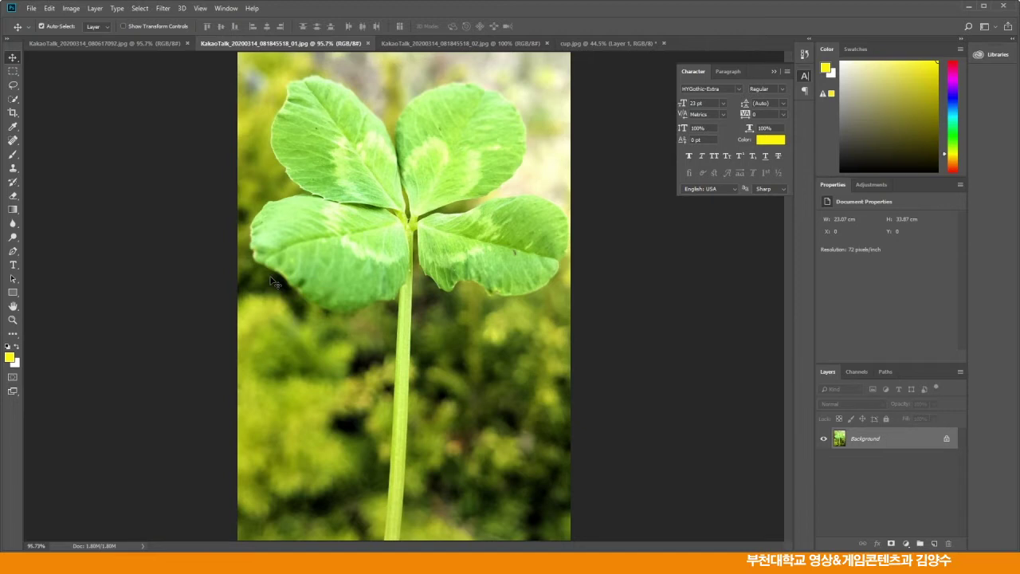
{"action": "left_click", "coordinate": [854, 372]}
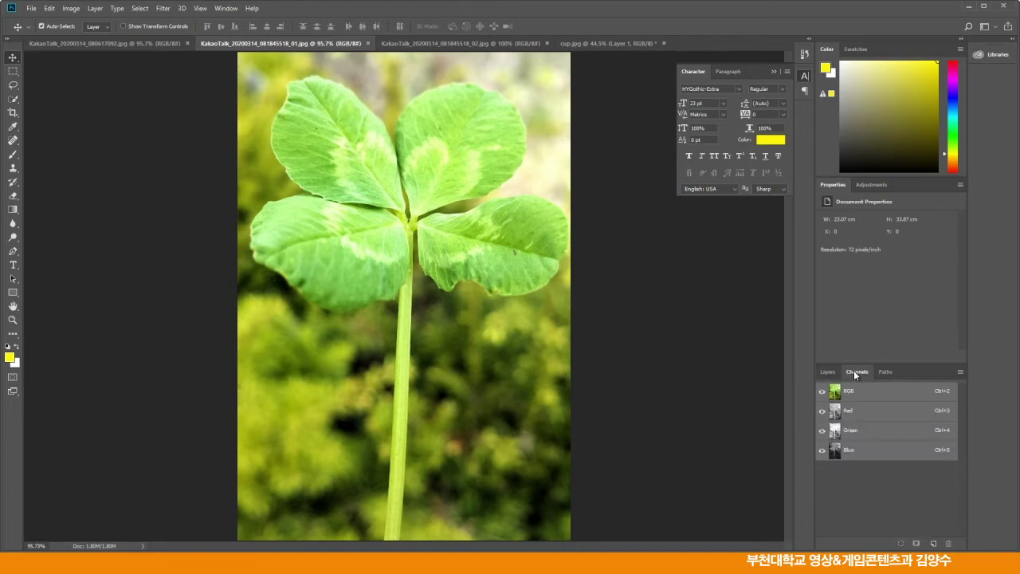
{"action": "left_click", "coordinate": [960, 372]}
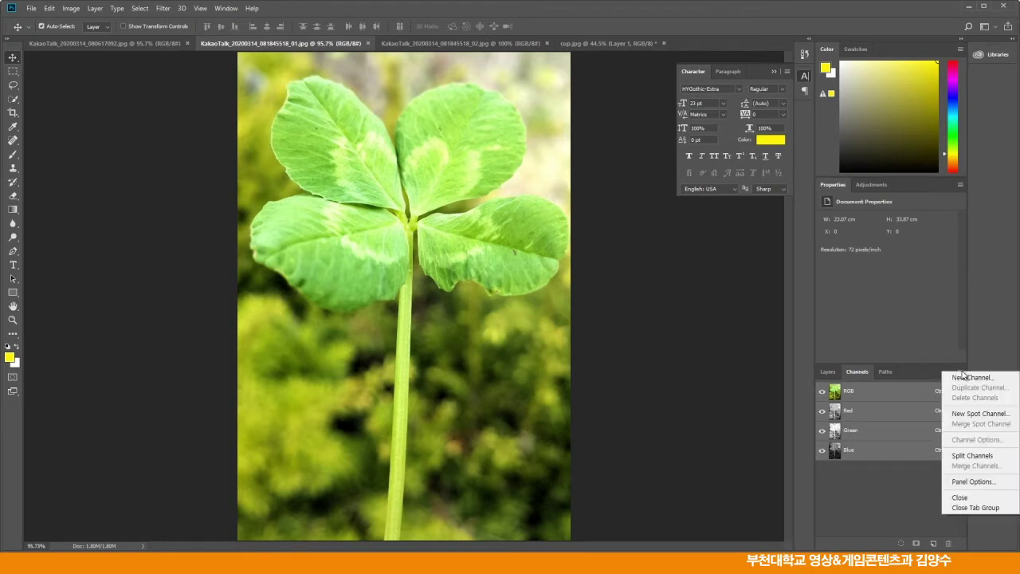
{"action": "left_click", "coordinate": [962, 379]}
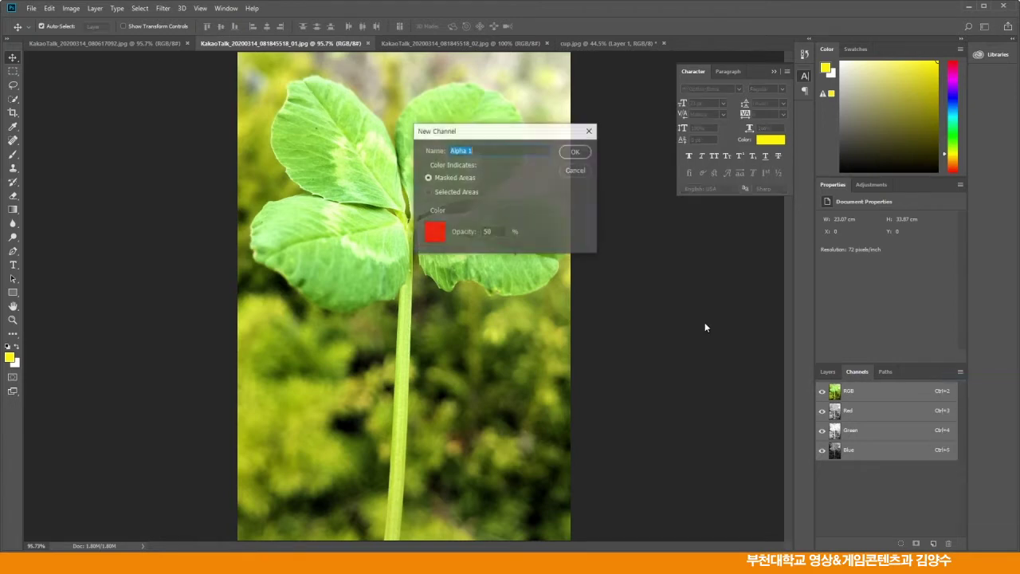
{"action": "left_click", "coordinate": [577, 152]}
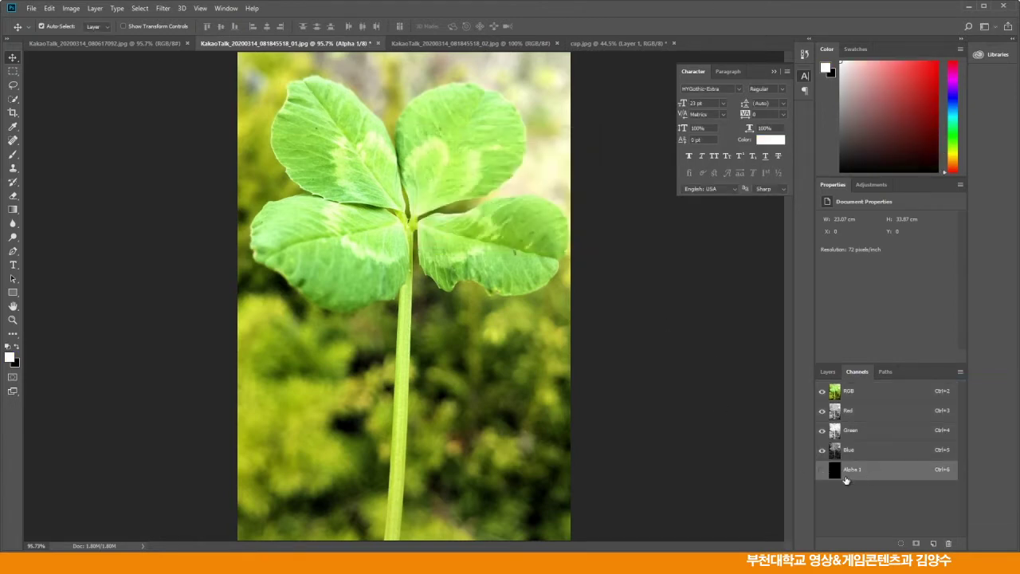
Compare Alpha 1 overlaid on the Red, Green and Blue channels in turn, leaving only Red visible with Alpha 1
{"action": "left_click", "coordinate": [823, 471]}
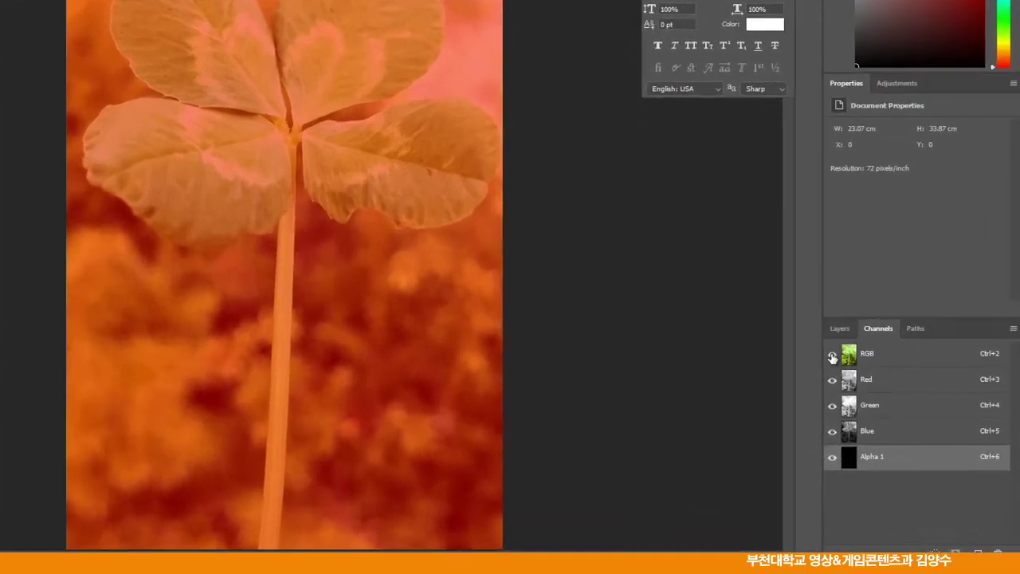
{"action": "left_click", "coordinate": [822, 391]}
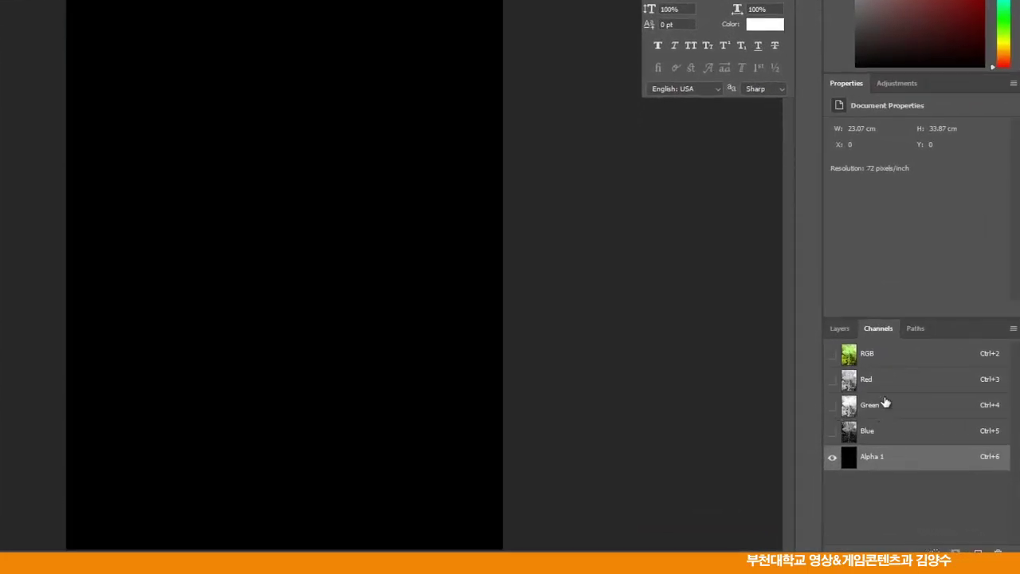
{"action": "left_click", "coordinate": [832, 381]}
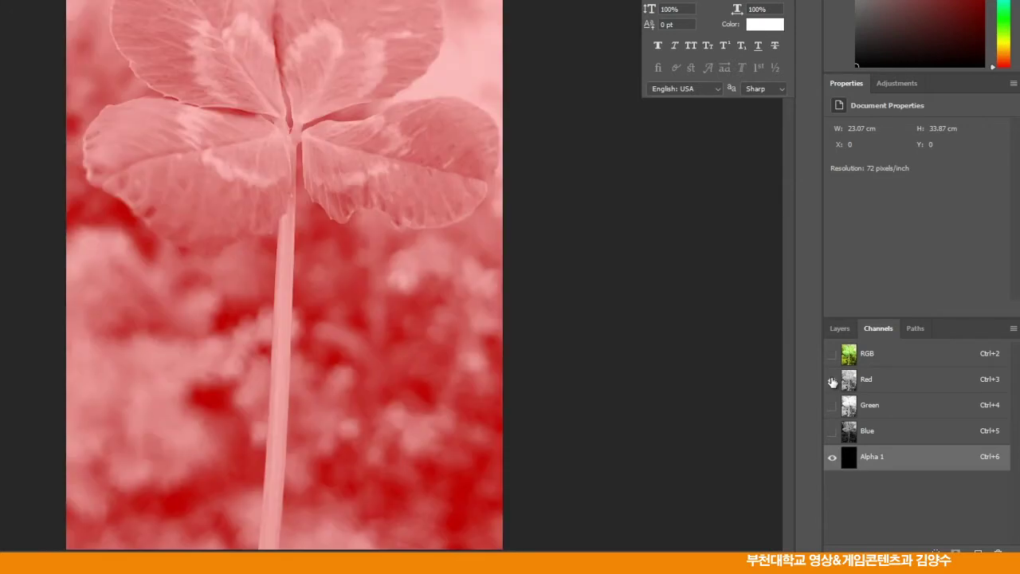
{"action": "left_click", "coordinate": [832, 381]}
{"action": "left_click", "coordinate": [832, 407]}
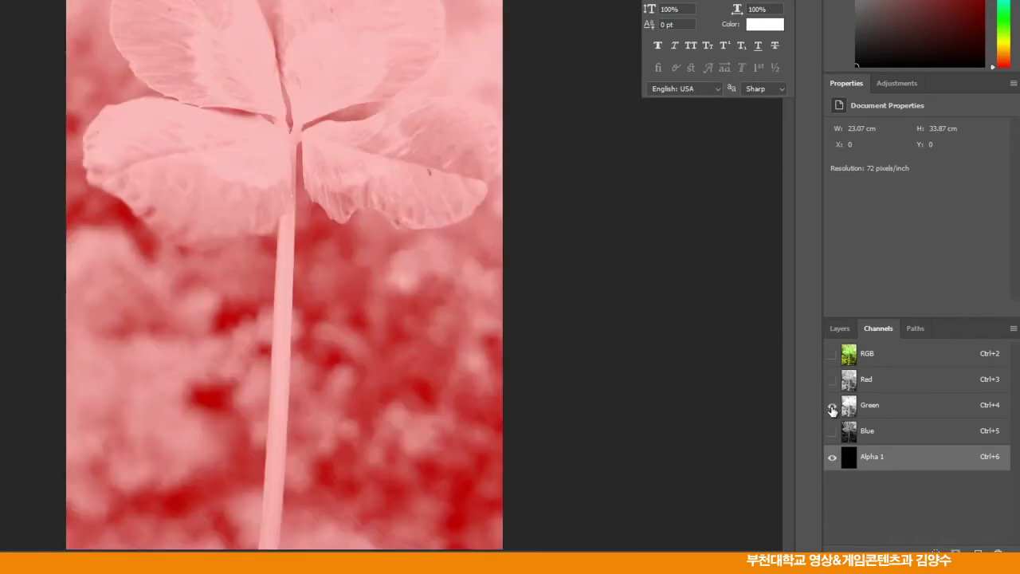
{"action": "left_click", "coordinate": [833, 408]}
{"action": "left_click", "coordinate": [832, 383]}
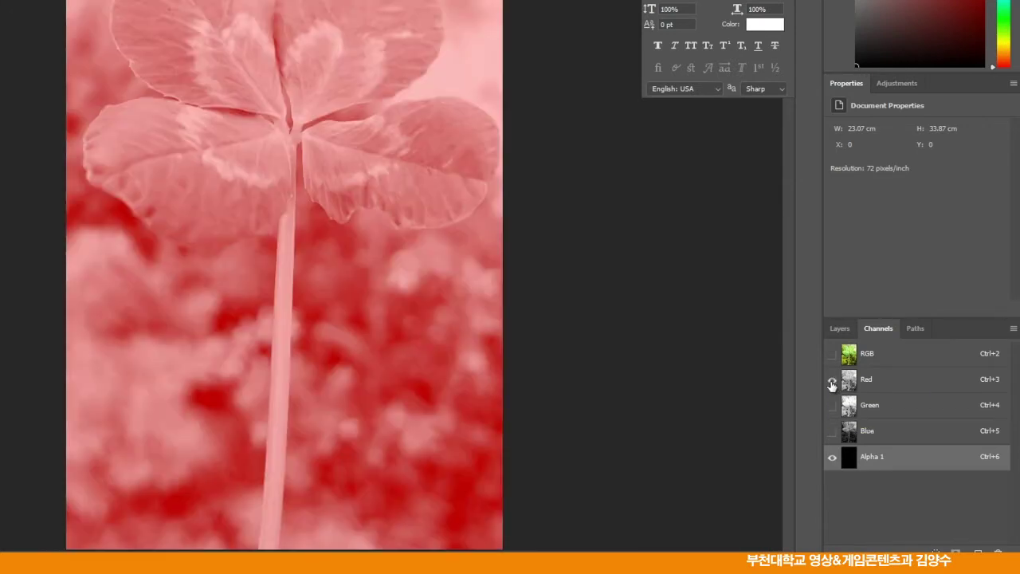
{"action": "left_click", "coordinate": [833, 431]}
{"action": "left_click", "coordinate": [833, 384]}
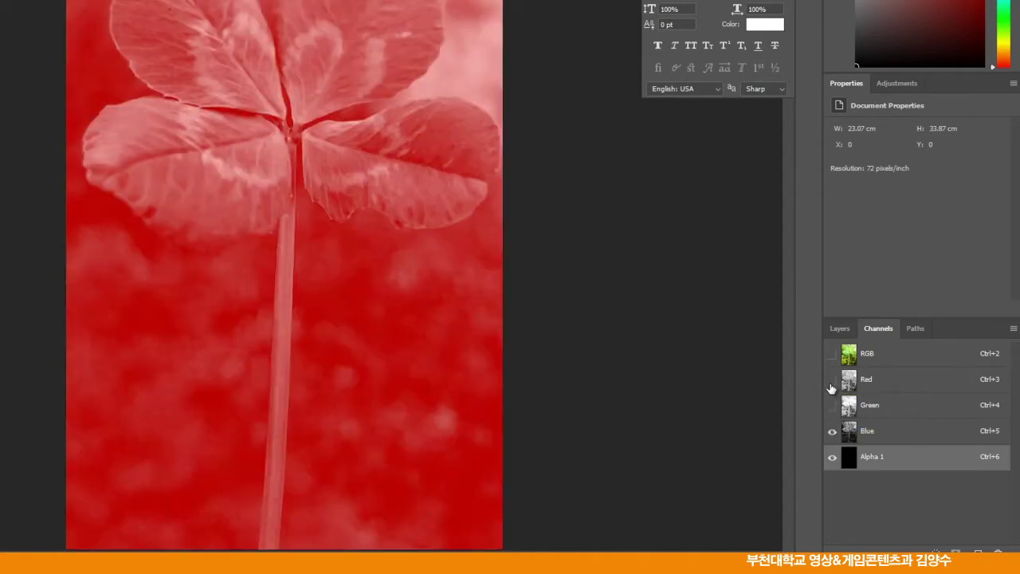
{"action": "left_click", "coordinate": [833, 382]}
{"action": "left_click", "coordinate": [833, 432]}
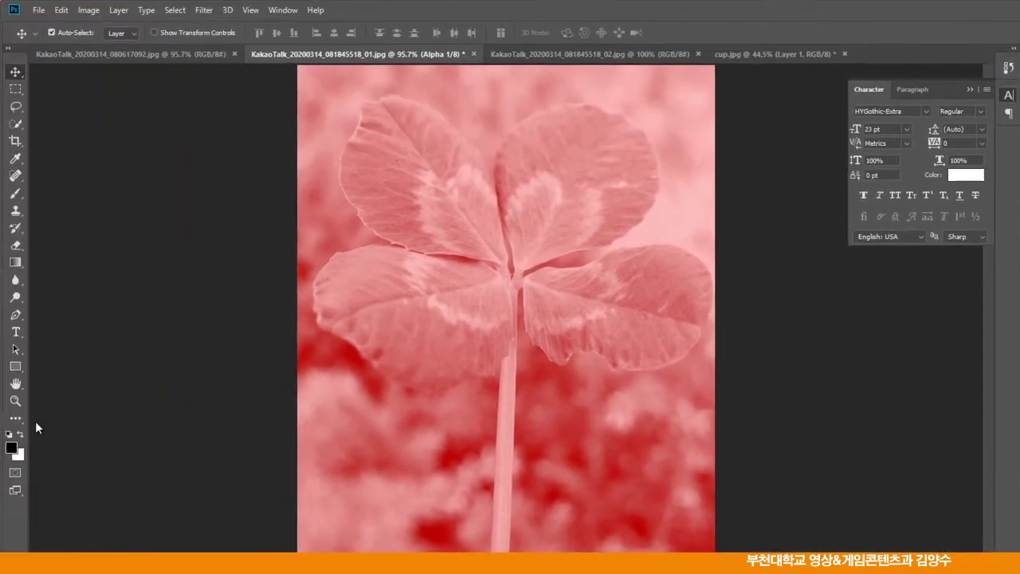
Choose the Brush tool for painting around the clover's upper-left leaf and set the 40 px tip's hardness to 100%
{"action": "left_click", "coordinate": [16, 401]}
{"action": "left_click_drag", "start_coordinate": [366, 228], "coordinate": [442, 340]}
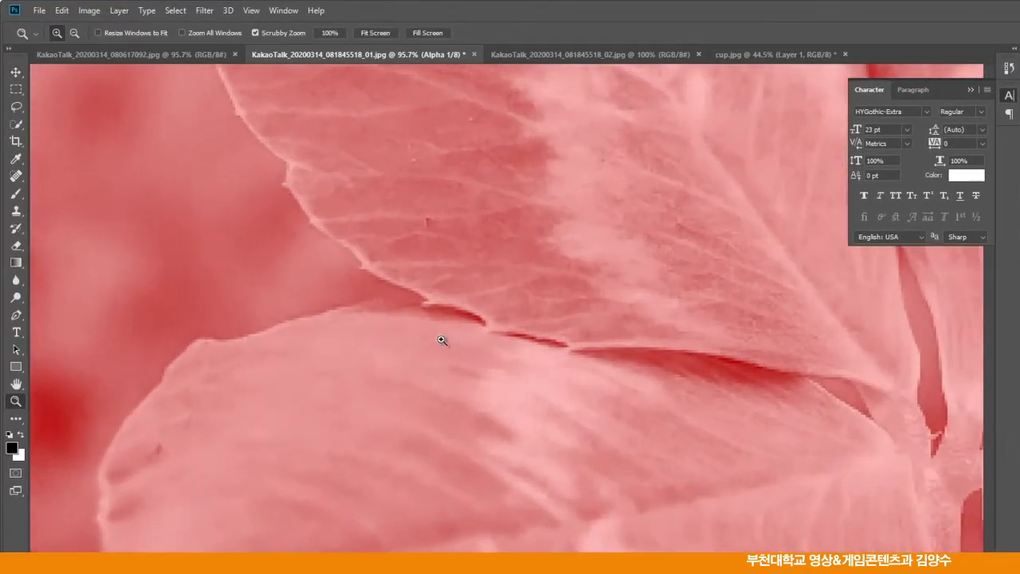
{"action": "left_click", "coordinate": [16, 383]}
{"action": "left_click_drag", "start_coordinate": [301, 287], "coordinate": [400, 372]}
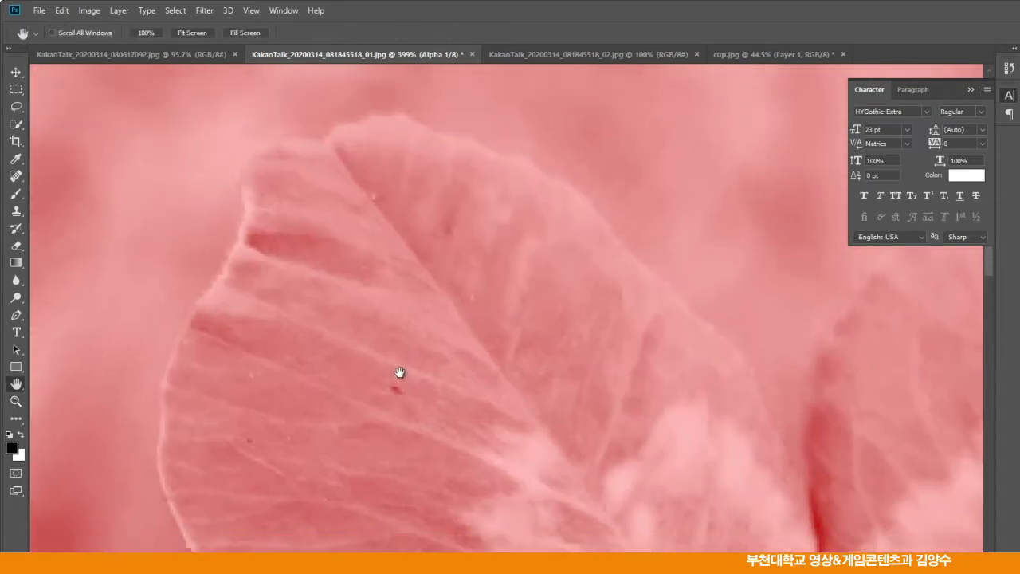
{"action": "left_click", "coordinate": [16, 194]}
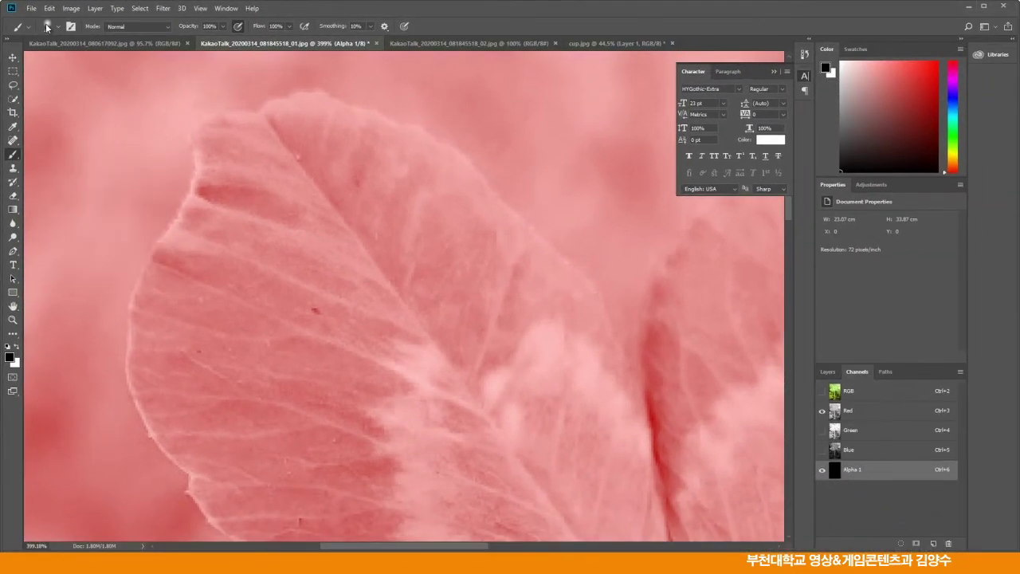
{"action": "left_click", "coordinate": [51, 30]}
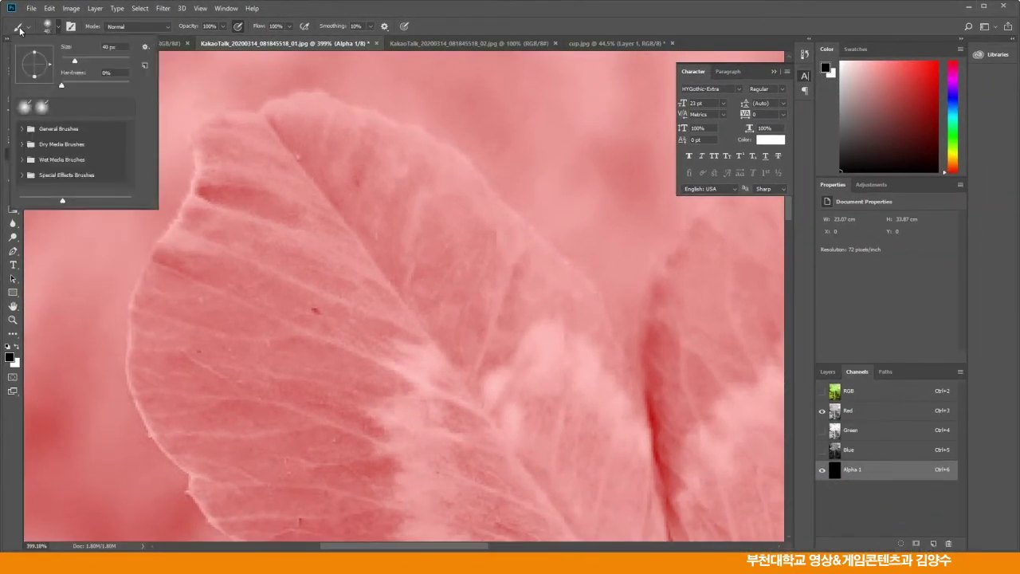
{"action": "left_click", "coordinate": [20, 30]}
{"action": "left_click", "coordinate": [25, 28]}
{"action": "left_click", "coordinate": [28, 28]}
{"action": "left_click", "coordinate": [30, 30]}
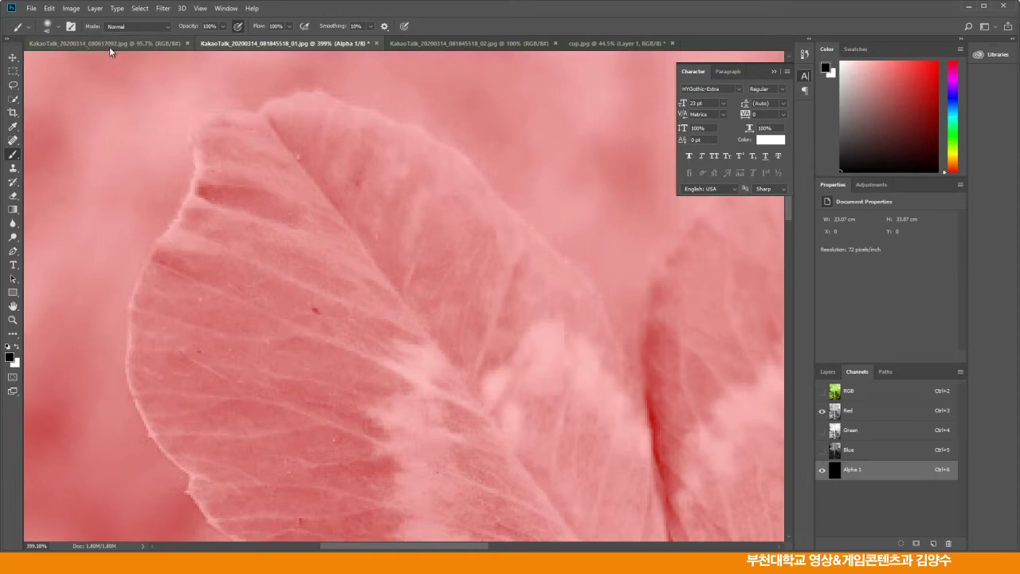
{"action": "left_click", "coordinate": [49, 28]}
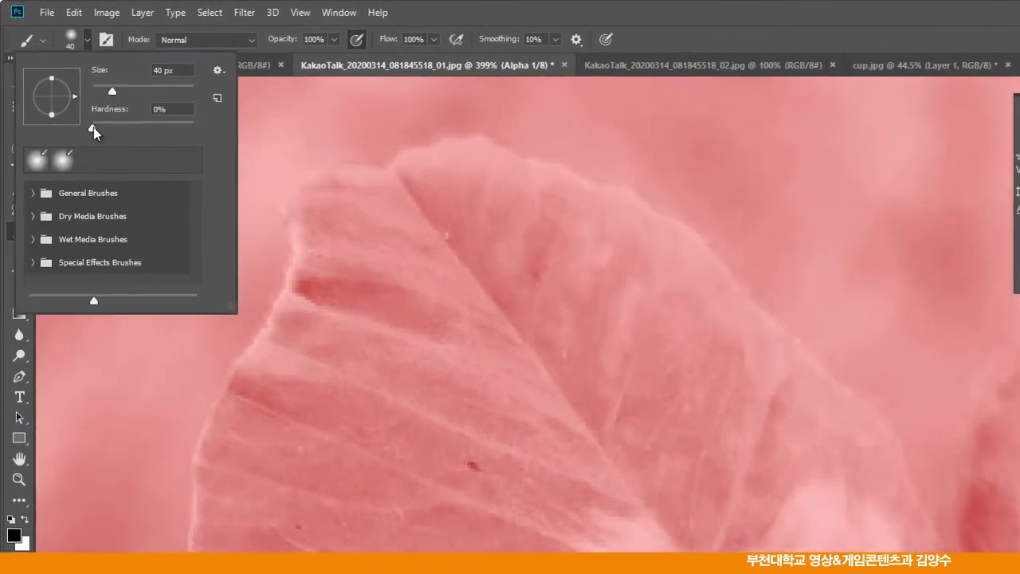
{"action": "left_click_drag", "start_coordinate": [61, 85], "coordinate": [87, 85]}
{"action": "left_click_drag", "start_coordinate": [130, 128], "coordinate": [59, 134]}
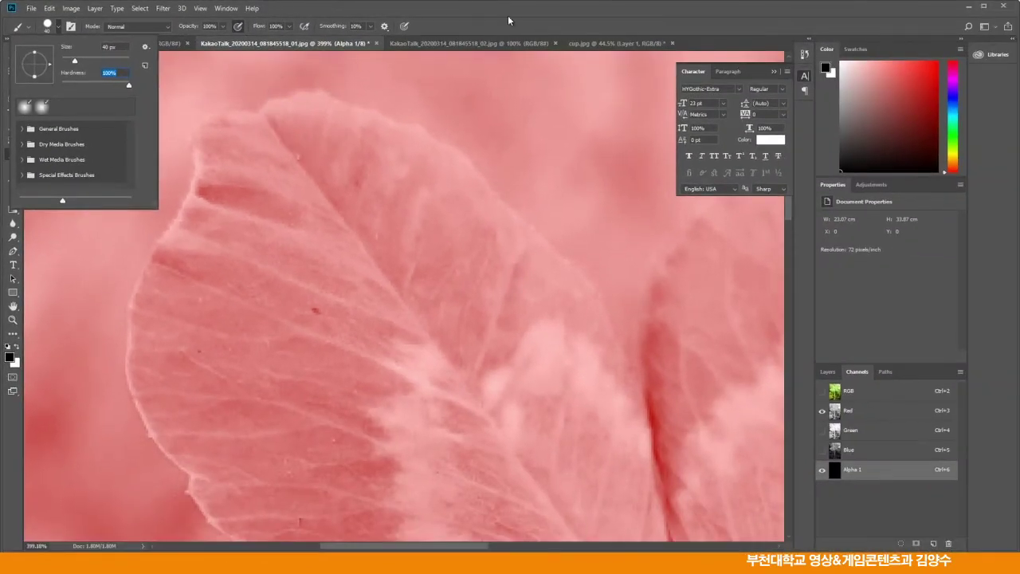
{"action": "left_click", "coordinate": [508, 21]}
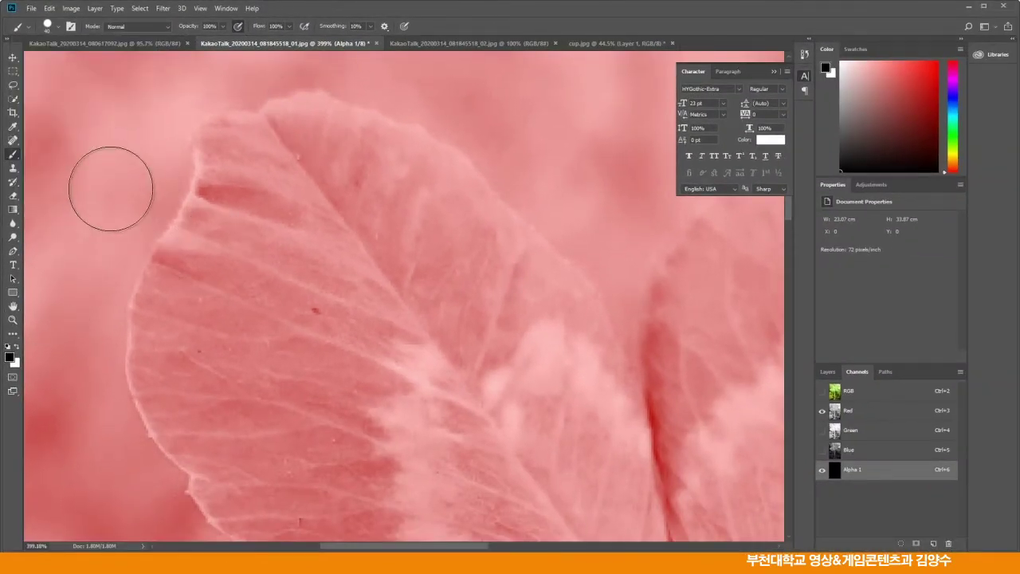
Test the mask with a white dab on Alpha 1 beside the upper-left leaf and paint over it in black
{"action": "left_click_drag", "start_coordinate": [107, 160], "coordinate": [250, 205]}
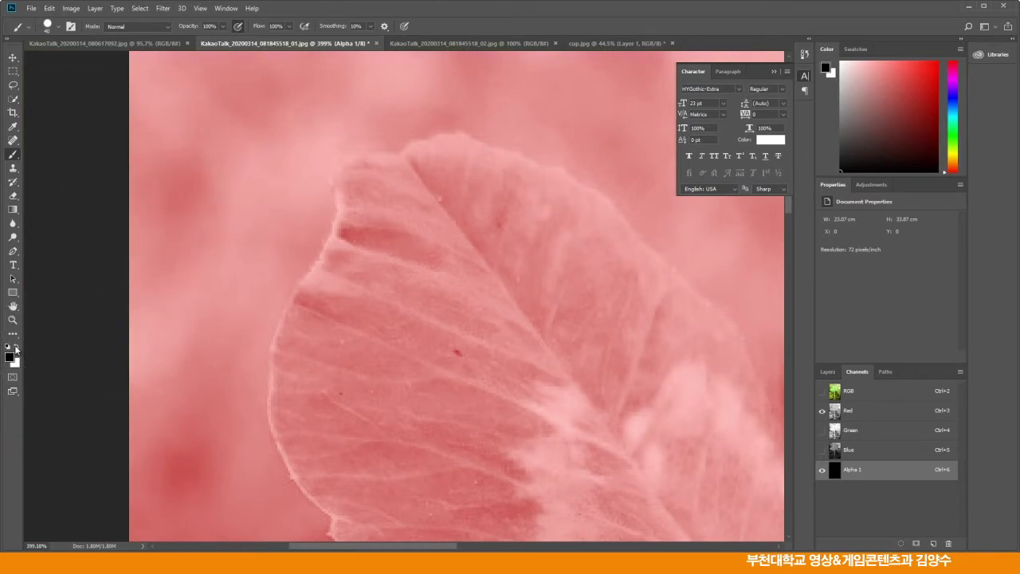
{"action": "left_click", "coordinate": [16, 348]}
{"action": "left_click", "coordinate": [193, 221]}
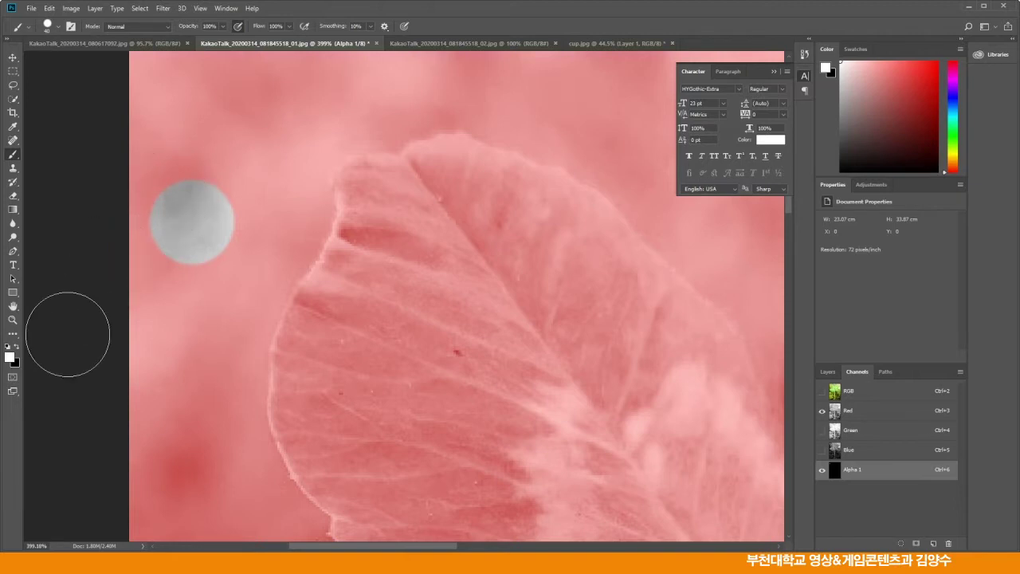
{"action": "left_click", "coordinate": [16, 346]}
{"action": "mouse_move", "coordinate": [179, 311]}
{"action": "left_mouse_down"}
{"action": "mouse_move", "coordinate": [186, 250]}
{"action": "mouse_move", "coordinate": [176, 262]}
{"action": "left_mouse_up"}
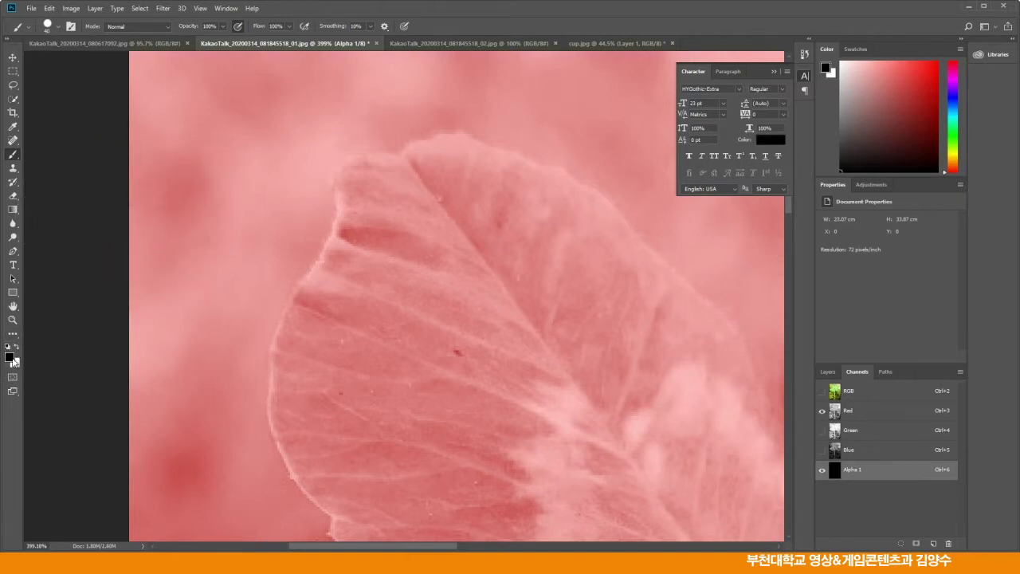
Reduce the brush to 15 px and paint Alpha 1 white along the upper-left leaf's upper-right edge
{"action": "left_click", "coordinate": [15, 348]}
{"action": "left_click_drag", "start_coordinate": [392, 258], "coordinate": [337, 268]}
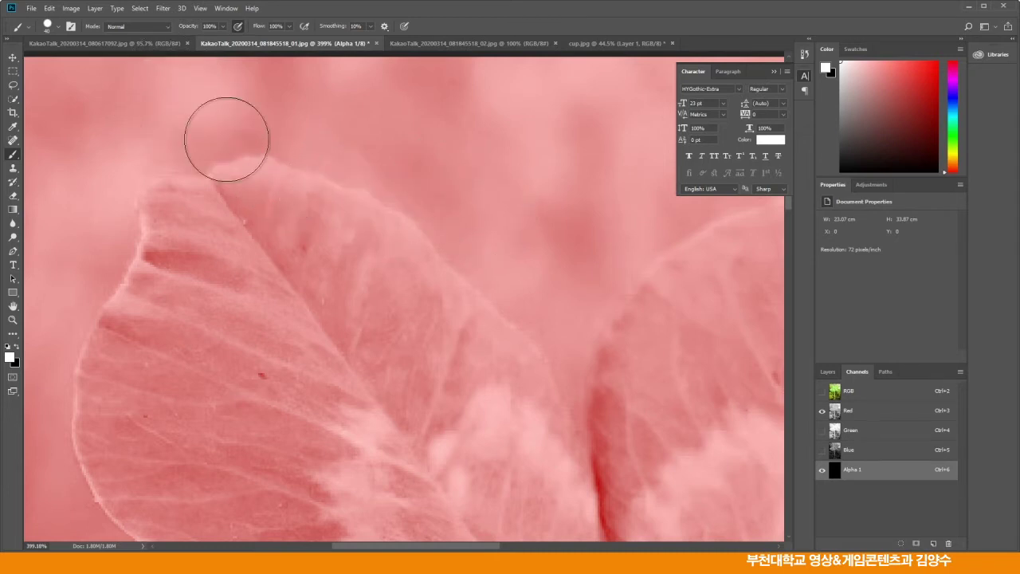
{"action": "key", "text": "bracketleft"}
{"action": "key", "text": "bracketleft"}
{"action": "key", "text": "bracketleft"}
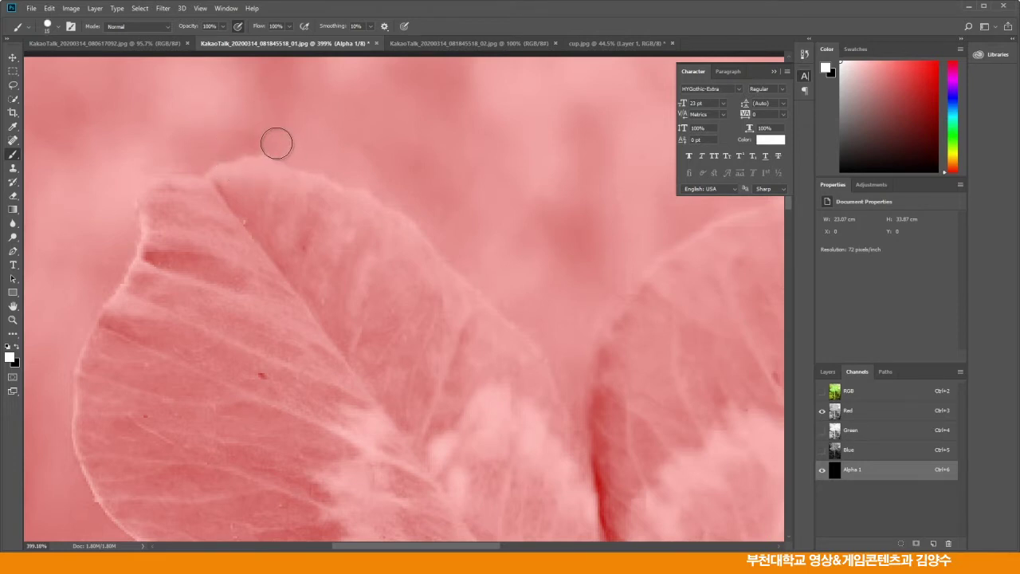
{"action": "left_click", "coordinate": [277, 143]}
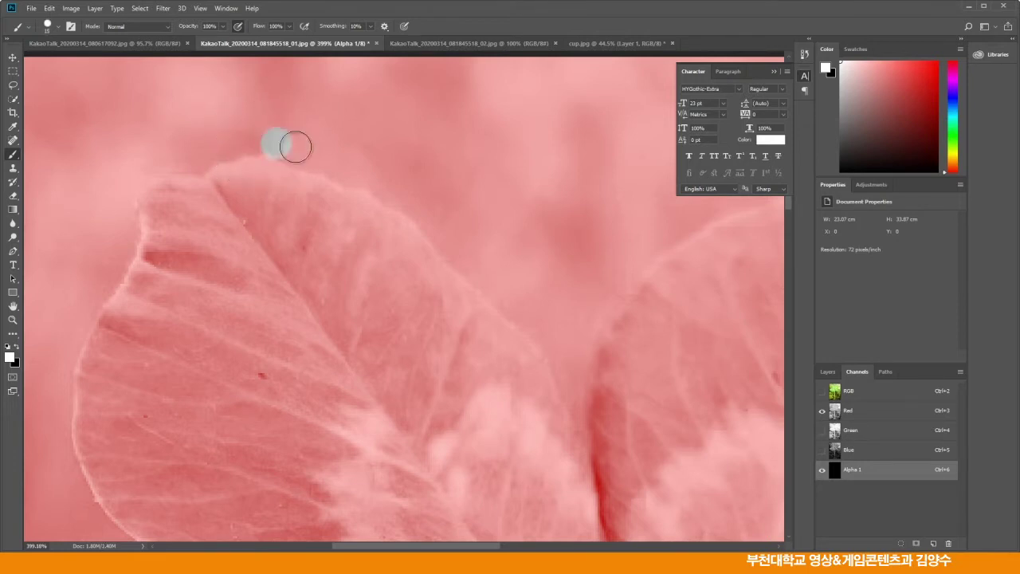
{"action": "mouse_move", "coordinate": [289, 149]}
{"action": "left_mouse_down"}
{"action": "mouse_move", "coordinate": [375, 173]}
{"action": "mouse_move", "coordinate": [366, 175]}
{"action": "mouse_move", "coordinate": [405, 195]}
{"action": "mouse_move", "coordinate": [389, 193]}
{"action": "mouse_move", "coordinate": [423, 209]}
{"action": "mouse_move", "coordinate": [459, 259]}
{"action": "mouse_move", "coordinate": [540, 322]}
{"action": "mouse_move", "coordinate": [562, 358]}
{"action": "left_mouse_up"}
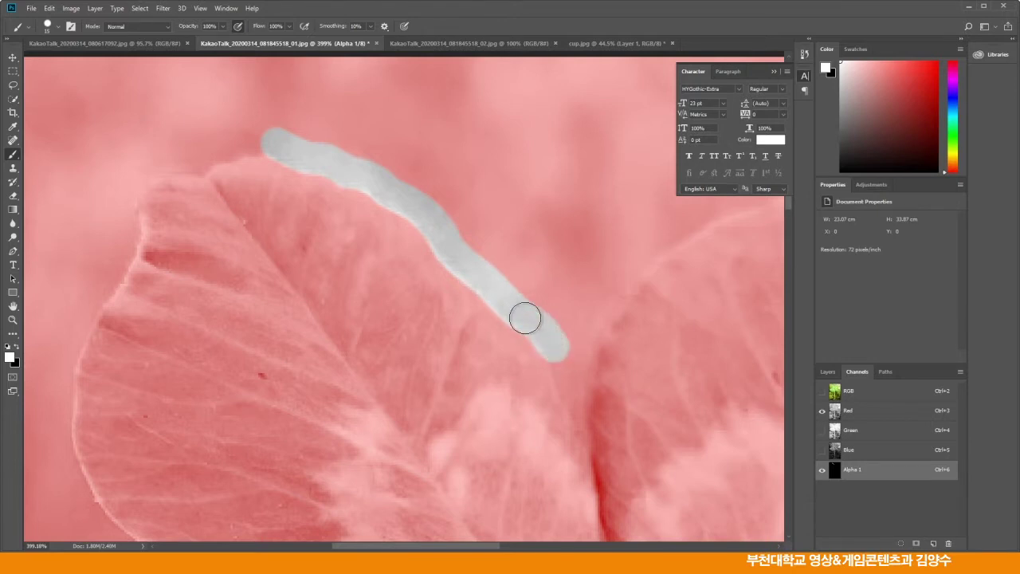
Paint the narrow notch between the two upper leaves white with a smaller brush
{"action": "left_click_drag", "start_coordinate": [524, 314], "coordinate": [375, 209]}
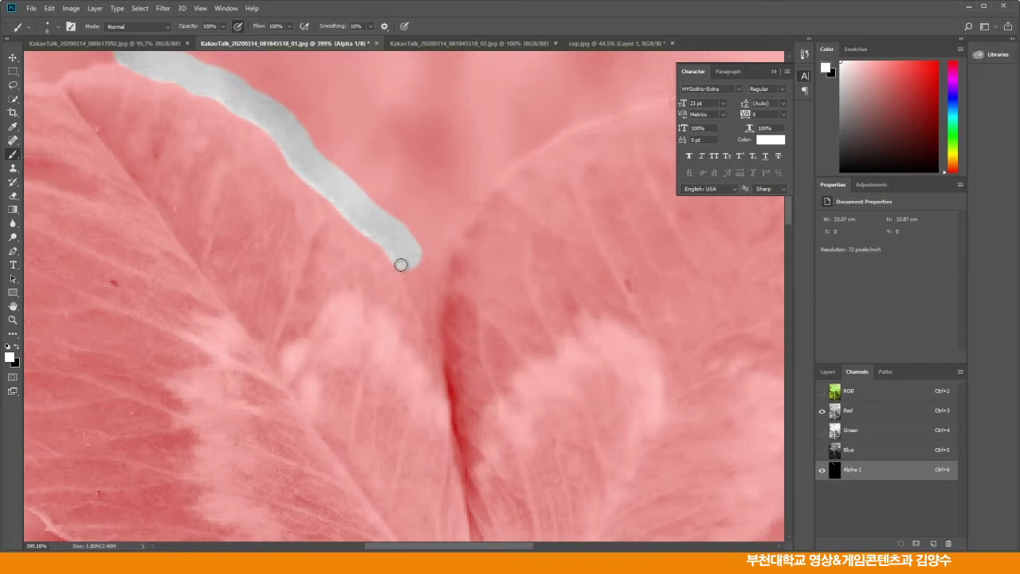
{"action": "left_click_drag", "start_coordinate": [410, 282], "coordinate": [416, 297]}
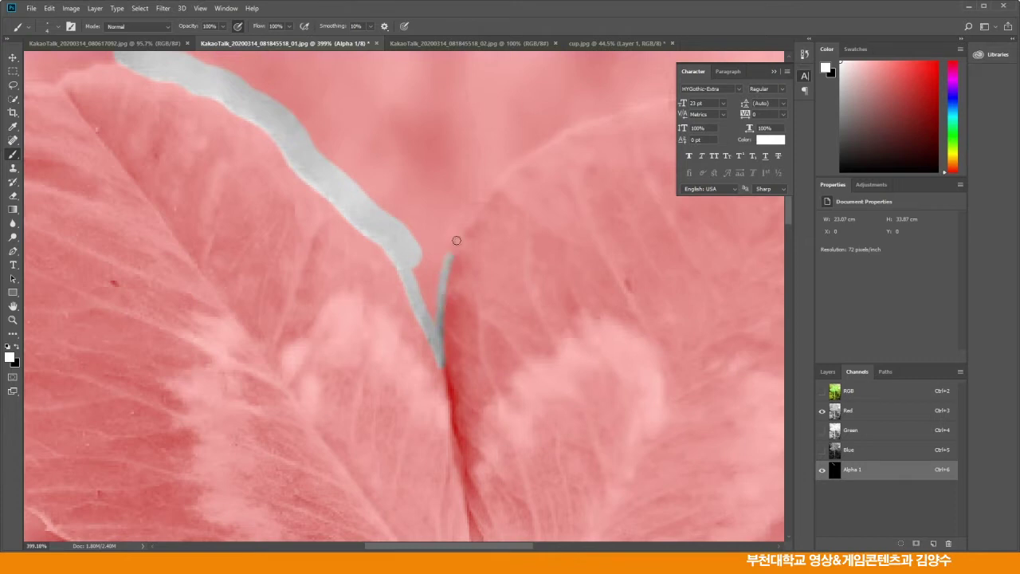
{"action": "mouse_move", "coordinate": [448, 235]}
{"action": "left_mouse_down"}
{"action": "mouse_move", "coordinate": [431, 236]}
{"action": "mouse_move", "coordinate": [417, 282]}
{"action": "mouse_move", "coordinate": [448, 231]}
{"action": "mouse_move", "coordinate": [431, 270]}
{"action": "left_mouse_up"}
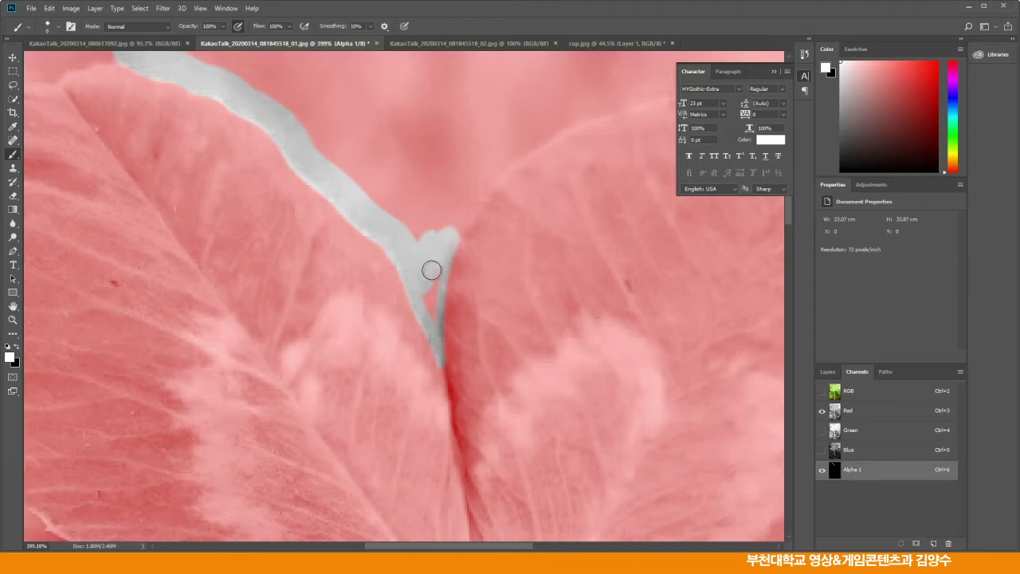
{"action": "mouse_move", "coordinate": [416, 280]}
{"action": "left_mouse_down"}
{"action": "mouse_move", "coordinate": [431, 318]}
{"action": "mouse_move", "coordinate": [437, 271]}
{"action": "left_mouse_up"}
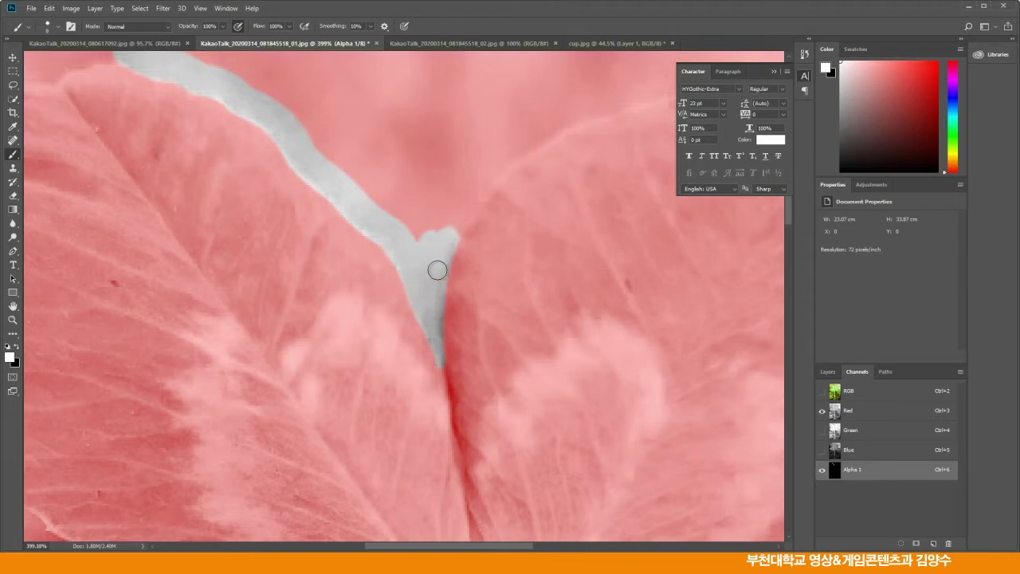
Paint a white stroke from the notch up along the upper-right leaf's upper-left edge
{"action": "scroll", "coordinate": [405, 262], "scroll_direction": "up", "scroll_amount": 2}
{"action": "scroll", "coordinate": [405, 262], "scroll_direction": "right", "scroll_amount": 2}
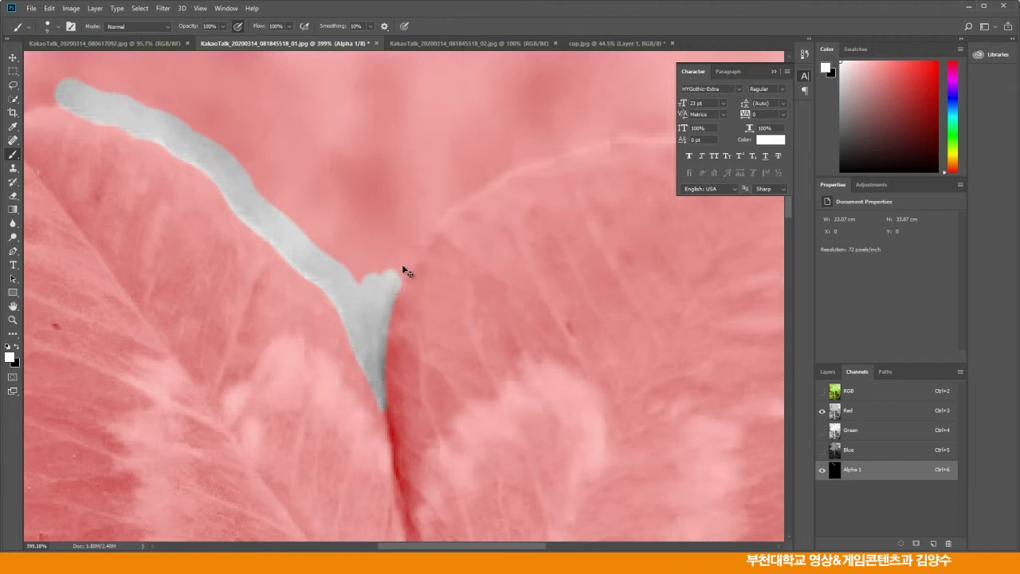
{"action": "mouse_move", "coordinate": [409, 261]}
{"action": "left_mouse_down"}
{"action": "mouse_move", "coordinate": [432, 225]}
{"action": "mouse_move", "coordinate": [530, 156]}
{"action": "mouse_move", "coordinate": [609, 138]}
{"action": "left_mouse_up"}
Add a straight white stroke from the upper-right leaf across the gap, and paint black over the part inside the leaf
{"action": "left_click", "coordinate": [537, 169]}
{"action": "left_click", "coordinate": [309, 211], "text": "shift"}
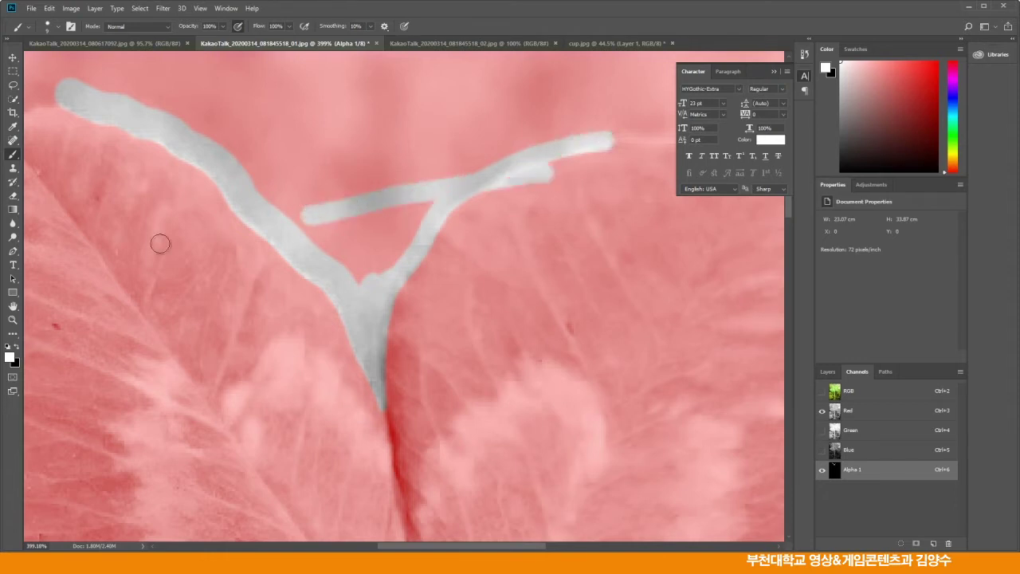
{"action": "left_click", "coordinate": [19, 347]}
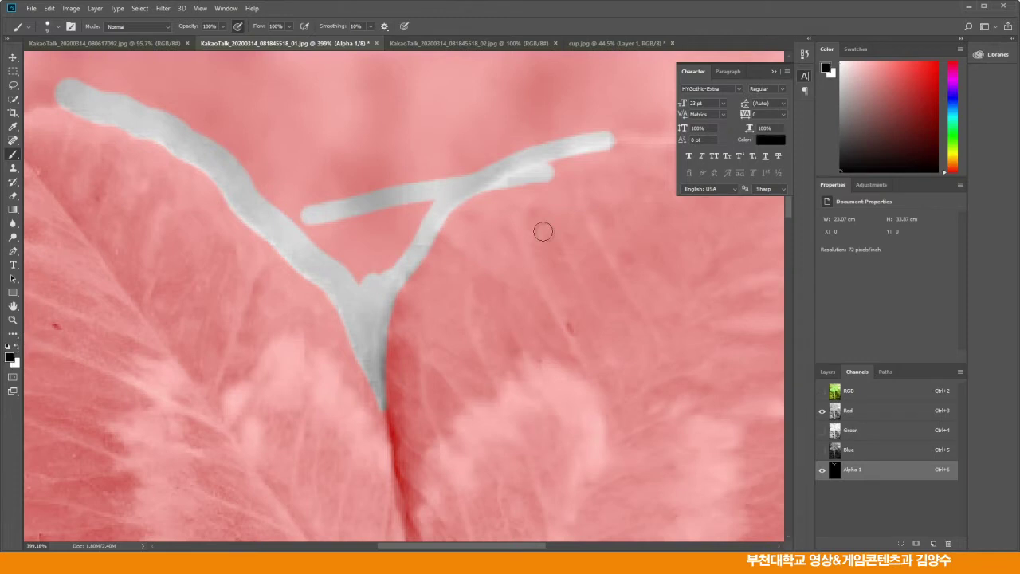
{"action": "mouse_move", "coordinate": [487, 200]}
{"action": "left_mouse_down"}
{"action": "mouse_move", "coordinate": [560, 168]}
{"action": "mouse_move", "coordinate": [515, 178]}
{"action": "mouse_move", "coordinate": [483, 200]}
{"action": "mouse_move", "coordinate": [405, 207]}
{"action": "left_mouse_up"}
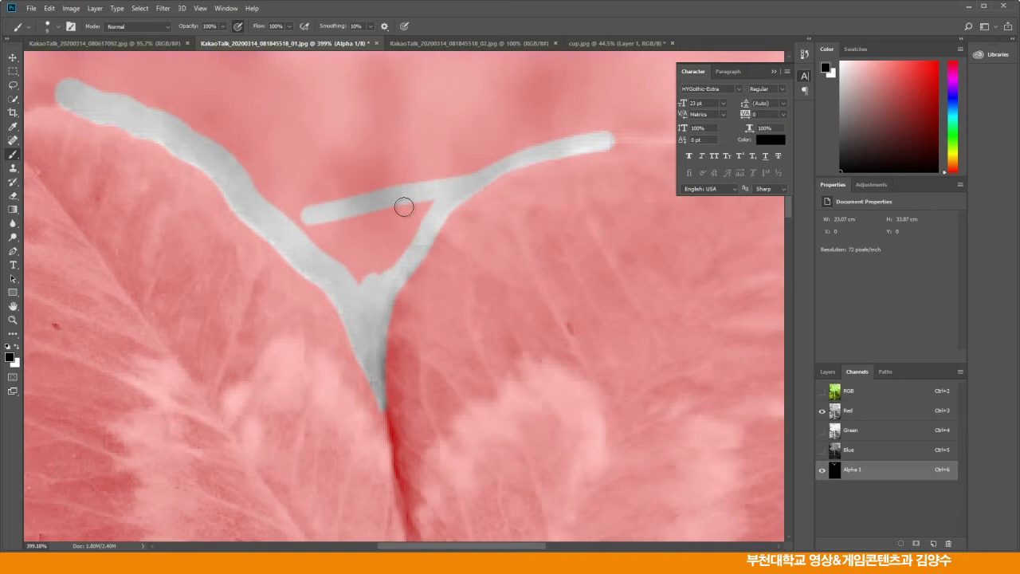
Outline the upper-right leaf's top and outer edges in white, down into the gap above the lower-right leaf
{"action": "left_click_drag", "start_coordinate": [614, 190], "coordinate": [307, 211]}
{"action": "left_click", "coordinate": [18, 347]}
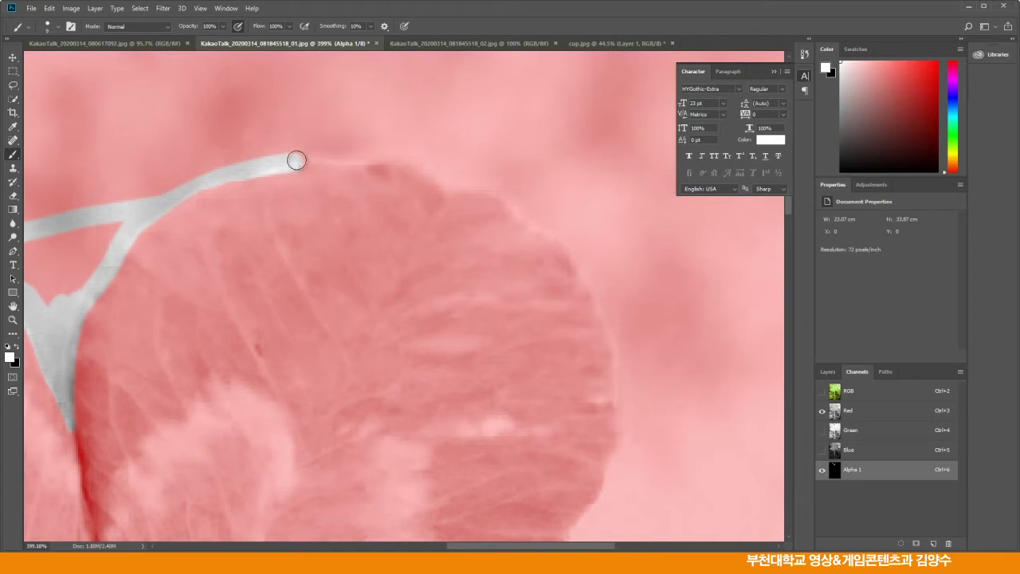
{"action": "mouse_move", "coordinate": [295, 164]}
{"action": "left_mouse_down"}
{"action": "mouse_move", "coordinate": [388, 153]}
{"action": "mouse_move", "coordinate": [418, 163]}
{"action": "mouse_move", "coordinate": [442, 193]}
{"action": "mouse_move", "coordinate": [497, 195]}
{"action": "mouse_move", "coordinate": [568, 232]}
{"action": "mouse_move", "coordinate": [587, 280]}
{"action": "mouse_move", "coordinate": [626, 318]}
{"action": "mouse_move", "coordinate": [610, 309]}
{"action": "mouse_move", "coordinate": [640, 386]}
{"action": "mouse_move", "coordinate": [625, 370]}
{"action": "mouse_move", "coordinate": [631, 438]}
{"action": "mouse_move", "coordinate": [612, 462]}
{"action": "mouse_move", "coordinate": [617, 480]}
{"action": "mouse_move", "coordinate": [598, 476]}
{"action": "mouse_move", "coordinate": [469, 275]}
{"action": "left_mouse_up"}
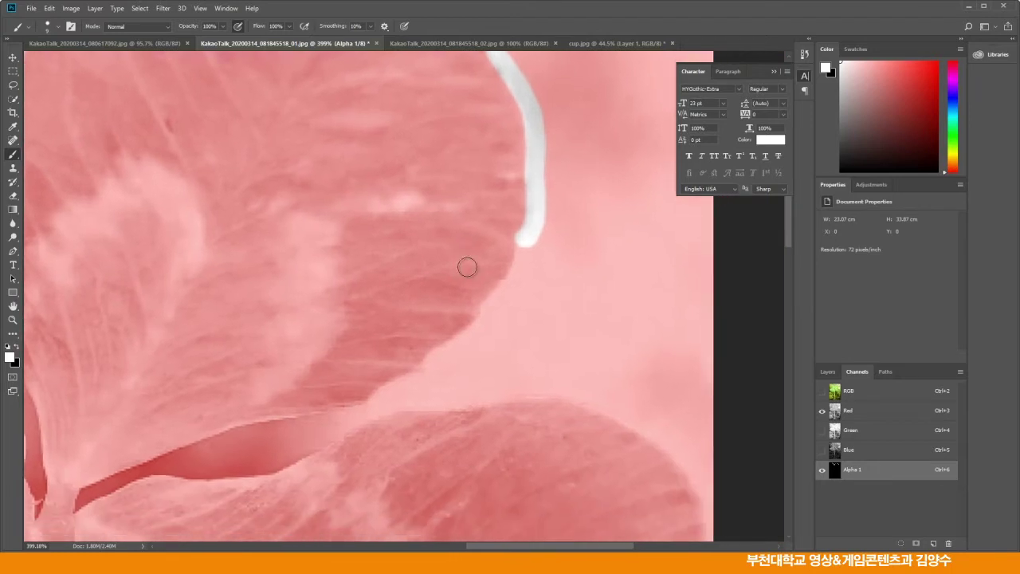
{"action": "mouse_move", "coordinate": [522, 243]}
{"action": "left_mouse_down"}
{"action": "mouse_move", "coordinate": [486, 319]}
{"action": "mouse_move", "coordinate": [445, 350]}
{"action": "mouse_move", "coordinate": [464, 344]}
{"action": "mouse_move", "coordinate": [429, 368]}
{"action": "mouse_move", "coordinate": [449, 347]}
{"action": "mouse_move", "coordinate": [466, 352]}
{"action": "mouse_move", "coordinate": [406, 379]}
{"action": "mouse_move", "coordinate": [372, 411]}
{"action": "mouse_move", "coordinate": [212, 444]}
{"action": "left_mouse_up"}
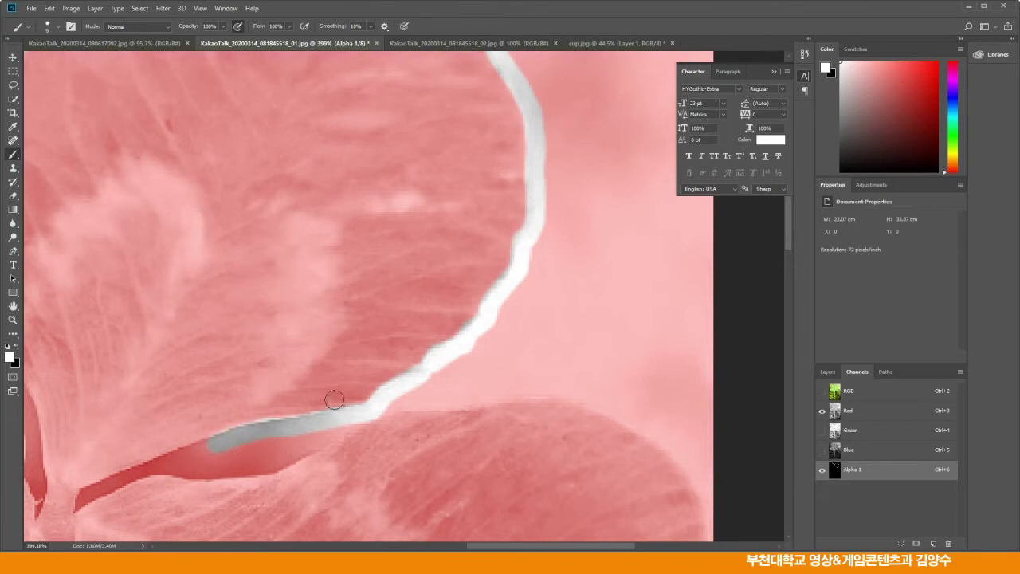
Paint white along the upper edge and narrow inner end of the gap between the two right-hand leaves
{"action": "left_click_drag", "start_coordinate": [264, 399], "coordinate": [415, 263]}
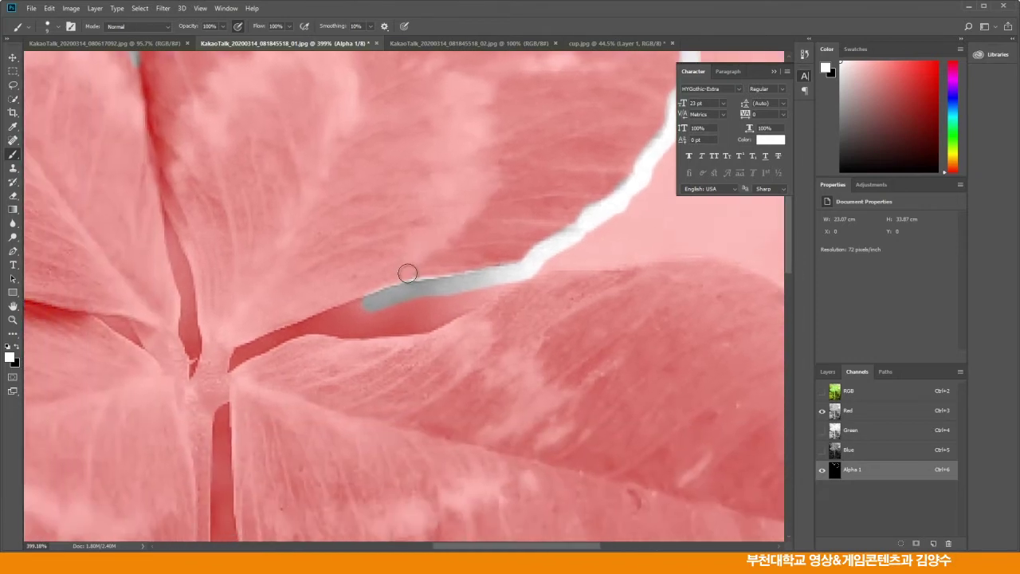
{"action": "scroll", "coordinate": [407, 274], "scroll_direction": "up", "scroll_amount": 1}
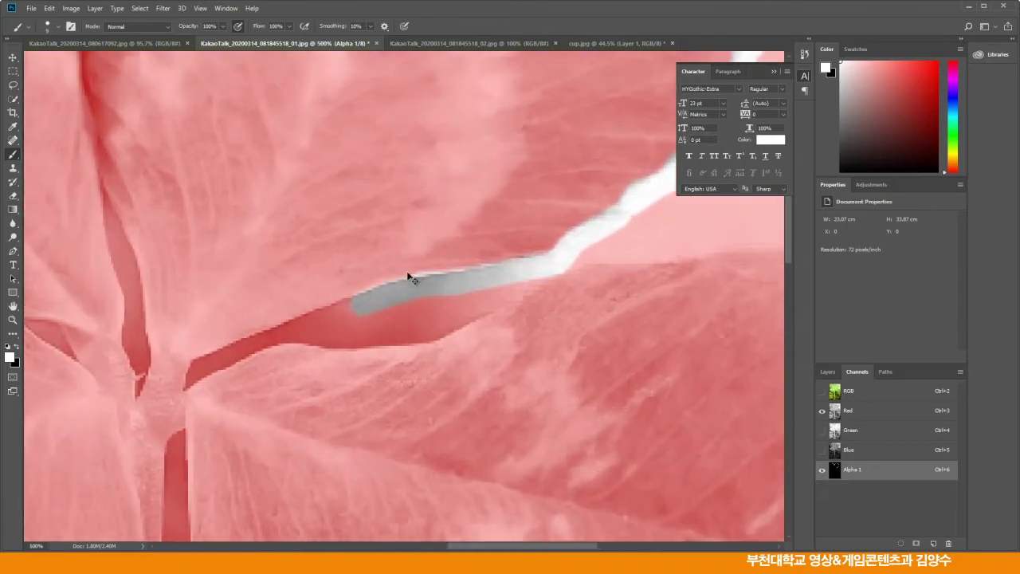
{"action": "scroll", "coordinate": [408, 276], "scroll_direction": "up", "scroll_amount": 2}
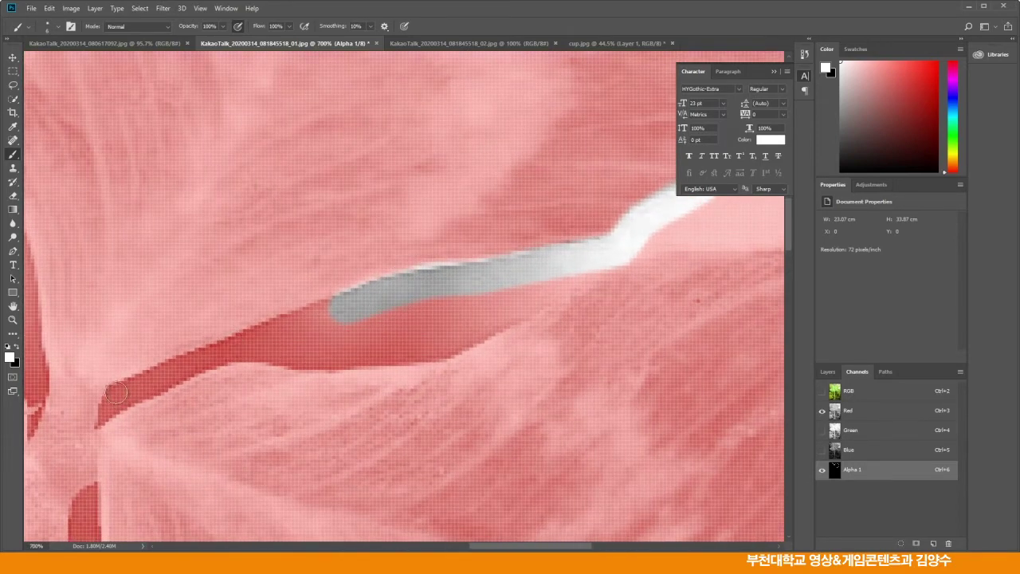
{"action": "left_click_drag", "start_coordinate": [211, 353], "coordinate": [355, 297]}
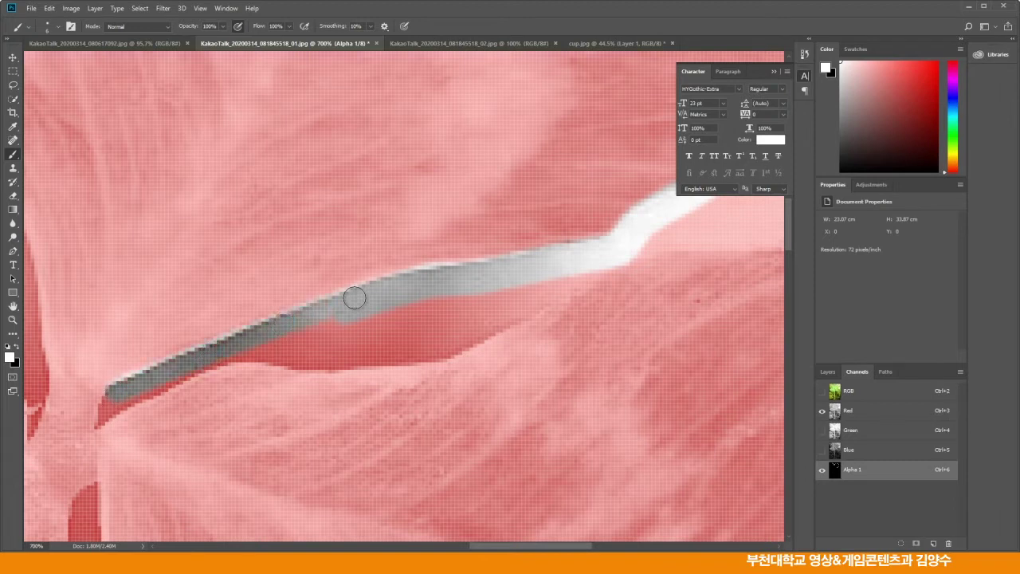
{"action": "left_click_drag", "start_coordinate": [172, 366], "coordinate": [241, 301]}
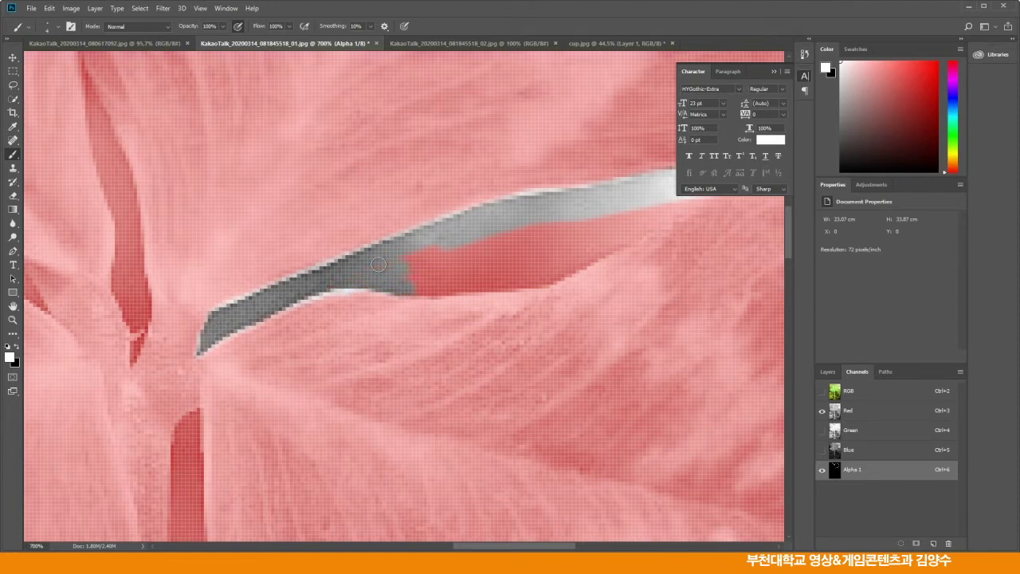
Trace the lower edge of the gap between the right-hand leaves in white and fill the gap's interior
{"action": "left_click_drag", "start_coordinate": [331, 273], "coordinate": [289, 254]}
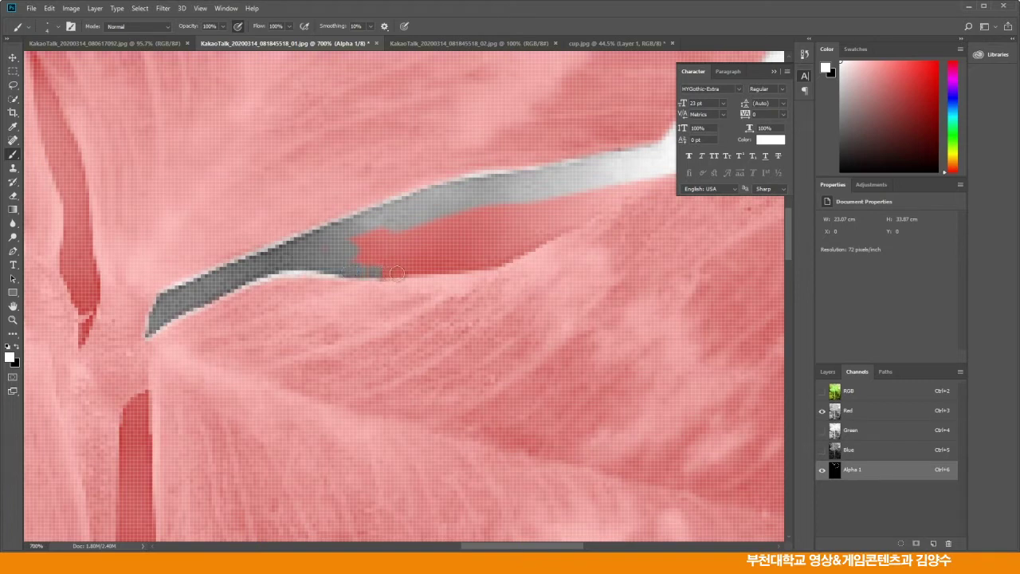
{"action": "mouse_move", "coordinate": [423, 270]}
{"action": "left_mouse_down"}
{"action": "mouse_move", "coordinate": [494, 267]}
{"action": "mouse_move", "coordinate": [539, 245]}
{"action": "mouse_move", "coordinate": [387, 269]}
{"action": "mouse_move", "coordinate": [331, 291]}
{"action": "left_mouse_up"}
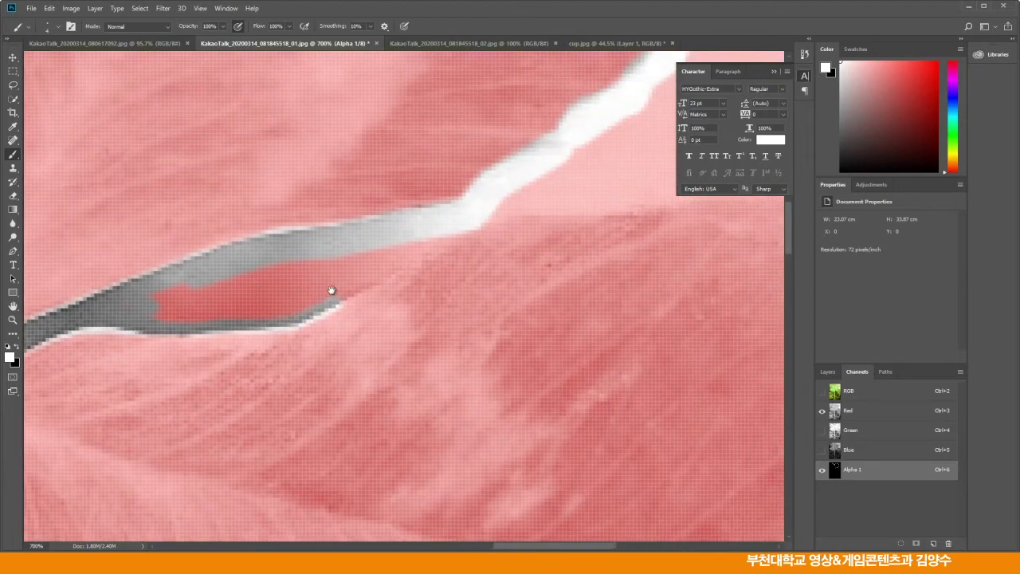
{"action": "left_click", "coordinate": [407, 258], "text": "shift"}
{"action": "left_click", "coordinate": [439, 241], "text": "shift"}
{"action": "left_click", "coordinate": [474, 227], "text": "shift"}
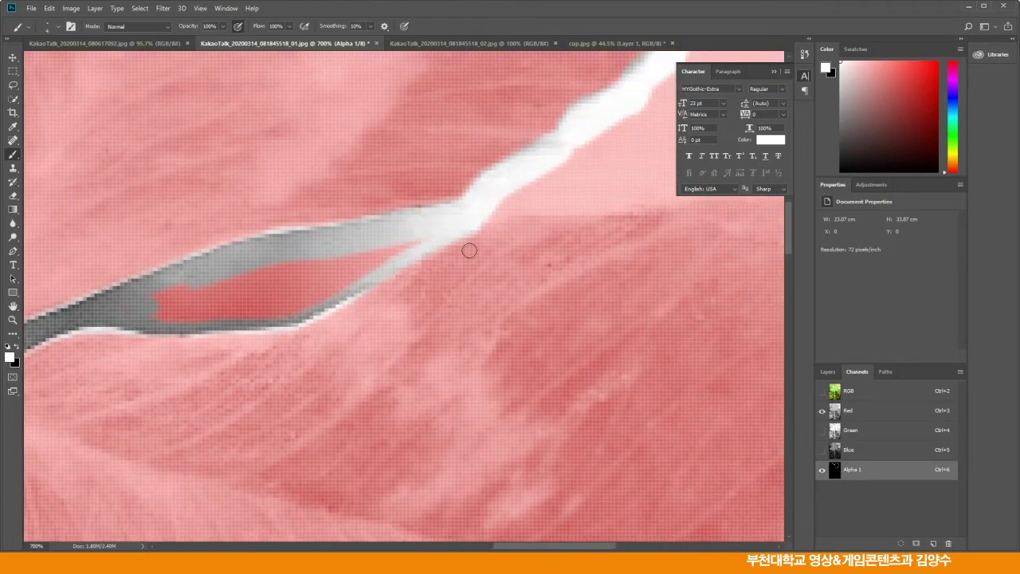
{"action": "mouse_move", "coordinate": [533, 255]}
{"action": "left_mouse_down"}
{"action": "mouse_move", "coordinate": [202, 246]}
{"action": "mouse_move", "coordinate": [226, 282]}
{"action": "mouse_move", "coordinate": [245, 286]}
{"action": "left_mouse_up"}
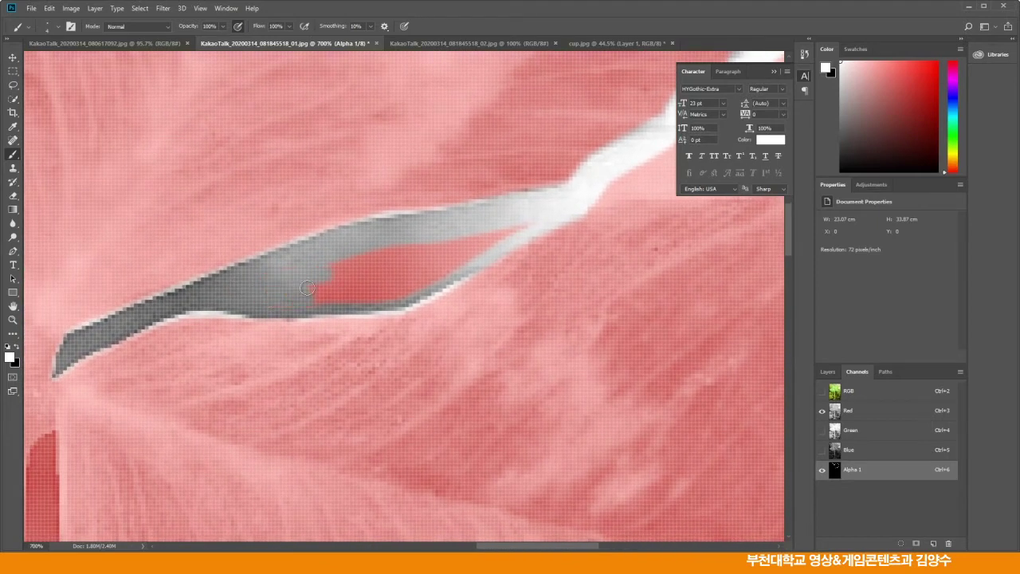
{"action": "mouse_move", "coordinate": [389, 259]}
{"action": "left_mouse_down"}
{"action": "mouse_move", "coordinate": [413, 254]}
{"action": "mouse_move", "coordinate": [316, 292]}
{"action": "mouse_move", "coordinate": [396, 285]}
{"action": "mouse_move", "coordinate": [425, 256]}
{"action": "mouse_move", "coordinate": [359, 286]}
{"action": "mouse_move", "coordinate": [516, 228]}
{"action": "mouse_move", "coordinate": [390, 292]}
{"action": "mouse_move", "coordinate": [503, 234]}
{"action": "left_mouse_up"}
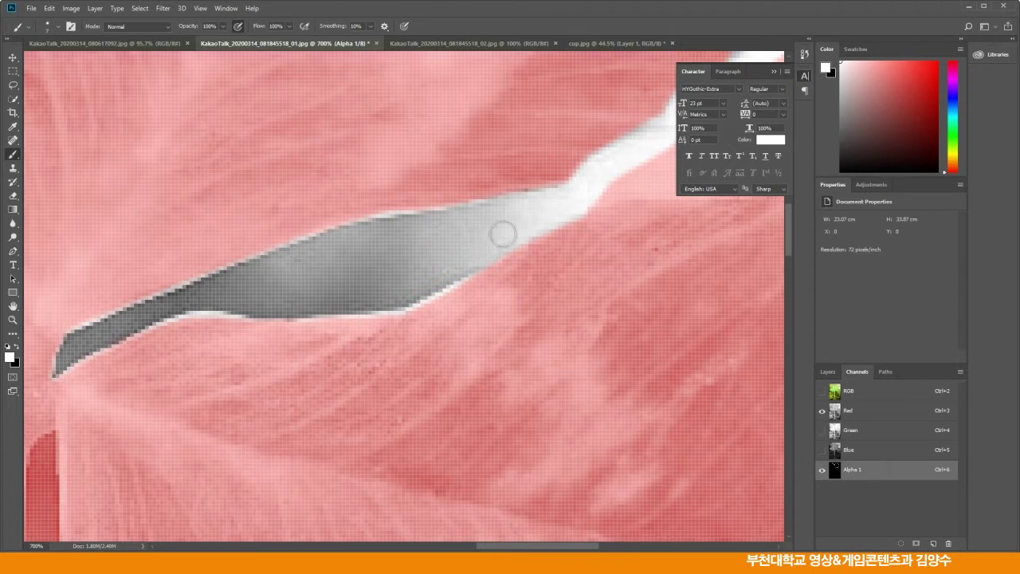
Paint white along the lower-right leaf's upper edge and fill the wedge of background between the right-hand leaves
{"action": "mouse_move", "coordinate": [346, 255]}
{"action": "left_mouse_down"}
{"action": "mouse_move", "coordinate": [189, 246]}
{"action": "mouse_move", "coordinate": [279, 268]}
{"action": "left_mouse_up"}
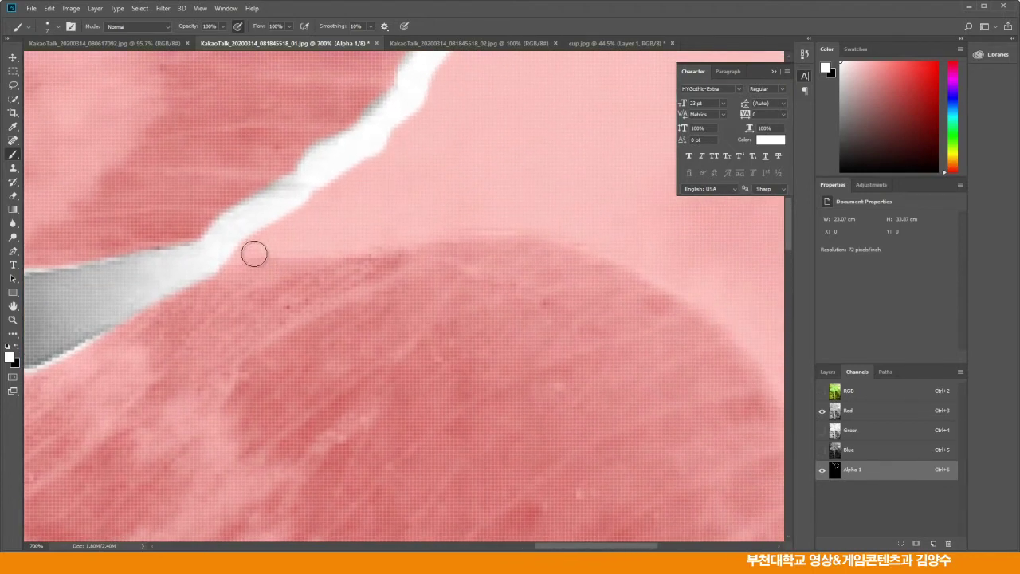
{"action": "mouse_move", "coordinate": [206, 262]}
{"action": "left_mouse_down"}
{"action": "mouse_move", "coordinate": [253, 246]}
{"action": "mouse_move", "coordinate": [521, 230]}
{"action": "mouse_move", "coordinate": [631, 255]}
{"action": "mouse_move", "coordinate": [706, 301]}
{"action": "left_mouse_up"}
{"action": "mouse_move", "coordinate": [349, 209]}
{"action": "left_mouse_down"}
{"action": "mouse_move", "coordinate": [276, 223]}
{"action": "mouse_move", "coordinate": [367, 172]}
{"action": "mouse_move", "coordinate": [301, 235]}
{"action": "mouse_move", "coordinate": [369, 227]}
{"action": "mouse_move", "coordinate": [371, 164]}
{"action": "mouse_move", "coordinate": [367, 216]}
{"action": "mouse_move", "coordinate": [487, 209]}
{"action": "mouse_move", "coordinate": [400, 193]}
{"action": "mouse_move", "coordinate": [420, 165]}
{"action": "mouse_move", "coordinate": [406, 117]}
{"action": "mouse_move", "coordinate": [413, 136]}
{"action": "left_mouse_up"}
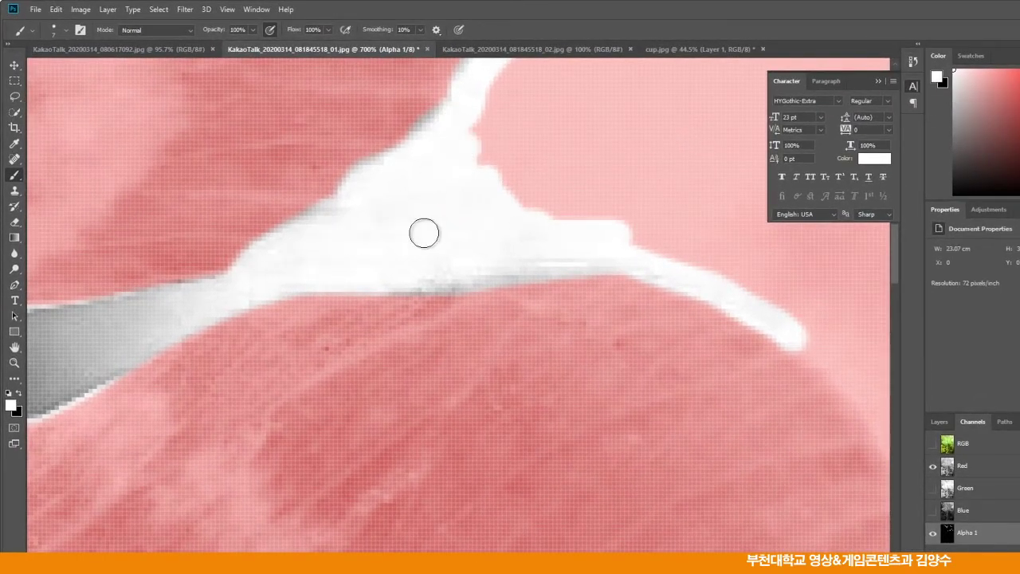
Paint the background white between the lower-right leaf's outer edge and the photo's right border
{"action": "key", "text": "space"}
{"action": "mouse_move", "coordinate": [607, 241]}
{"action": "left_mouse_down"}
{"action": "mouse_move", "coordinate": [257, 230]}
{"action": "mouse_move", "coordinate": [278, 175]}
{"action": "left_mouse_up"}
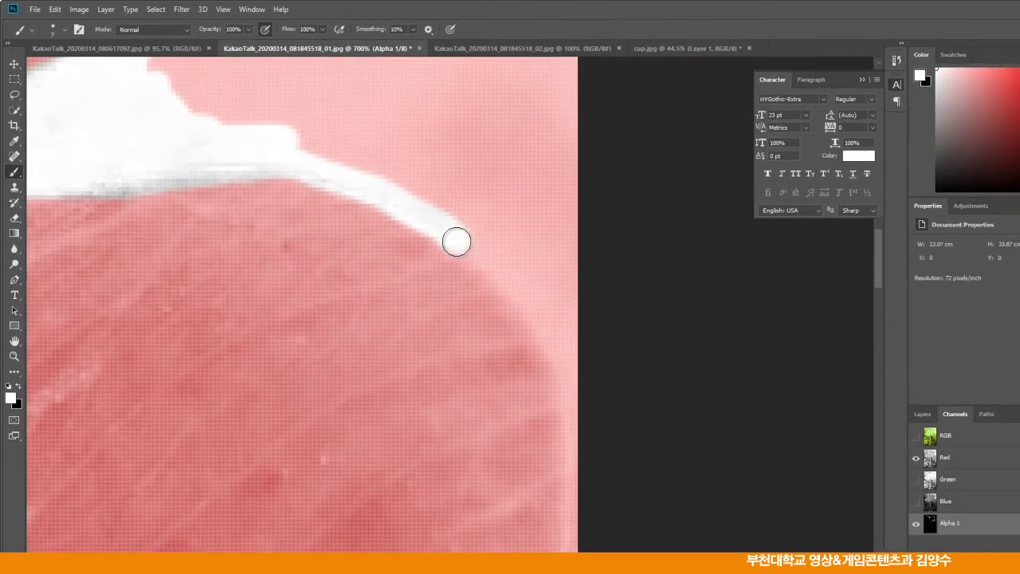
{"action": "mouse_move", "coordinate": [457, 242]}
{"action": "left_mouse_down"}
{"action": "mouse_move", "coordinate": [535, 316]}
{"action": "mouse_move", "coordinate": [567, 378]}
{"action": "mouse_move", "coordinate": [565, 426]}
{"action": "left_mouse_up"}
{"action": "mouse_move", "coordinate": [531, 497]}
{"action": "left_mouse_down"}
{"action": "mouse_move", "coordinate": [518, 472]}
{"action": "mouse_move", "coordinate": [515, 261]}
{"action": "mouse_move", "coordinate": [567, 258]}
{"action": "mouse_move", "coordinate": [570, 304]}
{"action": "mouse_move", "coordinate": [570, 392]}
{"action": "mouse_move", "coordinate": [519, 515]}
{"action": "mouse_move", "coordinate": [509, 504]}
{"action": "mouse_move", "coordinate": [531, 334]}
{"action": "mouse_move", "coordinate": [559, 311]}
{"action": "mouse_move", "coordinate": [527, 345]}
{"action": "mouse_move", "coordinate": [610, 239]}
{"action": "mouse_move", "coordinate": [599, 377]}
{"action": "mouse_move", "coordinate": [566, 388]}
{"action": "mouse_move", "coordinate": [581, 332]}
{"action": "mouse_move", "coordinate": [574, 319]}
{"action": "mouse_move", "coordinate": [533, 377]}
{"action": "mouse_move", "coordinate": [516, 360]}
{"action": "mouse_move", "coordinate": [521, 393]}
{"action": "mouse_move", "coordinate": [507, 450]}
{"action": "mouse_move", "coordinate": [544, 370]}
{"action": "mouse_move", "coordinate": [553, 432]}
{"action": "mouse_move", "coordinate": [577, 422]}
{"action": "mouse_move", "coordinate": [571, 454]}
{"action": "left_mouse_up"}
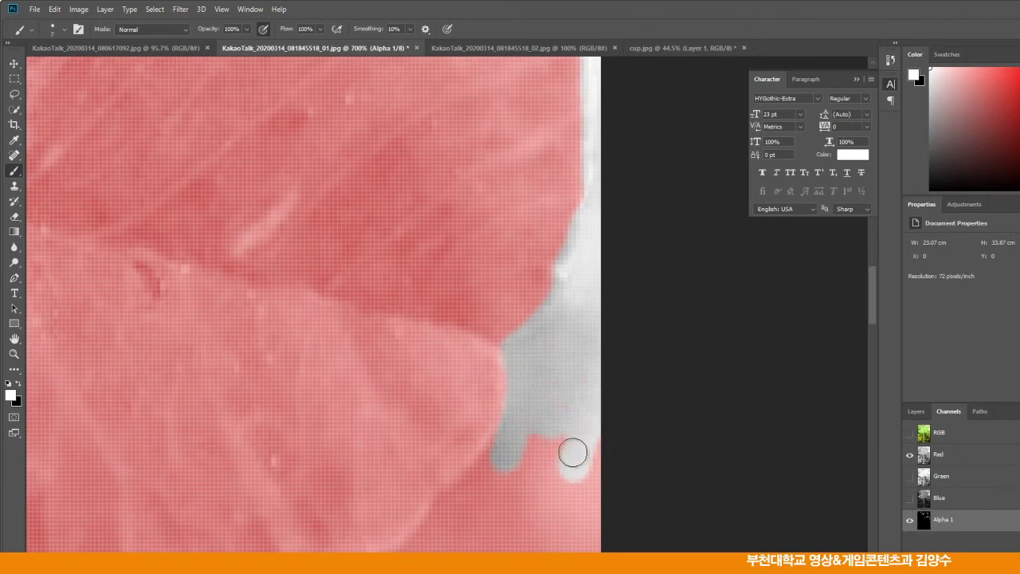
Trace the lower-right leaf's curved lower edge in white and fill the background beside it out to the photo's border
{"action": "mouse_move", "coordinate": [531, 496]}
{"action": "left_mouse_down"}
{"action": "mouse_move", "coordinate": [571, 396]}
{"action": "mouse_move", "coordinate": [568, 339]}
{"action": "left_mouse_up"}
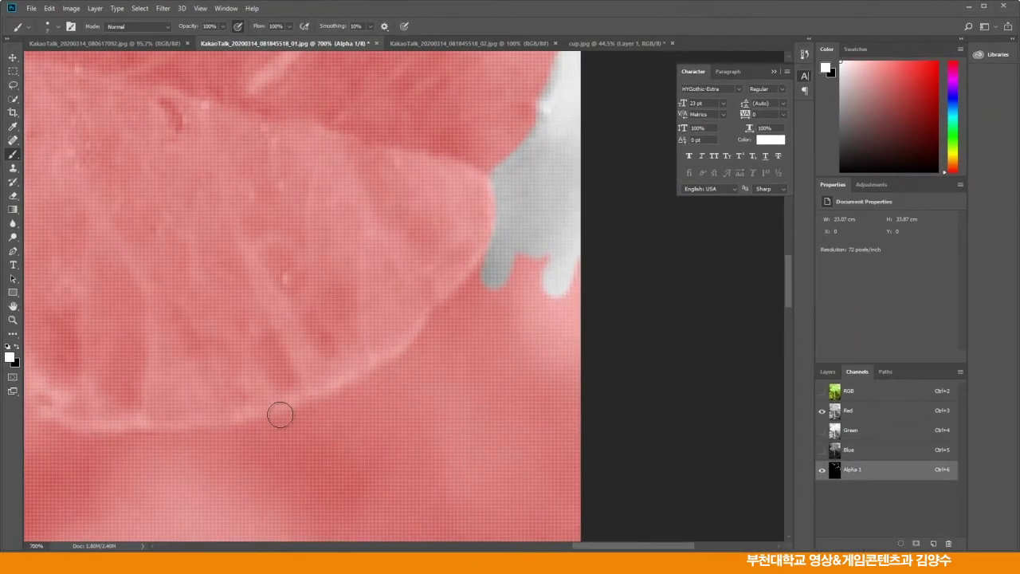
{"action": "mouse_move", "coordinate": [268, 422]}
{"action": "left_mouse_down"}
{"action": "mouse_move", "coordinate": [405, 363]}
{"action": "mouse_move", "coordinate": [506, 257]}
{"action": "left_mouse_up"}
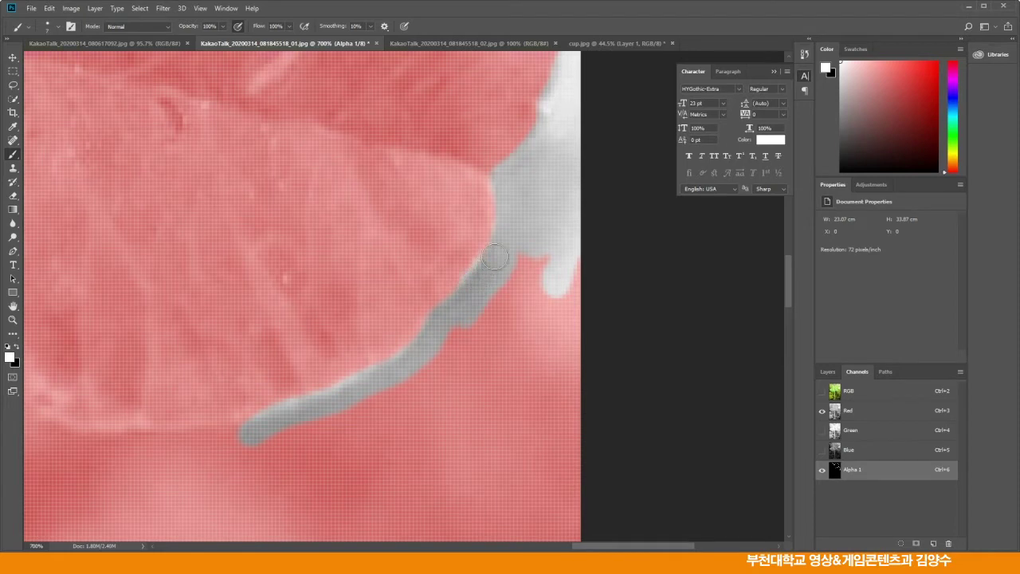
{"action": "mouse_move", "coordinate": [547, 263]}
{"action": "left_mouse_down"}
{"action": "mouse_move", "coordinate": [468, 292]}
{"action": "mouse_move", "coordinate": [454, 319]}
{"action": "mouse_move", "coordinate": [528, 229]}
{"action": "mouse_move", "coordinate": [527, 259]}
{"action": "mouse_move", "coordinate": [479, 332]}
{"action": "mouse_move", "coordinate": [447, 359]}
{"action": "mouse_move", "coordinate": [530, 335]}
{"action": "mouse_move", "coordinate": [578, 291]}
{"action": "mouse_move", "coordinate": [567, 353]}
{"action": "mouse_move", "coordinate": [515, 377]}
{"action": "mouse_move", "coordinate": [511, 329]}
{"action": "mouse_move", "coordinate": [478, 356]}
{"action": "mouse_move", "coordinate": [487, 303]}
{"action": "mouse_move", "coordinate": [462, 343]}
{"action": "mouse_move", "coordinate": [520, 329]}
{"action": "mouse_move", "coordinate": [516, 349]}
{"action": "mouse_move", "coordinate": [418, 375]}
{"action": "mouse_move", "coordinate": [319, 426]}
{"action": "mouse_move", "coordinate": [475, 394]}
{"action": "mouse_move", "coordinate": [420, 432]}
{"action": "mouse_move", "coordinate": [436, 384]}
{"action": "mouse_move", "coordinate": [540, 358]}
{"action": "mouse_move", "coordinate": [546, 343]}
{"action": "mouse_move", "coordinate": [491, 400]}
{"action": "mouse_move", "coordinate": [539, 325]}
{"action": "mouse_move", "coordinate": [576, 332]}
{"action": "mouse_move", "coordinate": [565, 392]}
{"action": "mouse_move", "coordinate": [487, 413]}
{"action": "left_mouse_up"}
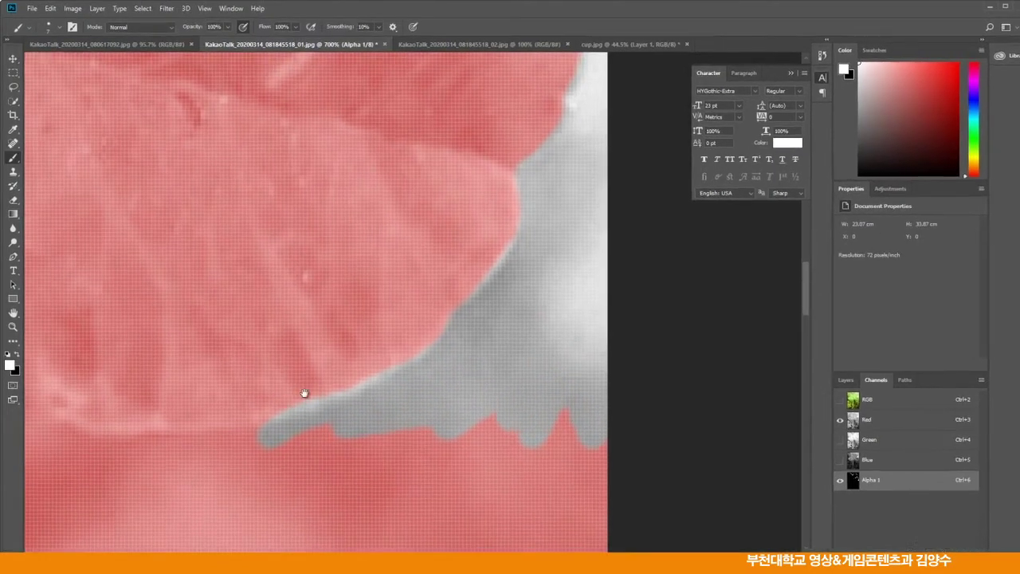
Extend the white outline inward along the lower-right leaf's bottom edge toward its scalloped part
{"action": "left_click_drag", "start_coordinate": [294, 381], "coordinate": [485, 279]}
{"action": "mouse_move", "coordinate": [335, 345]}
{"action": "left_mouse_down"}
{"action": "mouse_move", "coordinate": [561, 324]}
{"action": "mouse_move", "coordinate": [530, 343]}
{"action": "mouse_move", "coordinate": [390, 356]}
{"action": "mouse_move", "coordinate": [330, 356]}
{"action": "mouse_move", "coordinate": [276, 323]}
{"action": "mouse_move", "coordinate": [202, 353]}
{"action": "left_mouse_up"}
{"action": "mouse_move", "coordinate": [289, 359]}
{"action": "left_mouse_down"}
{"action": "mouse_move", "coordinate": [612, 366]}
{"action": "mouse_move", "coordinate": [431, 366]}
{"action": "left_mouse_up"}
{"action": "left_click_drag", "start_coordinate": [651, 336], "coordinate": [647, 347]}
Outline the arched recess in the lower-right leaf's scalloped bottom edge in white and fill the background inside it
{"action": "mouse_move", "coordinate": [374, 325]}
{"action": "left_mouse_down"}
{"action": "mouse_move", "coordinate": [617, 359]}
{"action": "mouse_move", "coordinate": [644, 341]}
{"action": "left_mouse_up"}
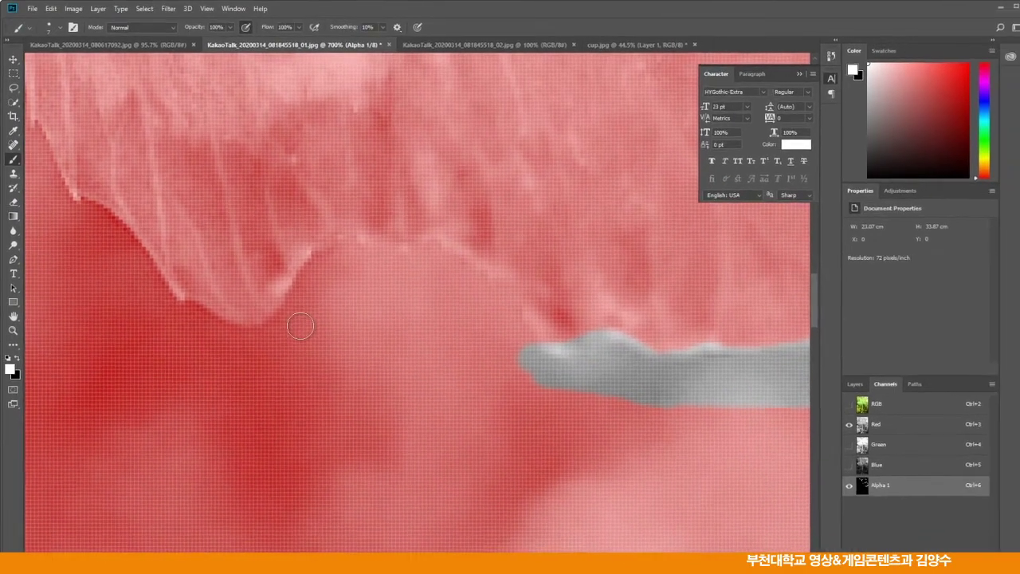
{"action": "mouse_move", "coordinate": [265, 335]}
{"action": "left_mouse_down"}
{"action": "mouse_move", "coordinate": [299, 268]}
{"action": "mouse_move", "coordinate": [335, 236]}
{"action": "mouse_move", "coordinate": [405, 254]}
{"action": "mouse_move", "coordinate": [420, 241]}
{"action": "mouse_move", "coordinate": [432, 247]}
{"action": "mouse_move", "coordinate": [493, 297]}
{"action": "mouse_move", "coordinate": [524, 345]}
{"action": "left_mouse_up"}
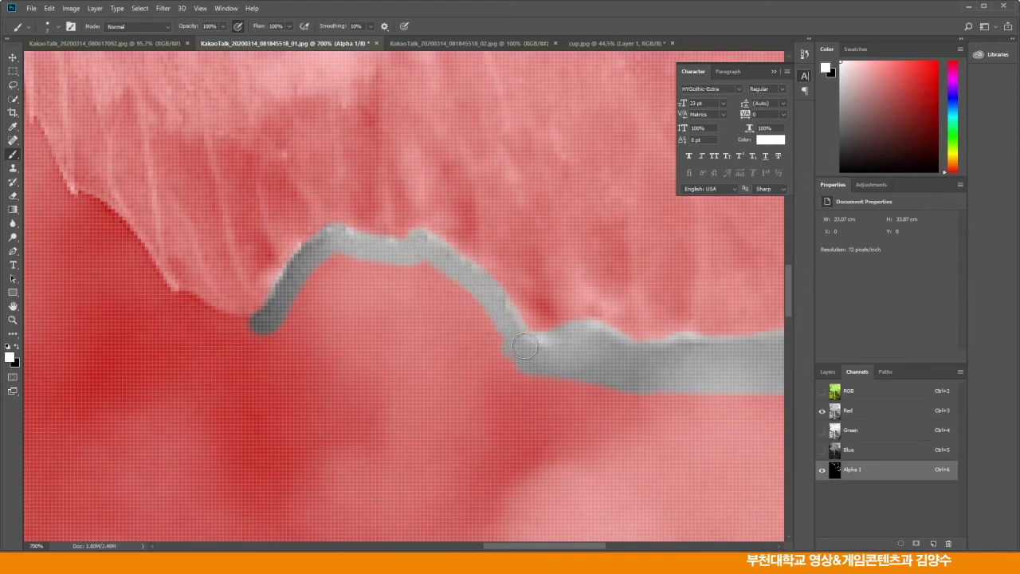
{"action": "mouse_move", "coordinate": [473, 301]}
{"action": "left_mouse_down"}
{"action": "mouse_move", "coordinate": [362, 256]}
{"action": "mouse_move", "coordinate": [309, 269]}
{"action": "mouse_move", "coordinate": [298, 292]}
{"action": "mouse_move", "coordinate": [391, 278]}
{"action": "mouse_move", "coordinate": [445, 314]}
{"action": "mouse_move", "coordinate": [343, 275]}
{"action": "mouse_move", "coordinate": [297, 308]}
{"action": "mouse_move", "coordinate": [432, 308]}
{"action": "mouse_move", "coordinate": [494, 343]}
{"action": "mouse_move", "coordinate": [470, 316]}
{"action": "mouse_move", "coordinate": [515, 375]}
{"action": "mouse_move", "coordinate": [451, 311]}
{"action": "mouse_move", "coordinate": [326, 297]}
{"action": "mouse_move", "coordinate": [271, 338]}
{"action": "mouse_move", "coordinate": [420, 348]}
{"action": "mouse_move", "coordinate": [439, 326]}
{"action": "mouse_move", "coordinate": [367, 331]}
{"action": "mouse_move", "coordinate": [486, 354]}
{"action": "left_mouse_up"}
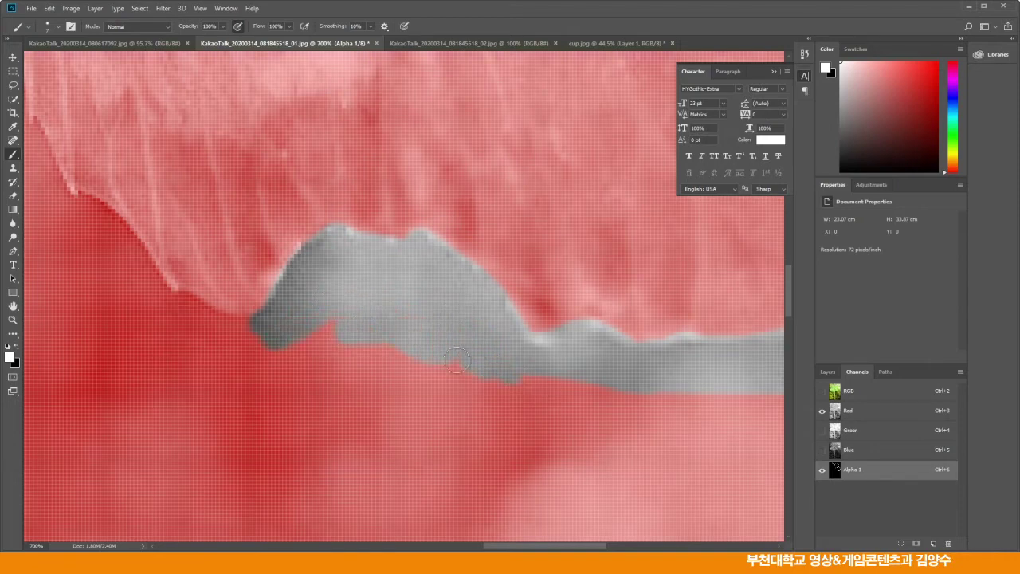
Paint the background white beneath the lower-right leaf's pointed bottom tip and along its curved edge toward the stem
{"action": "mouse_move", "coordinate": [341, 341]}
{"action": "left_mouse_down"}
{"action": "mouse_move", "coordinate": [439, 346]}
{"action": "mouse_move", "coordinate": [524, 397]}
{"action": "left_mouse_up"}
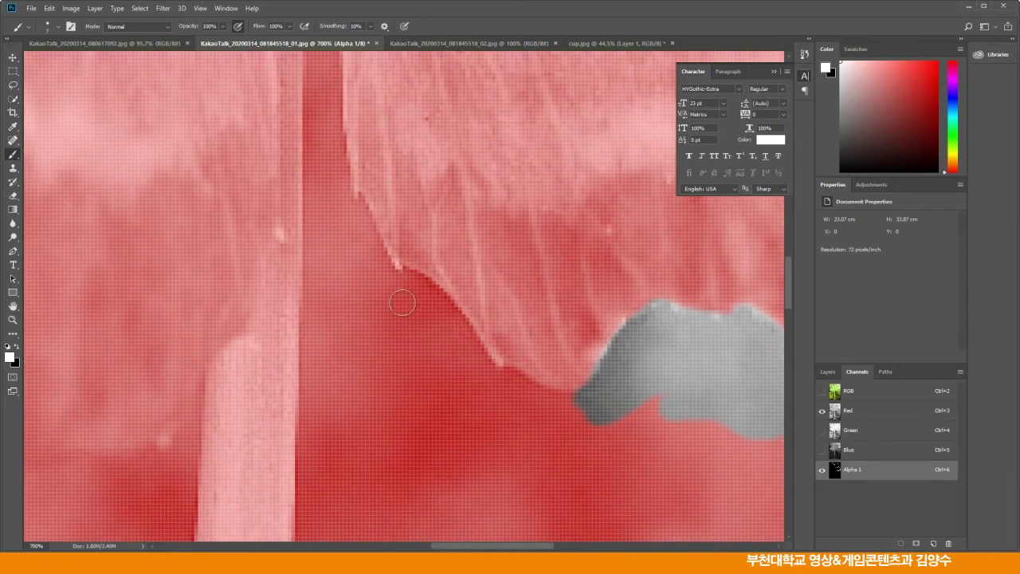
{"action": "mouse_move", "coordinate": [411, 316]}
{"action": "left_mouse_down"}
{"action": "mouse_move", "coordinate": [406, 281]}
{"action": "mouse_move", "coordinate": [466, 334]}
{"action": "mouse_move", "coordinate": [488, 370]}
{"action": "mouse_move", "coordinate": [500, 429]}
{"action": "left_mouse_up"}
{"action": "mouse_move", "coordinate": [494, 388]}
{"action": "left_mouse_down"}
{"action": "mouse_move", "coordinate": [584, 406]}
{"action": "mouse_move", "coordinate": [500, 420]}
{"action": "mouse_move", "coordinate": [492, 399]}
{"action": "mouse_move", "coordinate": [568, 421]}
{"action": "mouse_move", "coordinate": [546, 426]}
{"action": "mouse_move", "coordinate": [664, 398]}
{"action": "mouse_move", "coordinate": [619, 431]}
{"action": "mouse_move", "coordinate": [433, 447]}
{"action": "mouse_move", "coordinate": [403, 356]}
{"action": "mouse_move", "coordinate": [460, 382]}
{"action": "mouse_move", "coordinate": [432, 322]}
{"action": "mouse_move", "coordinate": [476, 415]}
{"action": "mouse_move", "coordinate": [471, 390]}
{"action": "mouse_move", "coordinate": [459, 429]}
{"action": "mouse_move", "coordinate": [433, 434]}
{"action": "mouse_move", "coordinate": [417, 417]}
{"action": "mouse_move", "coordinate": [486, 446]}
{"action": "mouse_move", "coordinate": [487, 434]}
{"action": "mouse_move", "coordinate": [543, 440]}
{"action": "left_mouse_up"}
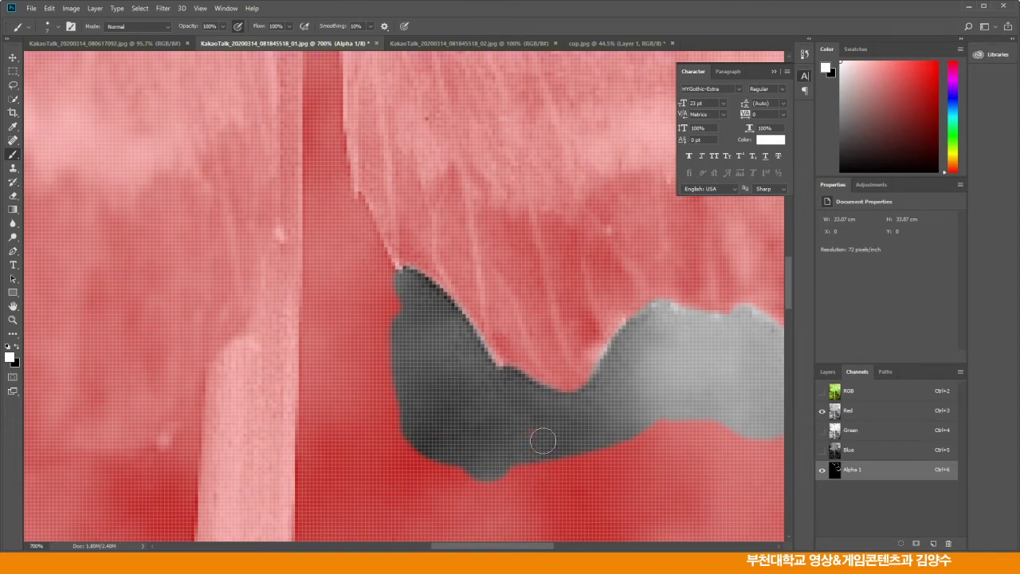
Trace the left edge of the narrow gap between the two upper leaves in white, from its lower tip upward
{"action": "mouse_move", "coordinate": [364, 481]}
{"action": "left_mouse_down"}
{"action": "mouse_move", "coordinate": [346, 248]}
{"action": "mouse_move", "coordinate": [393, 451]}
{"action": "mouse_move", "coordinate": [387, 360]}
{"action": "left_mouse_up"}
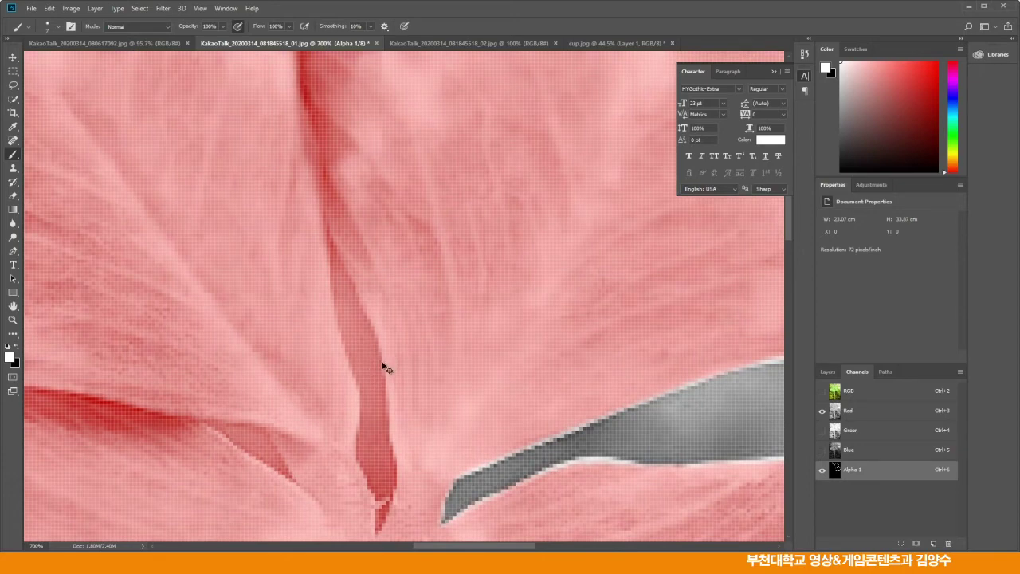
{"action": "key", "text": "ctrl+plus"}
{"action": "key", "text": "ctrl+plus"}
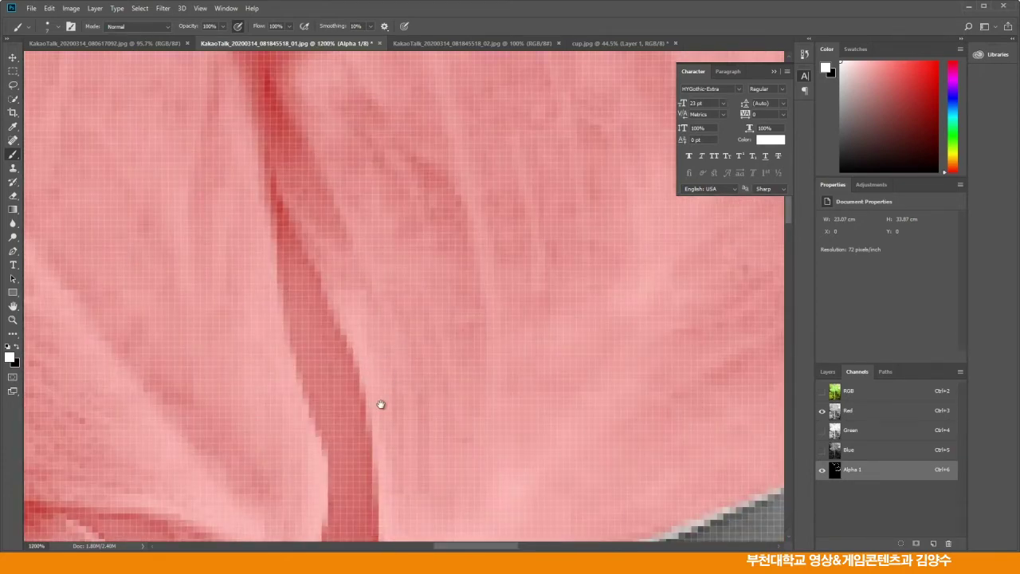
{"action": "left_click_drag", "start_coordinate": [381, 405], "coordinate": [398, 255]}
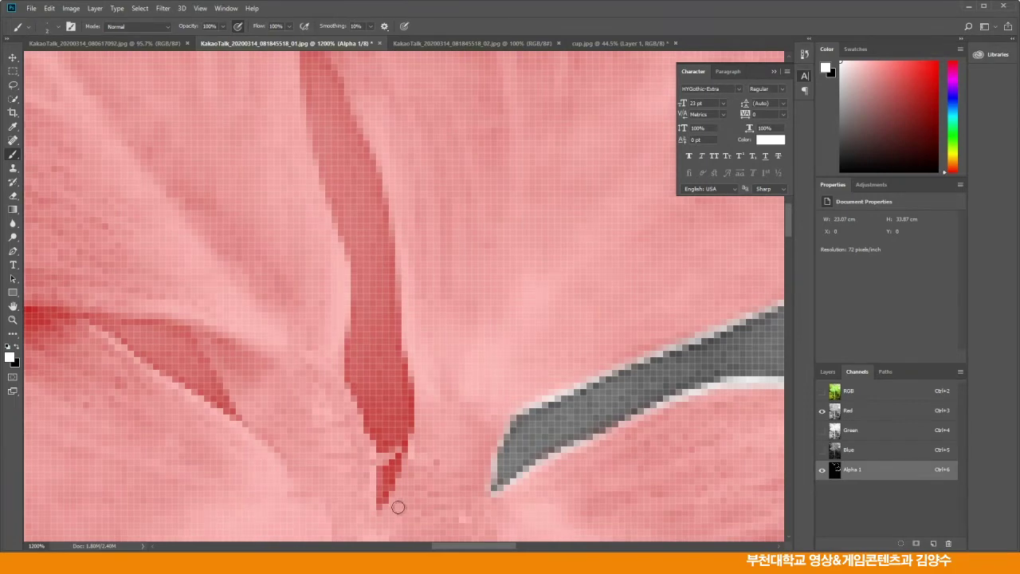
{"action": "mouse_move", "coordinate": [380, 495]}
{"action": "left_mouse_down"}
{"action": "mouse_move", "coordinate": [372, 403]}
{"action": "mouse_move", "coordinate": [400, 428]}
{"action": "left_mouse_up"}
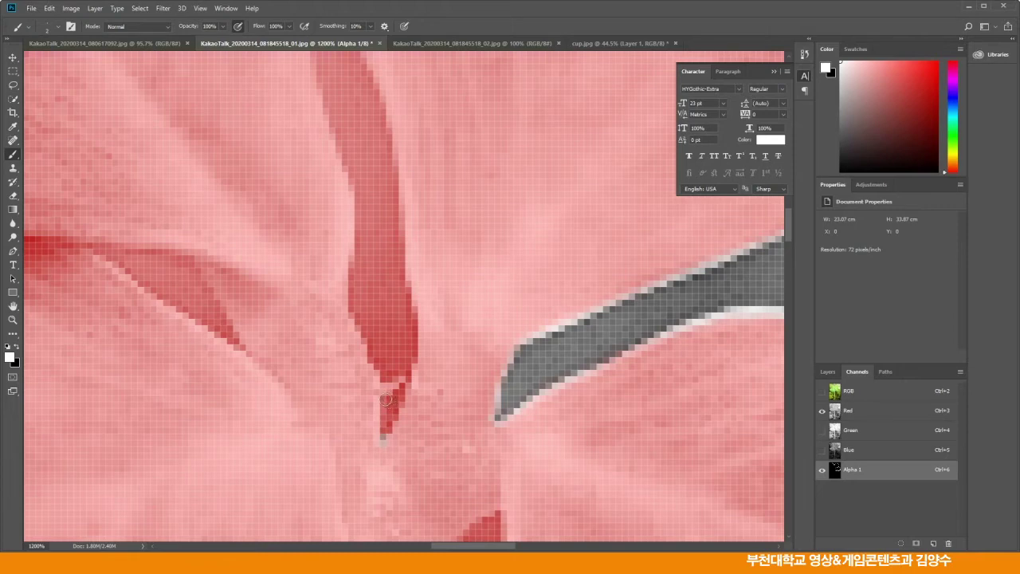
{"action": "left_click", "coordinate": [355, 317], "text": "shift"}
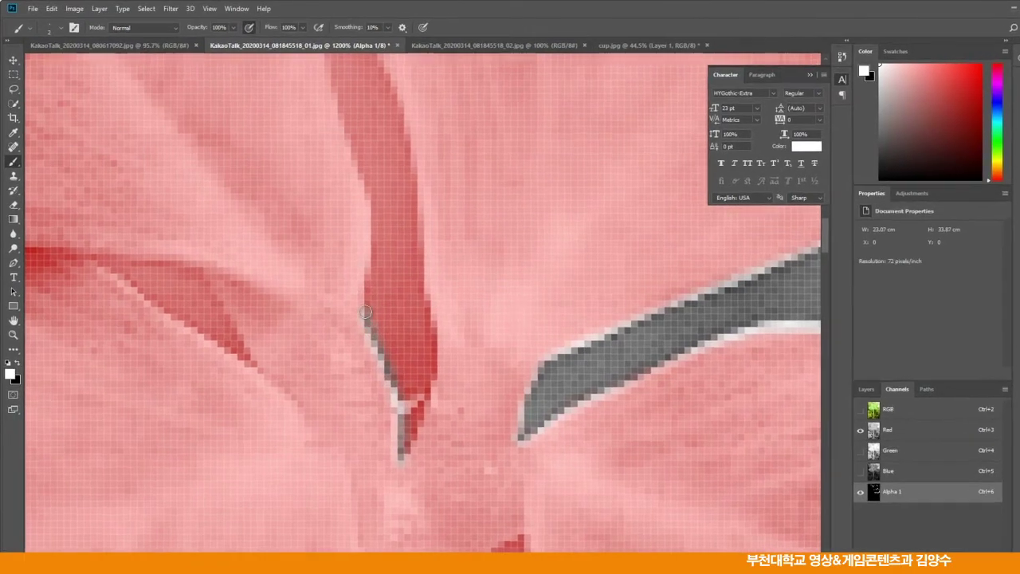
{"action": "left_click", "coordinate": [353, 261], "text": "shift"}
{"action": "left_click", "coordinate": [377, 241], "text": "shift"}
{"action": "left_click", "coordinate": [373, 184], "text": "shift"}
{"action": "left_click", "coordinate": [361, 164], "text": "shift"}
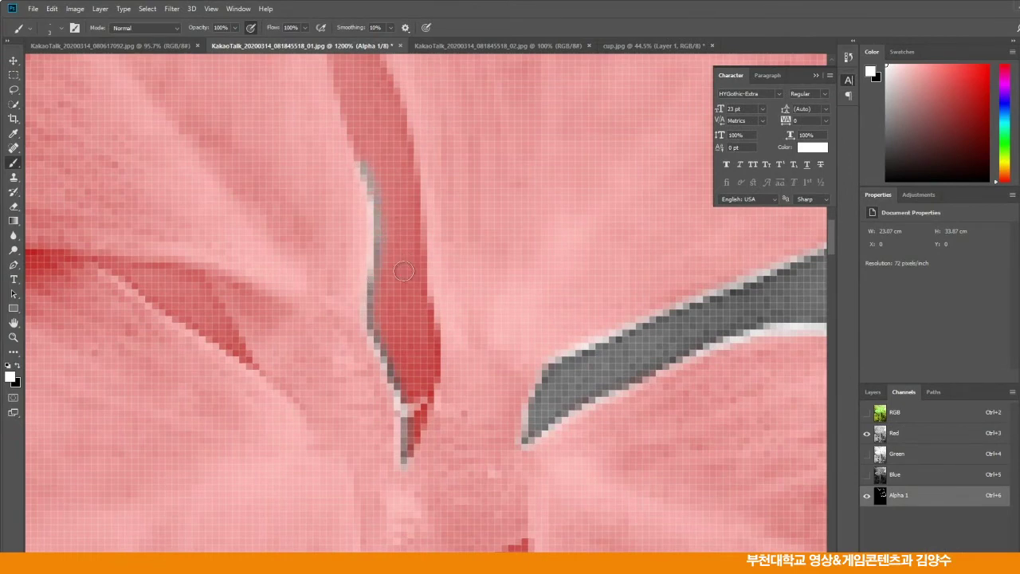
Fill the lower half of the gap between the upper leaves in white, including its right edge and narrow bottom tip
{"action": "left_click_drag", "start_coordinate": [391, 212], "coordinate": [395, 341]}
{"action": "key", "text": "bracketleft"}
{"action": "key", "text": "bracketleft"}
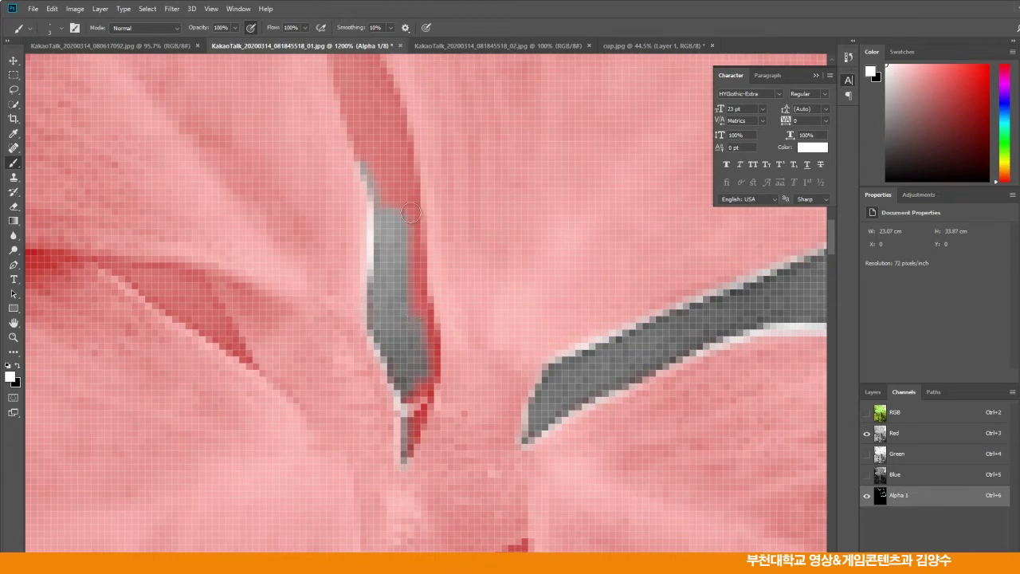
{"action": "left_click_drag", "start_coordinate": [409, 182], "coordinate": [417, 210]}
{"action": "left_click_drag", "start_coordinate": [420, 273], "coordinate": [420, 291]}
{"action": "left_click_drag", "start_coordinate": [432, 327], "coordinate": [432, 340]}
{"action": "left_click_drag", "start_coordinate": [428, 396], "coordinate": [414, 435]}
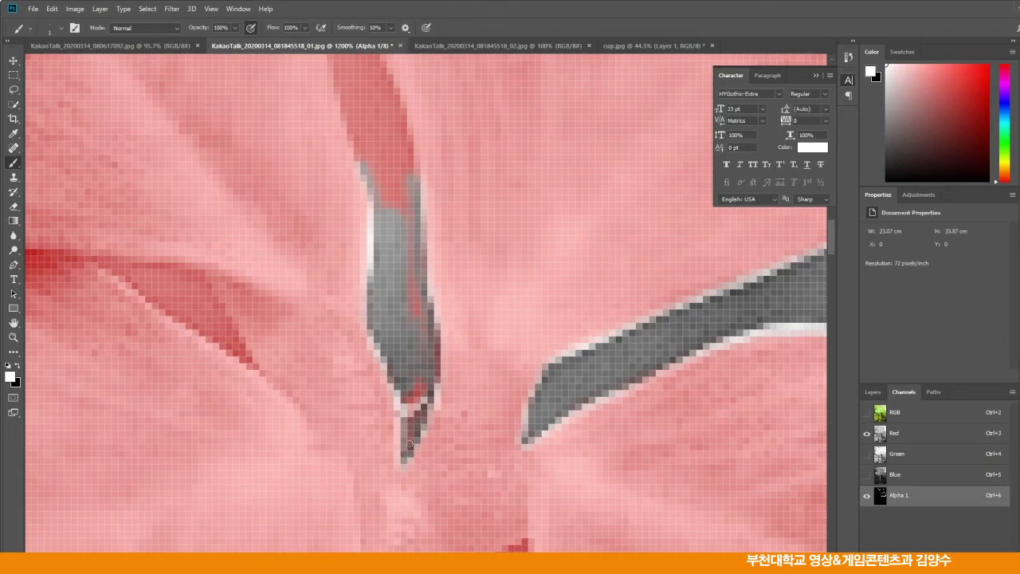
{"action": "left_click_drag", "start_coordinate": [413, 415], "coordinate": [422, 401]}
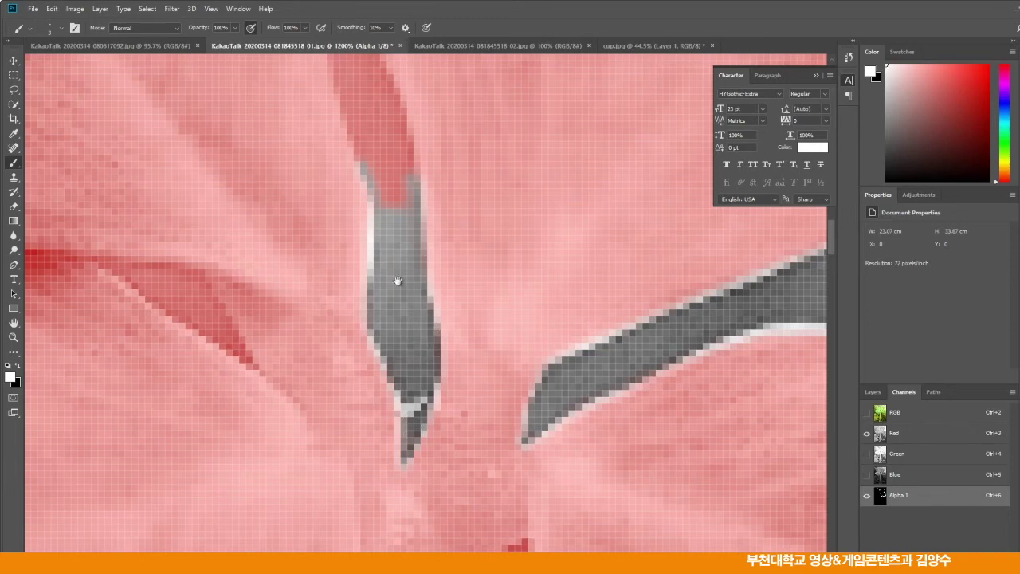
Outline both edges of the gap's upper half between the upper leaves in white and fill it up to its pointed top
{"action": "left_click_drag", "start_coordinate": [398, 281], "coordinate": [409, 383]}
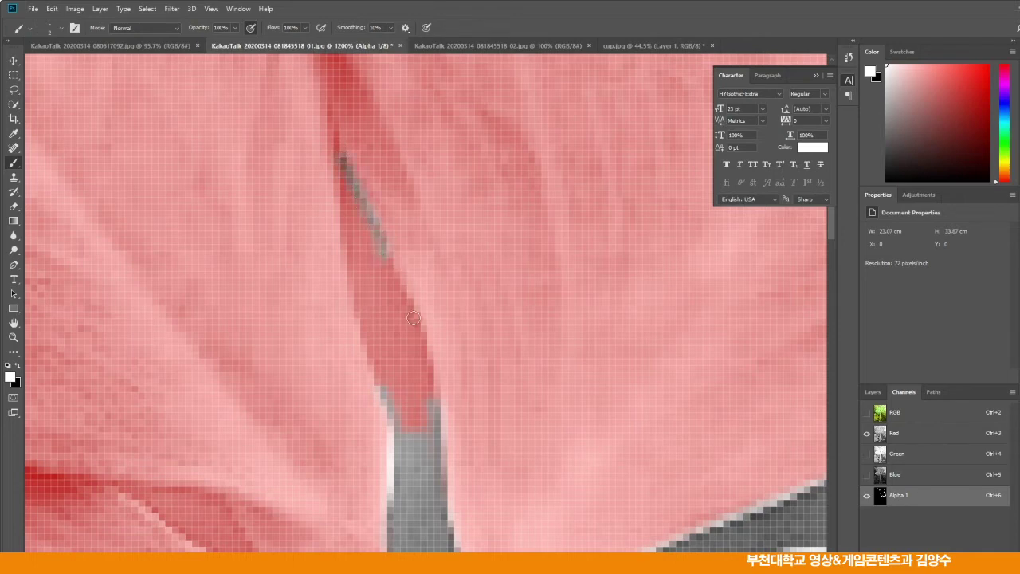
{"action": "left_click_drag", "start_coordinate": [422, 337], "coordinate": [436, 404]}
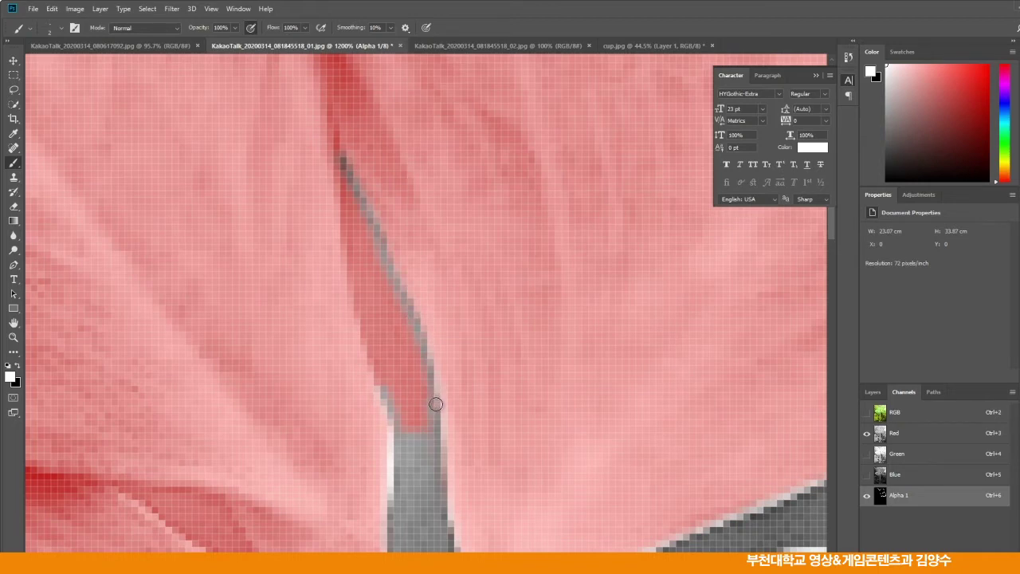
{"action": "left_click_drag", "start_coordinate": [364, 332], "coordinate": [352, 292]}
{"action": "left_click_drag", "start_coordinate": [349, 239], "coordinate": [346, 232]}
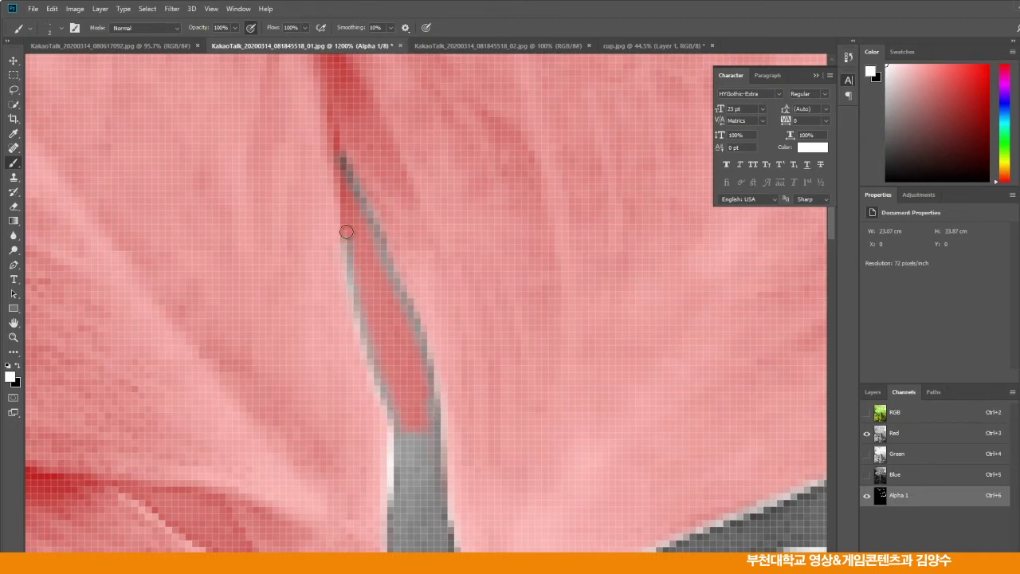
{"action": "left_click_drag", "start_coordinate": [342, 197], "coordinate": [341, 170]}
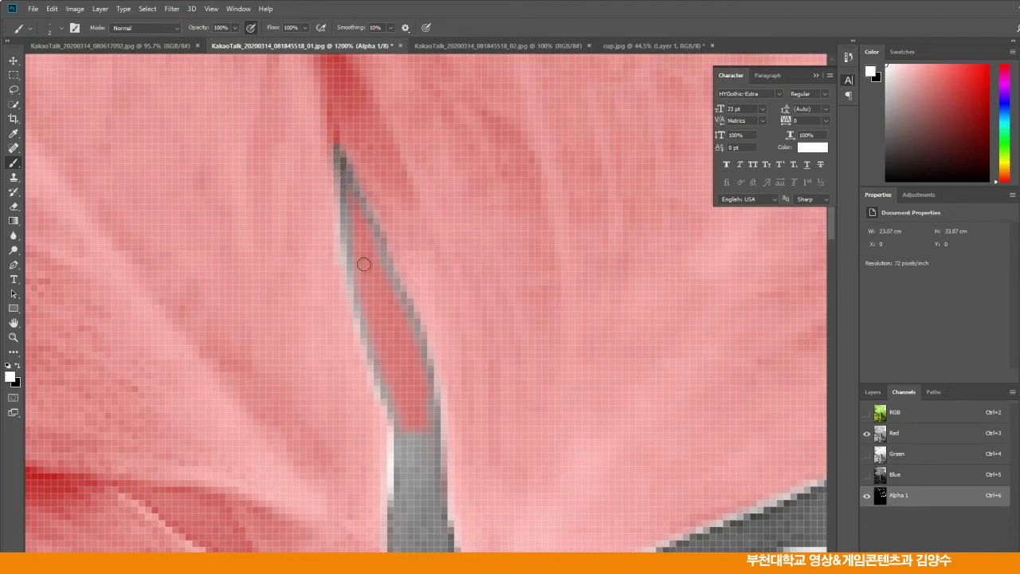
{"action": "mouse_move", "coordinate": [351, 199]}
{"action": "left_mouse_down"}
{"action": "mouse_move", "coordinate": [367, 292]}
{"action": "mouse_move", "coordinate": [376, 278]}
{"action": "left_mouse_up"}
{"action": "mouse_move", "coordinate": [393, 325]}
{"action": "left_mouse_down"}
{"action": "mouse_move", "coordinate": [386, 318]}
{"action": "mouse_move", "coordinate": [416, 430]}
{"action": "mouse_move", "coordinate": [414, 396]}
{"action": "mouse_move", "coordinate": [430, 441]}
{"action": "mouse_move", "coordinate": [422, 363]}
{"action": "mouse_move", "coordinate": [393, 376]}
{"action": "left_mouse_up"}
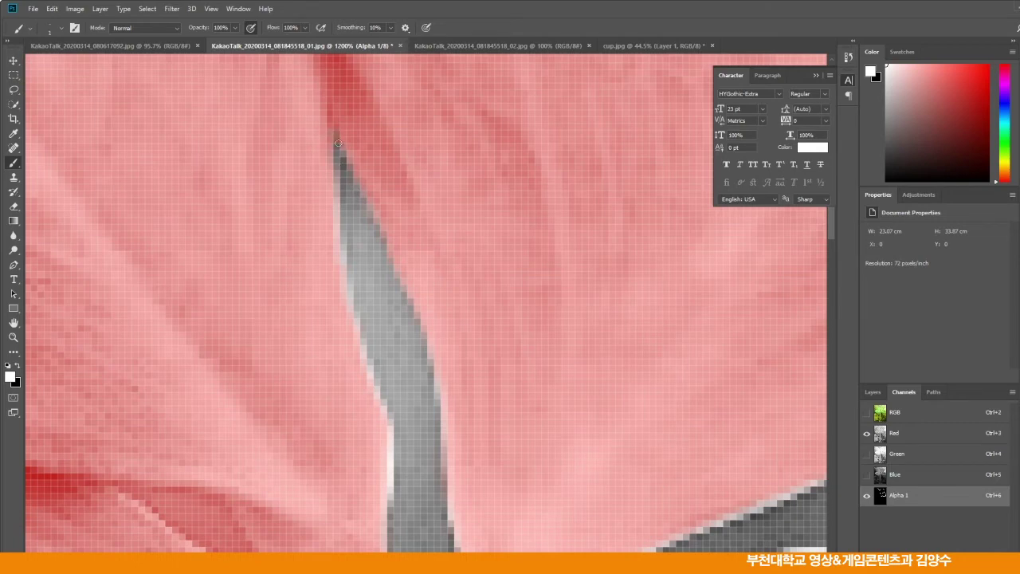
Outline the small triangular gap between the two left leaves near the clover's center in white and fill it
{"action": "left_click_drag", "start_coordinate": [420, 450], "coordinate": [414, 273]}
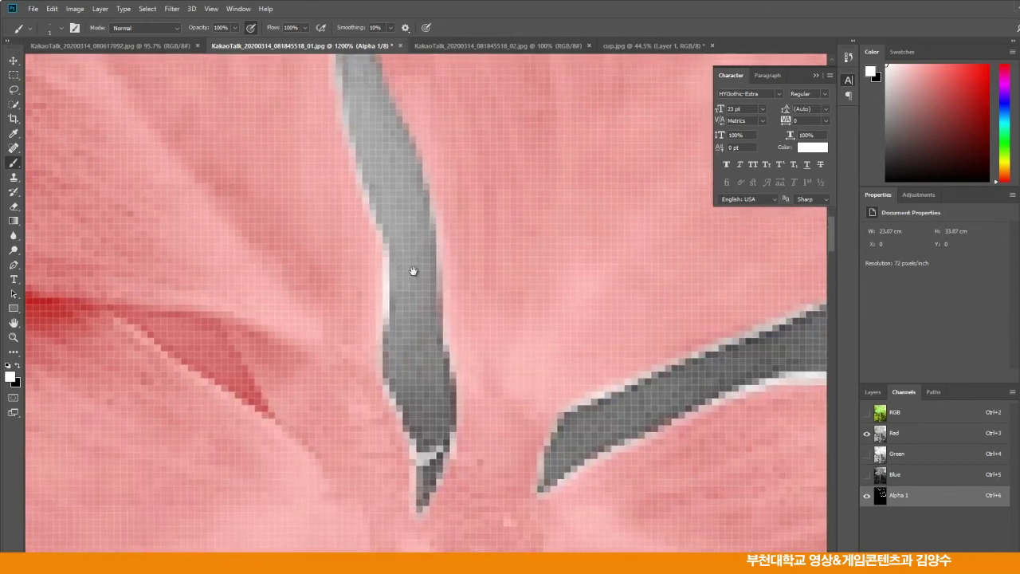
{"action": "scroll", "coordinate": [431, 359], "scroll_direction": "down", "scroll_amount": 3}
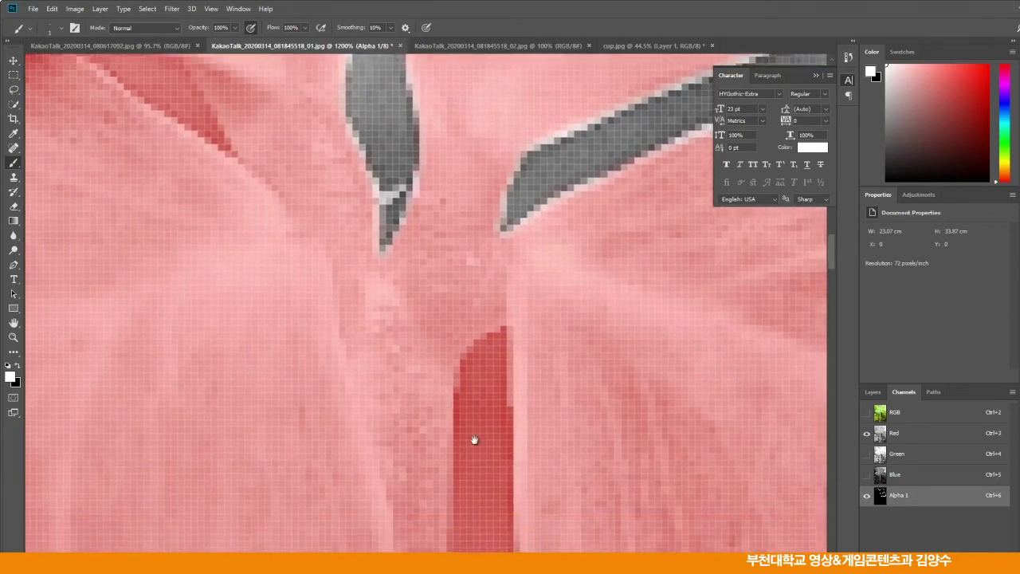
{"action": "scroll", "coordinate": [399, 398], "scroll_direction": "up", "scroll_amount": 5}
{"action": "scroll", "coordinate": [398, 399], "scroll_direction": "left", "scroll_amount": 5}
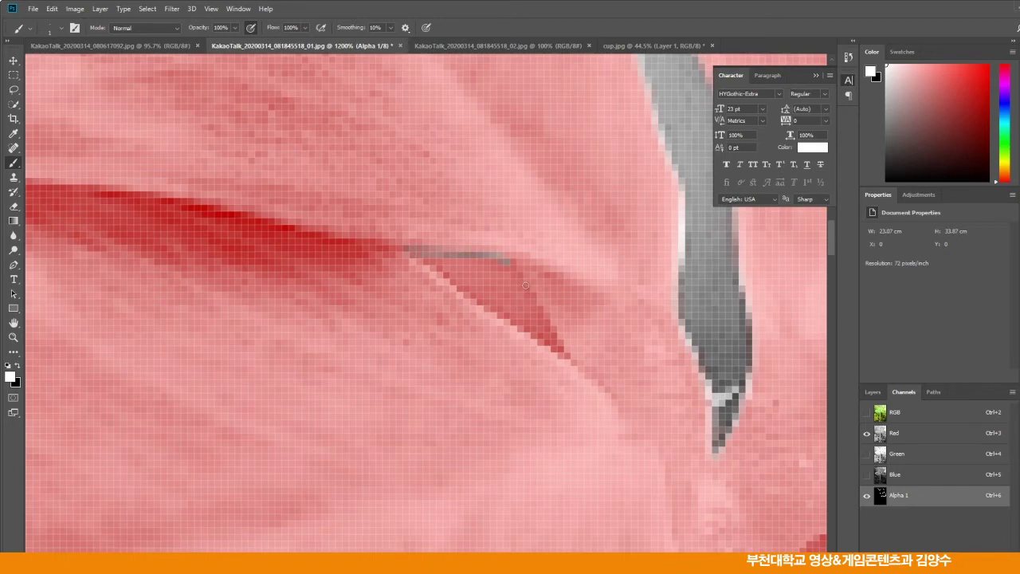
{"action": "left_click", "coordinate": [558, 351], "text": "shift"}
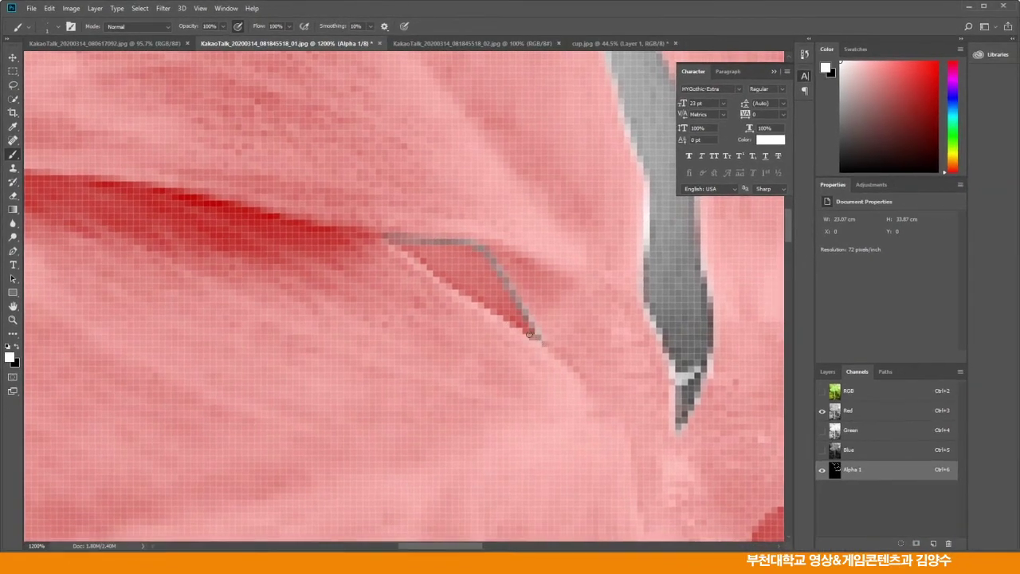
{"action": "left_click", "coordinate": [503, 318], "text": "shift"}
{"action": "left_click", "coordinate": [458, 289], "text": "shift"}
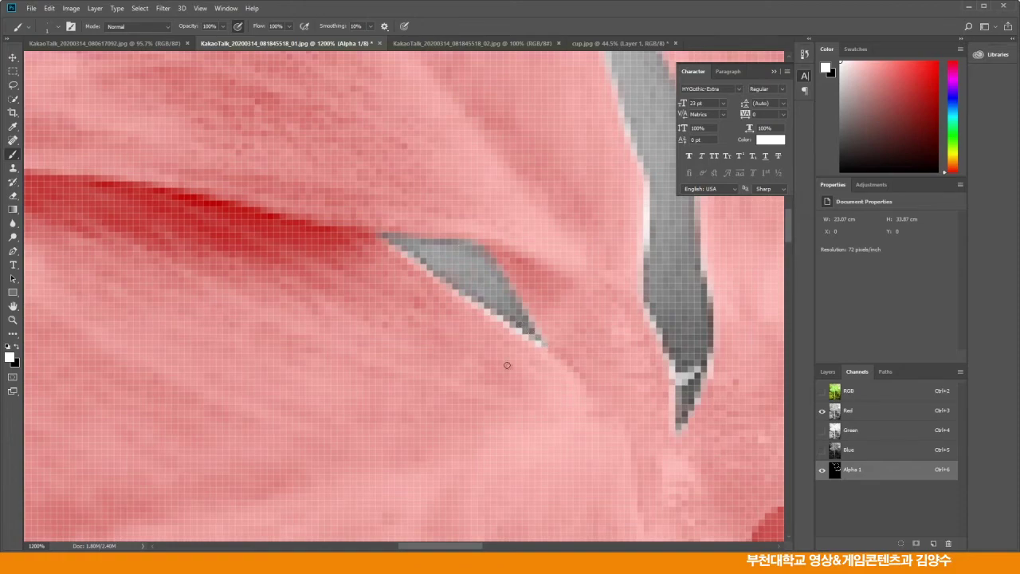
Paint the rounded top end of the vertical gap between the stem and the lower-right leaf white
{"action": "left_click_drag", "start_coordinate": [542, 381], "coordinate": [415, 336]}
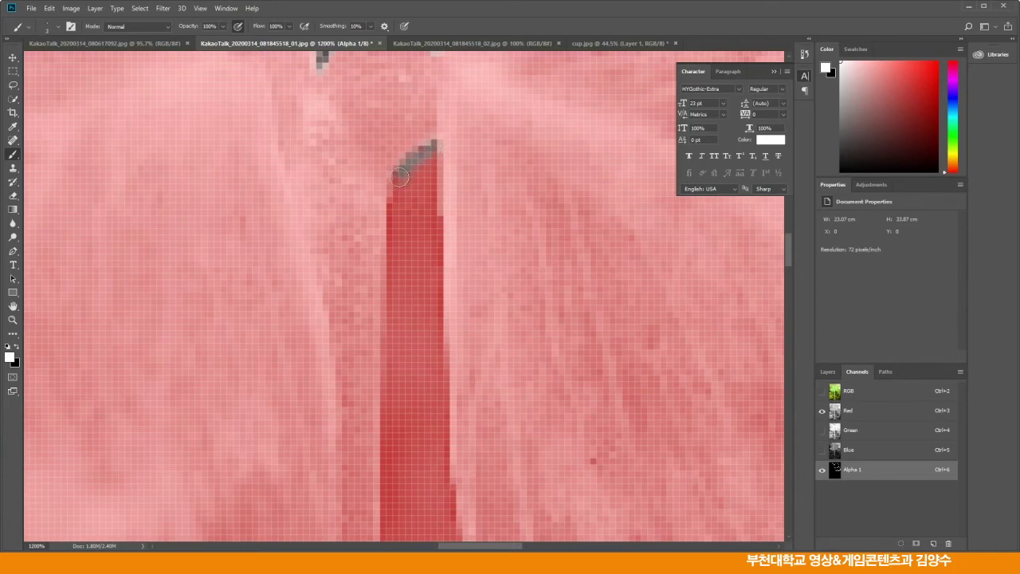
{"action": "left_click_drag", "start_coordinate": [396, 223], "coordinate": [412, 165]}
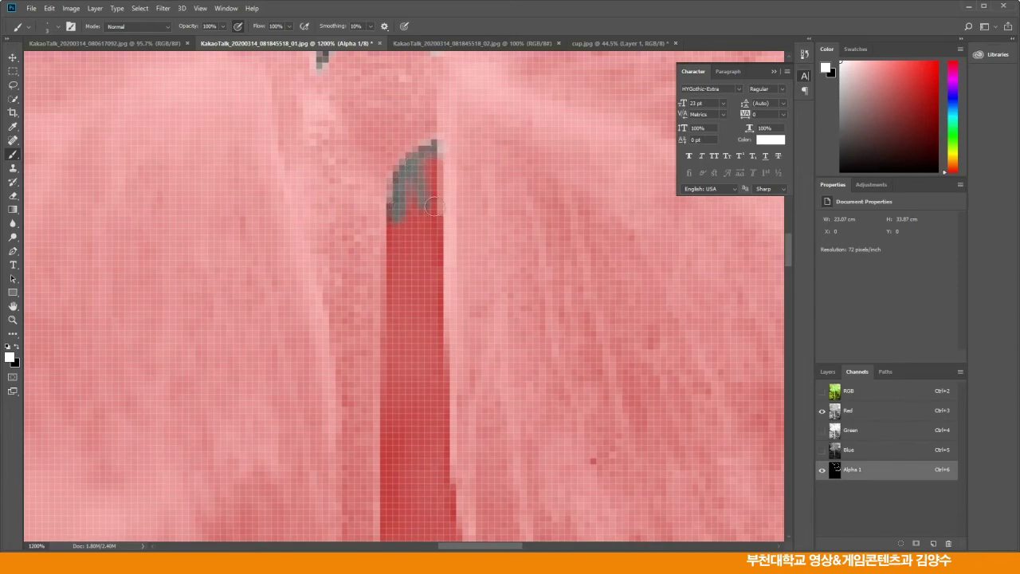
{"action": "left_click_drag", "start_coordinate": [438, 249], "coordinate": [432, 188]}
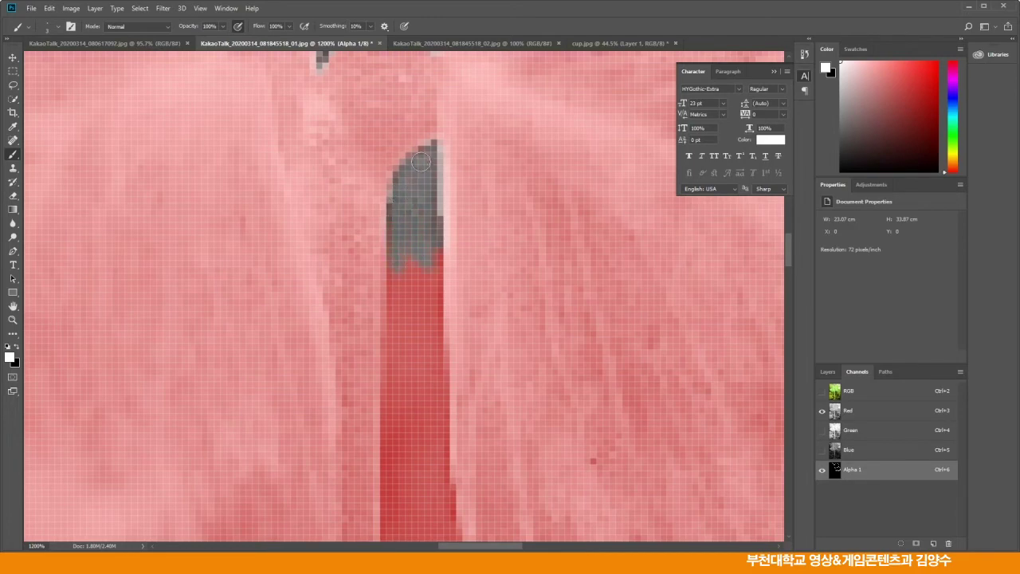
{"action": "left_click_drag", "start_coordinate": [403, 348], "coordinate": [417, 230]}
{"action": "left_click_drag", "start_coordinate": [420, 144], "coordinate": [431, 186]}
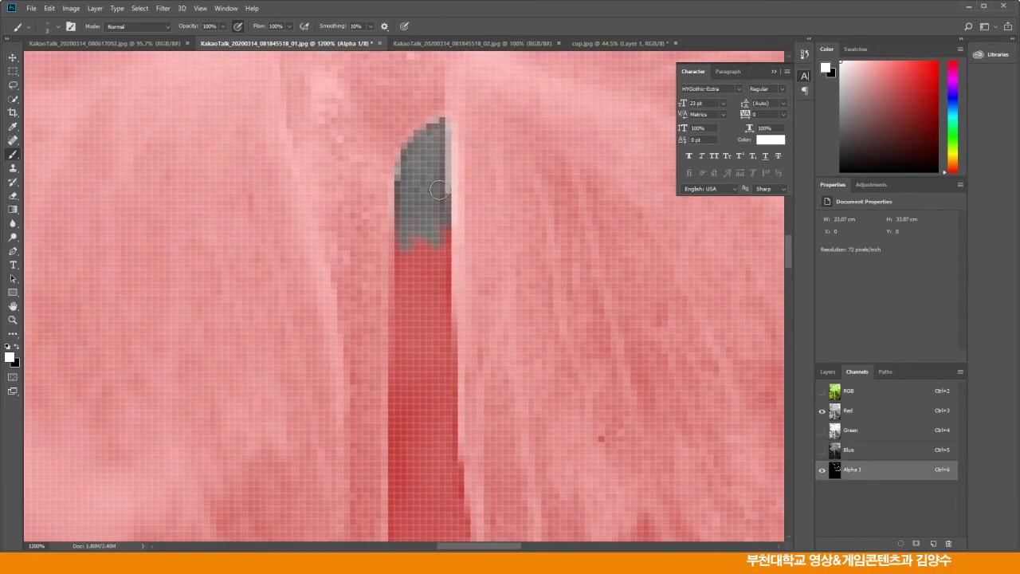
Trace the lower-right leaf's inner edge downward in white and fill the vertical gap across to the stem
{"action": "left_click", "coordinate": [449, 372], "text": "shift"}
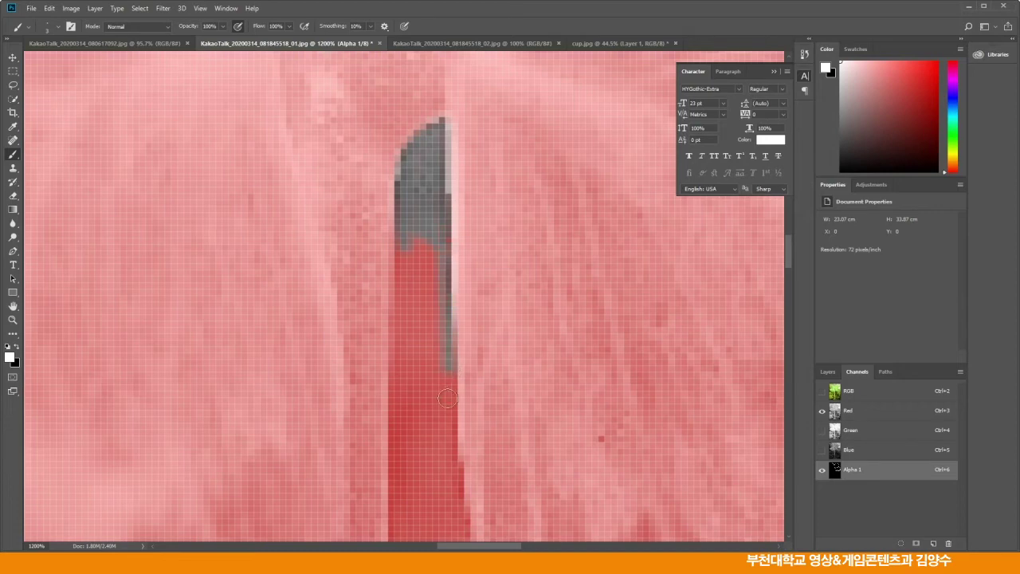
{"action": "left_click_drag", "start_coordinate": [463, 499], "coordinate": [428, 308]}
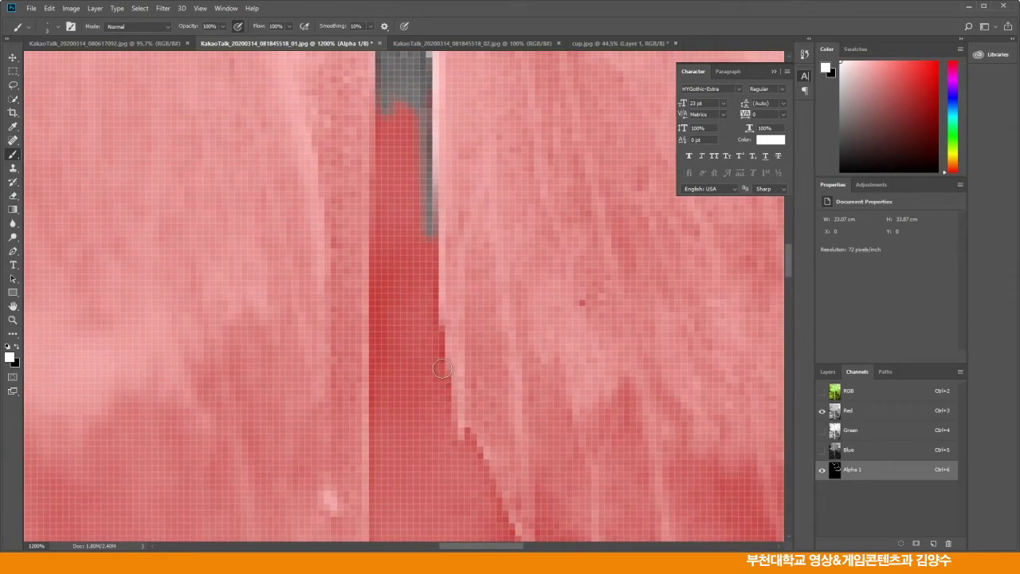
{"action": "left_click", "coordinate": [442, 370], "text": "shift"}
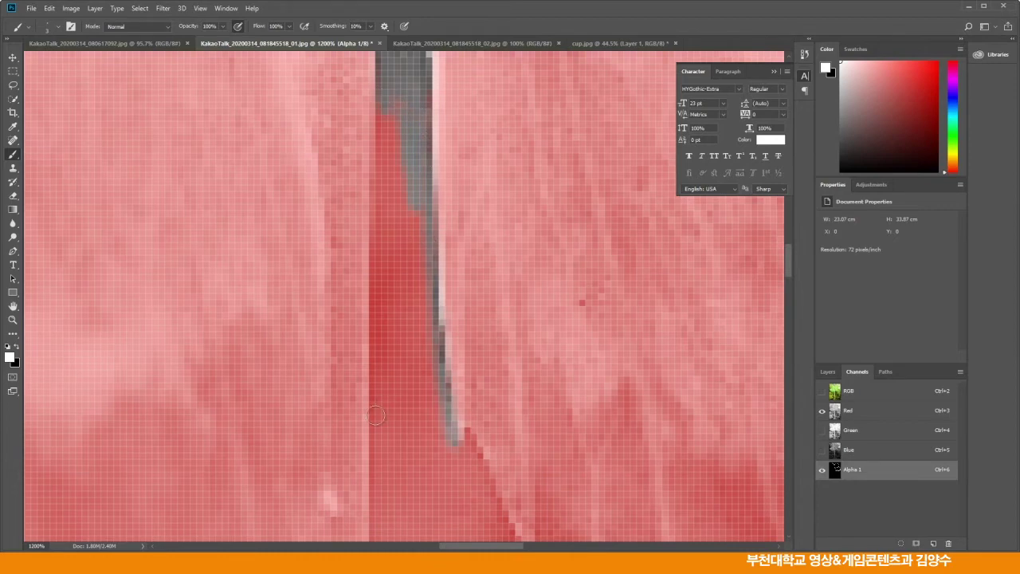
{"action": "left_click_drag", "start_coordinate": [403, 143], "coordinate": [395, 110]}
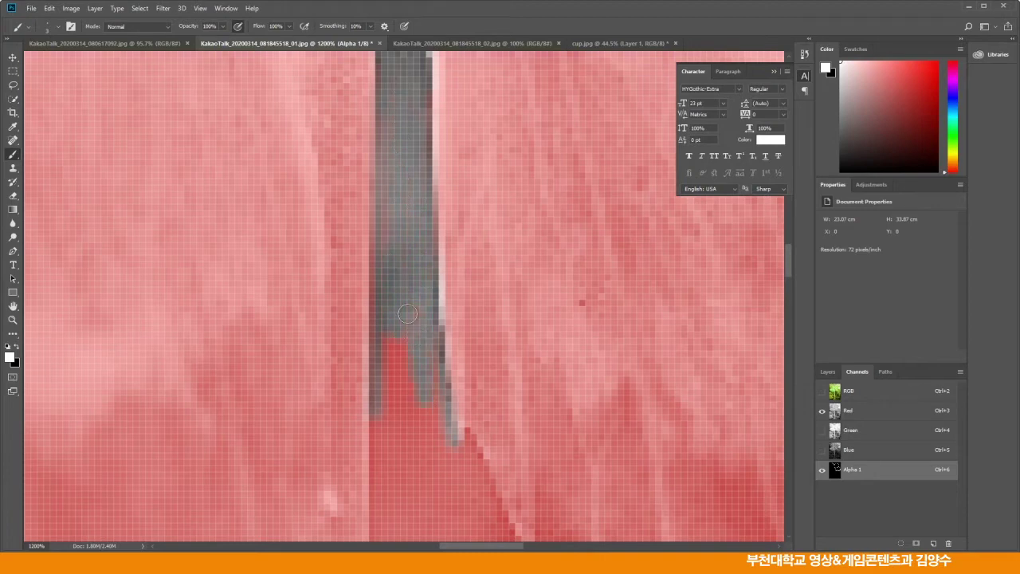
{"action": "left_click_drag", "start_coordinate": [389, 323], "coordinate": [385, 355]}
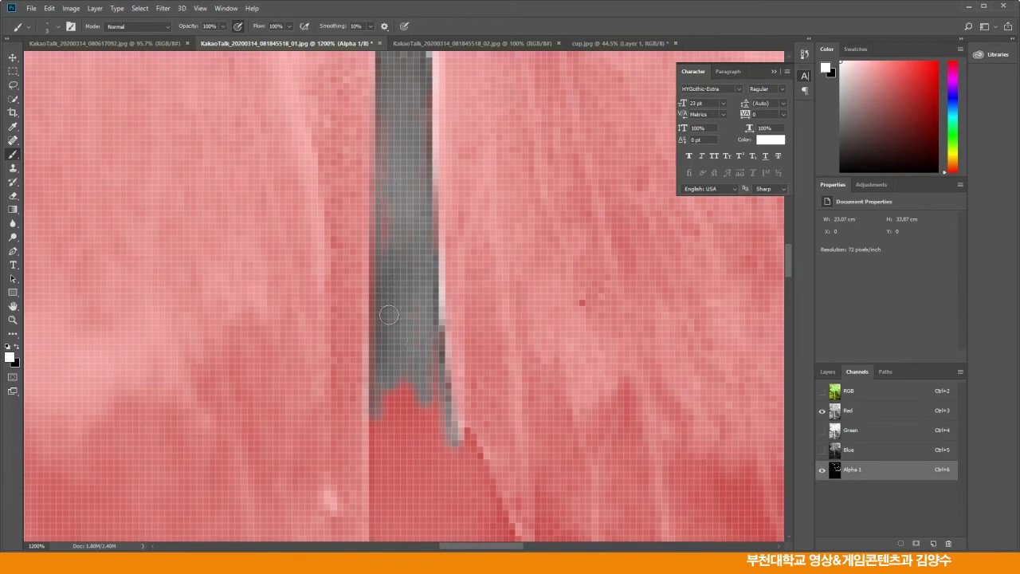
{"action": "left_click_drag", "start_coordinate": [395, 195], "coordinate": [395, 325]}
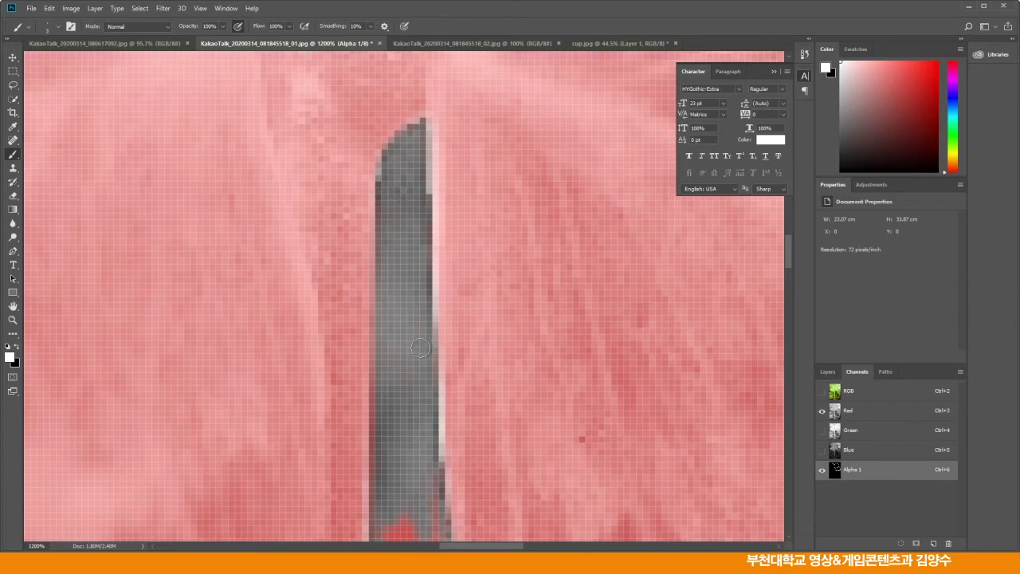
Extend the white fill down to the lower end of the vertical gap between the stem and the lower-right leaf
{"action": "mouse_move", "coordinate": [423, 464]}
{"action": "left_mouse_down"}
{"action": "mouse_move", "coordinate": [428, 199]}
{"action": "mouse_move", "coordinate": [416, 391]}
{"action": "mouse_move", "coordinate": [427, 327]}
{"action": "left_mouse_up"}
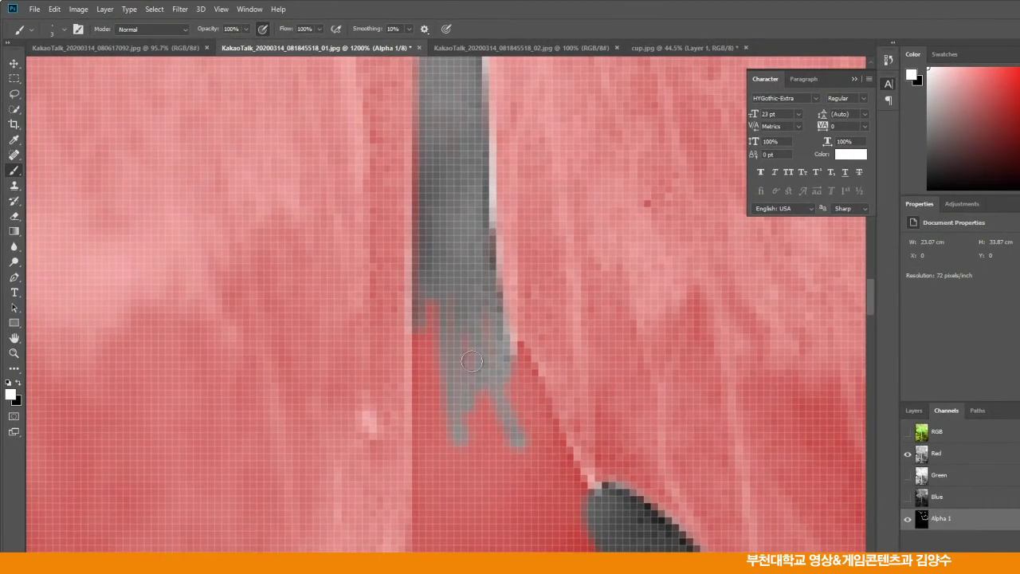
{"action": "left_click_drag", "start_coordinate": [445, 383], "coordinate": [435, 286]}
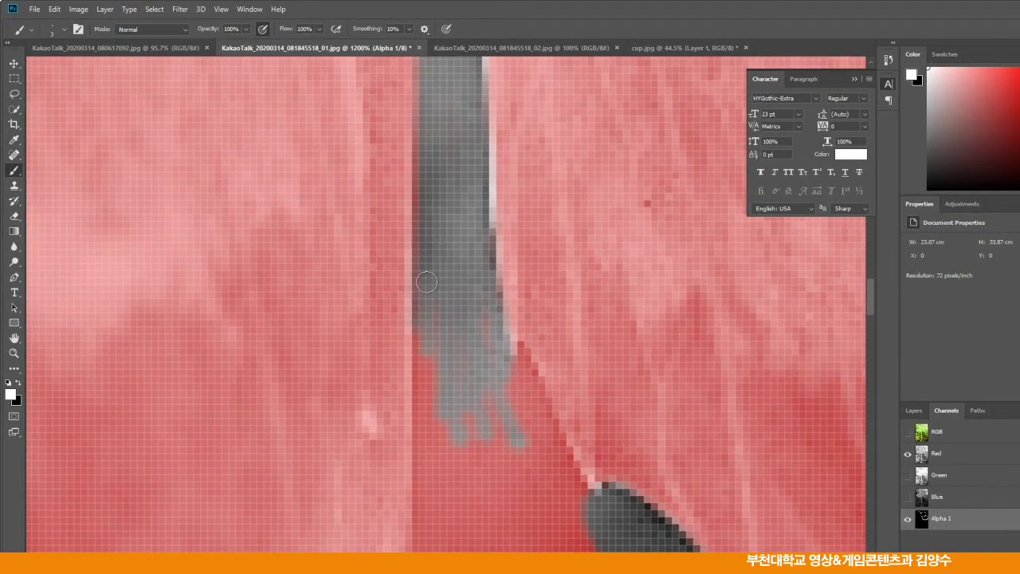
{"action": "left_click_drag", "start_coordinate": [474, 400], "coordinate": [473, 272]}
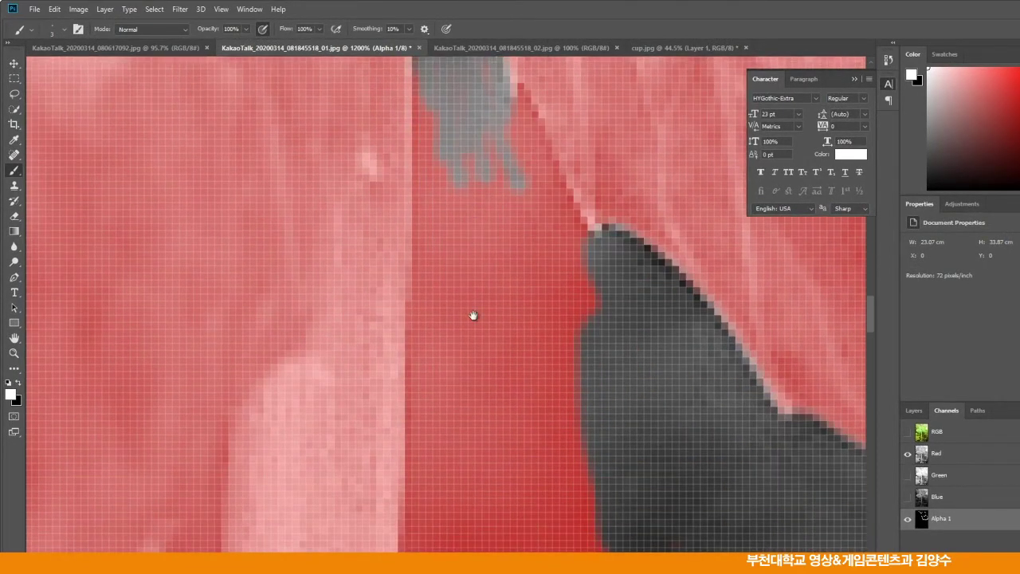
Trace the lower-right leaf's bottom inner corner diagonally in white, joining the gap fill to the area painted below the leaf
{"action": "left_click_drag", "start_coordinate": [474, 314], "coordinate": [446, 478]}
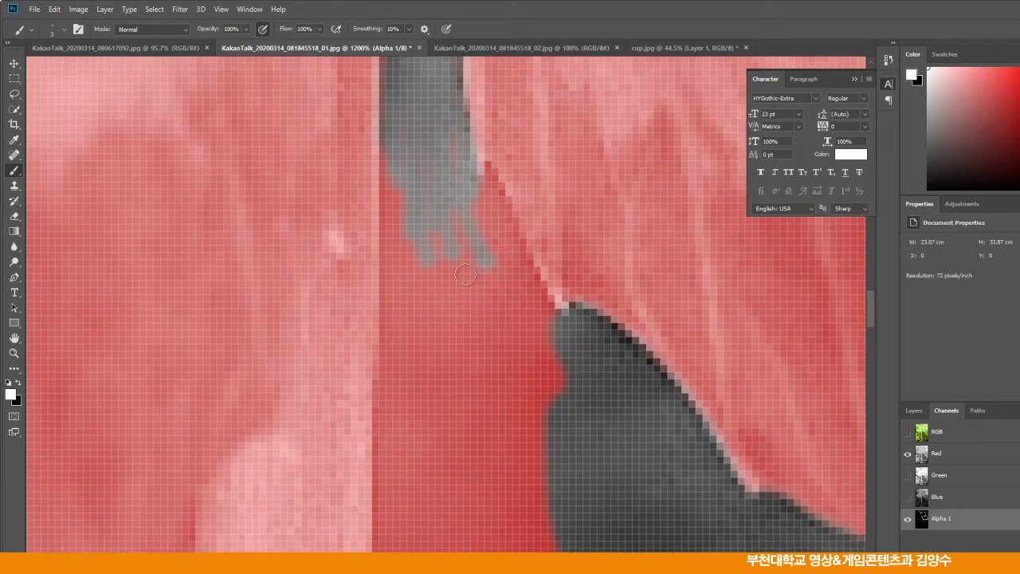
{"action": "left_click_drag", "start_coordinate": [485, 228], "coordinate": [485, 186]}
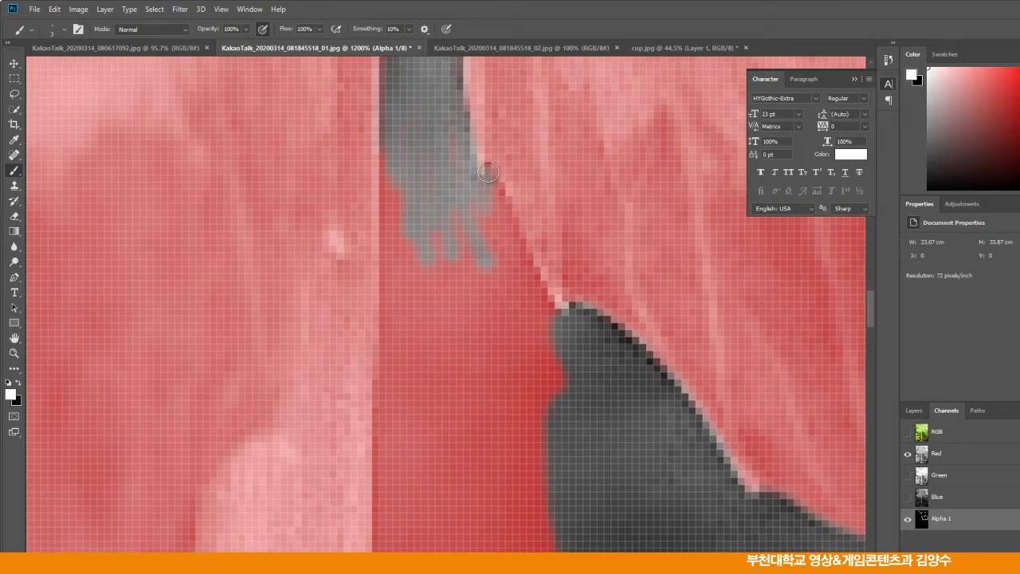
{"action": "left_click_drag", "start_coordinate": [522, 253], "coordinate": [564, 344]}
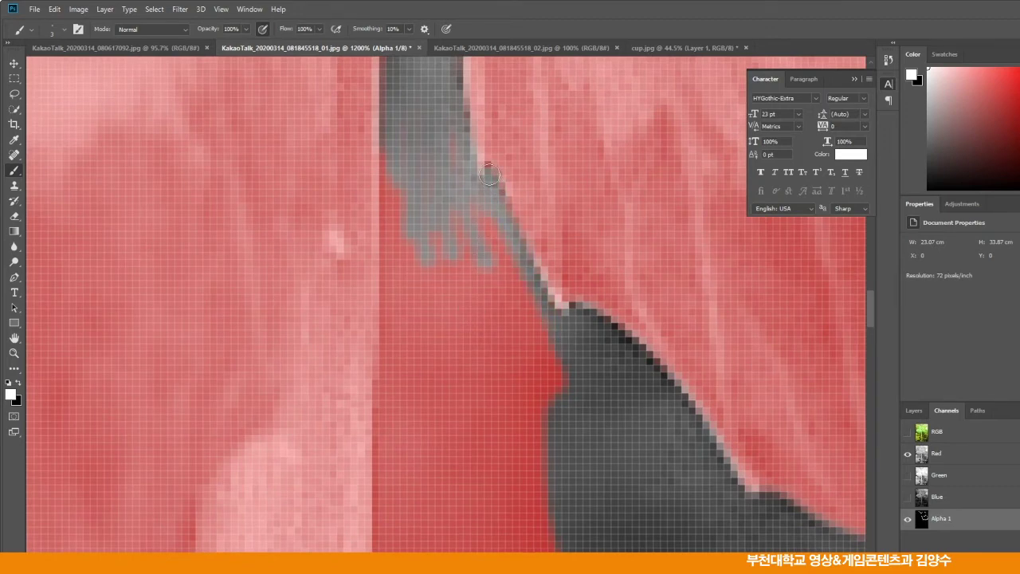
{"action": "mouse_move", "coordinate": [488, 169]}
{"action": "left_mouse_down"}
{"action": "mouse_move", "coordinate": [520, 257]}
{"action": "mouse_move", "coordinate": [488, 239]}
{"action": "mouse_move", "coordinate": [536, 351]}
{"action": "mouse_move", "coordinate": [542, 431]}
{"action": "left_mouse_up"}
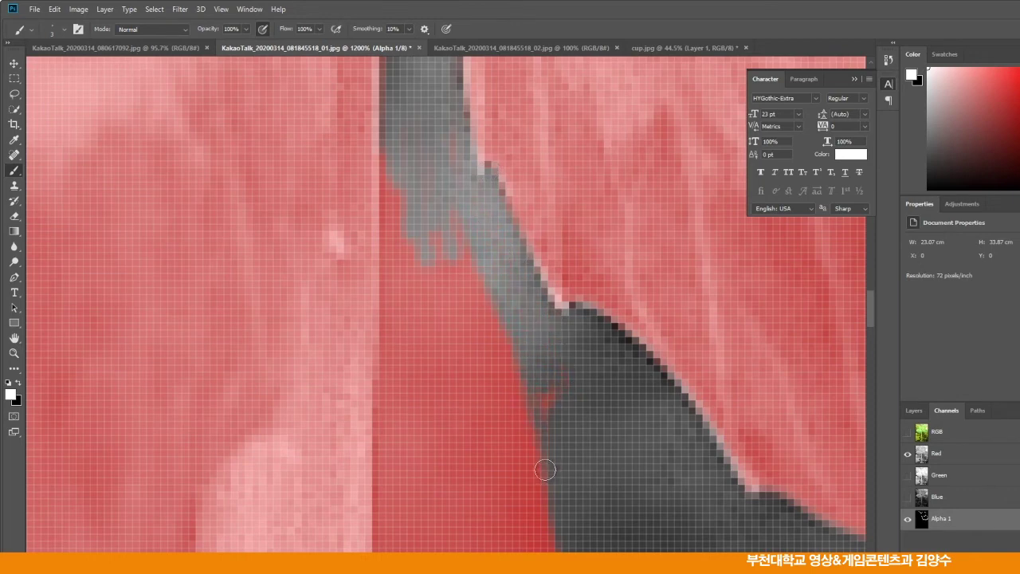
{"action": "mouse_move", "coordinate": [545, 470]}
{"action": "left_mouse_down"}
{"action": "mouse_move", "coordinate": [503, 370]}
{"action": "mouse_move", "coordinate": [519, 364]}
{"action": "mouse_move", "coordinate": [425, 160]}
{"action": "mouse_move", "coordinate": [427, 428]}
{"action": "mouse_move", "coordinate": [496, 342]}
{"action": "left_mouse_up"}
Enlarge the brush to 7 px and broaden the white fill where the gap meets the area below the lower-right leaf
{"action": "key", "text": "bracketright"}
{"action": "key", "text": "bracketright"}
{"action": "key", "text": "bracketright"}
{"action": "key", "text": "bracketright"}
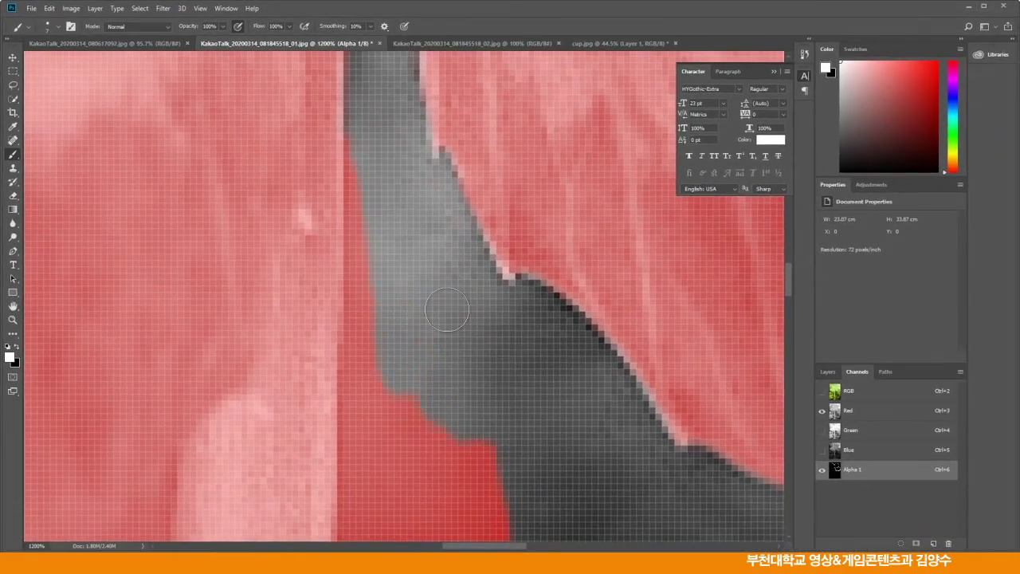
{"action": "mouse_move", "coordinate": [448, 309]}
{"action": "left_mouse_down"}
{"action": "mouse_move", "coordinate": [468, 478]}
{"action": "mouse_move", "coordinate": [483, 155]}
{"action": "left_mouse_up"}
{"action": "mouse_move", "coordinate": [467, 223]}
{"action": "left_mouse_down"}
{"action": "mouse_move", "coordinate": [458, 444]}
{"action": "mouse_move", "coordinate": [444, 160]}
{"action": "mouse_move", "coordinate": [410, 144]}
{"action": "mouse_move", "coordinate": [431, 147]}
{"action": "mouse_move", "coordinate": [409, 271]}
{"action": "mouse_move", "coordinate": [428, 61]}
{"action": "mouse_move", "coordinate": [412, 264]}
{"action": "left_mouse_up"}
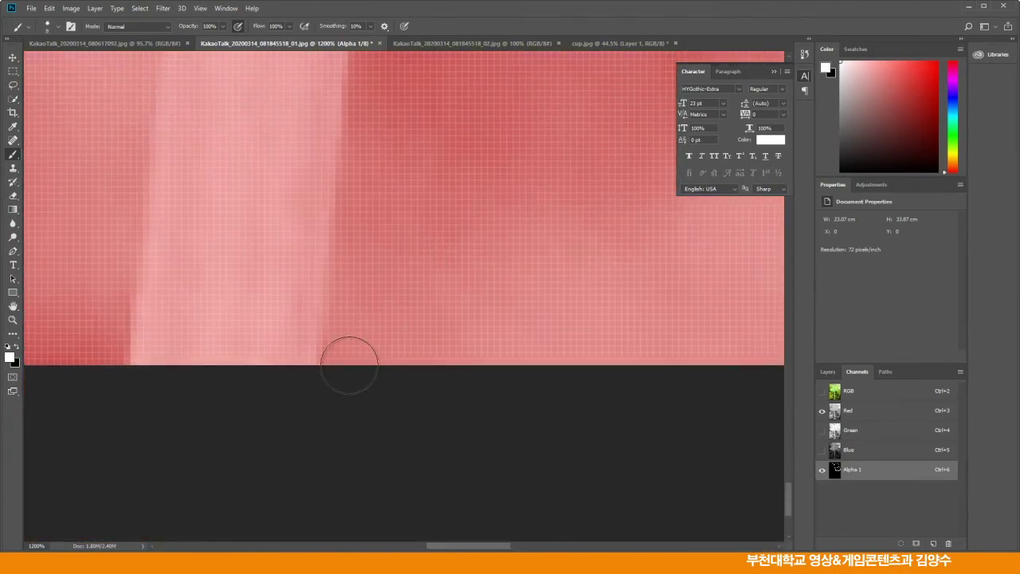
Paint a straight white band up the right edge of the stem's lowest part, starting at the image's bottom border
{"action": "left_click", "coordinate": [342, 360]}
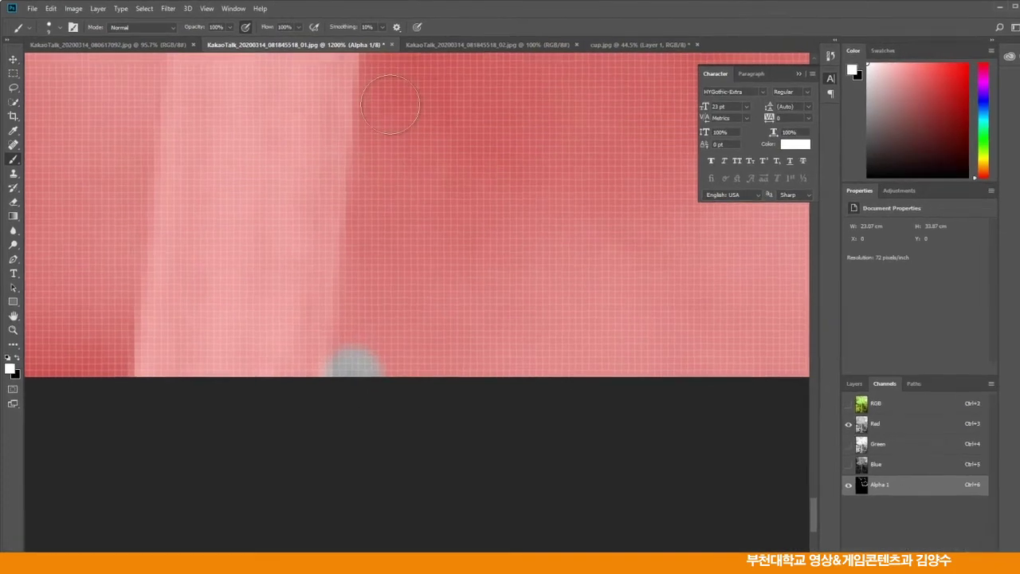
{"action": "left_click", "coordinate": [387, 105], "text": "shift"}
{"action": "left_click_drag", "start_coordinate": [445, 130], "coordinate": [447, 399]}
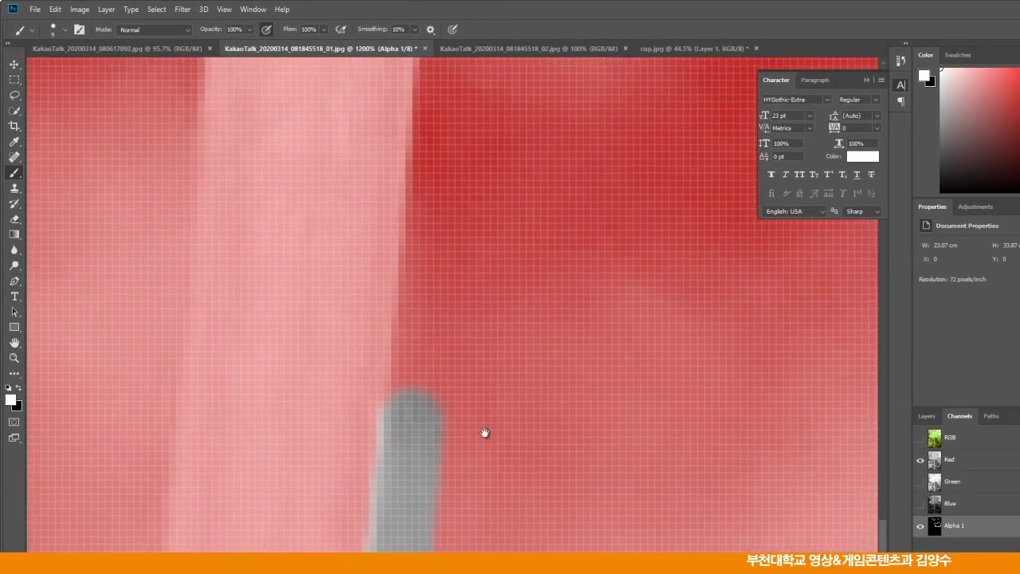
{"action": "key", "text": "ctrl+z"}
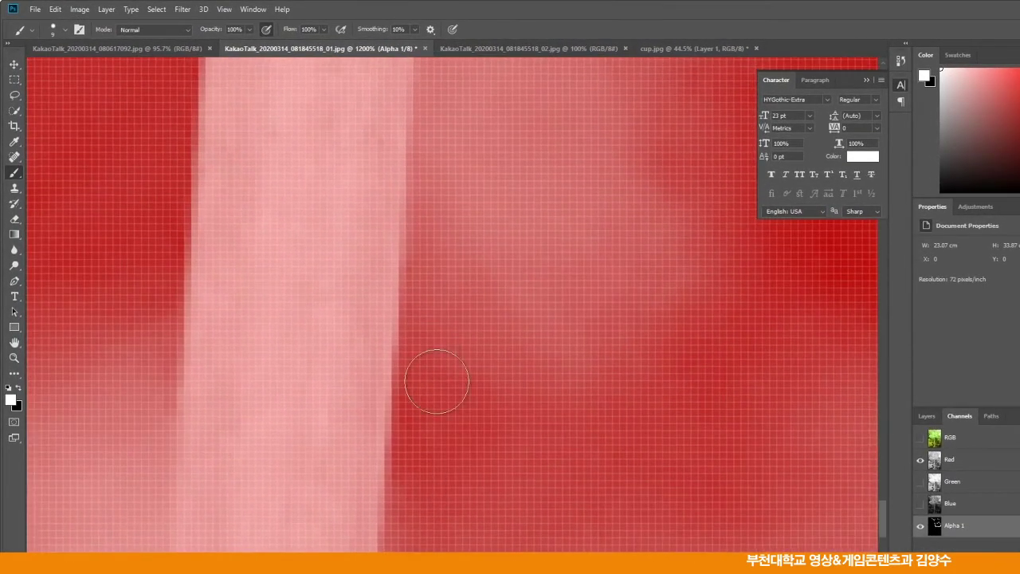
{"action": "left_click", "coordinate": [420, 333], "text": "shift"}
{"action": "left_click", "coordinate": [439, 107], "text": "shift"}
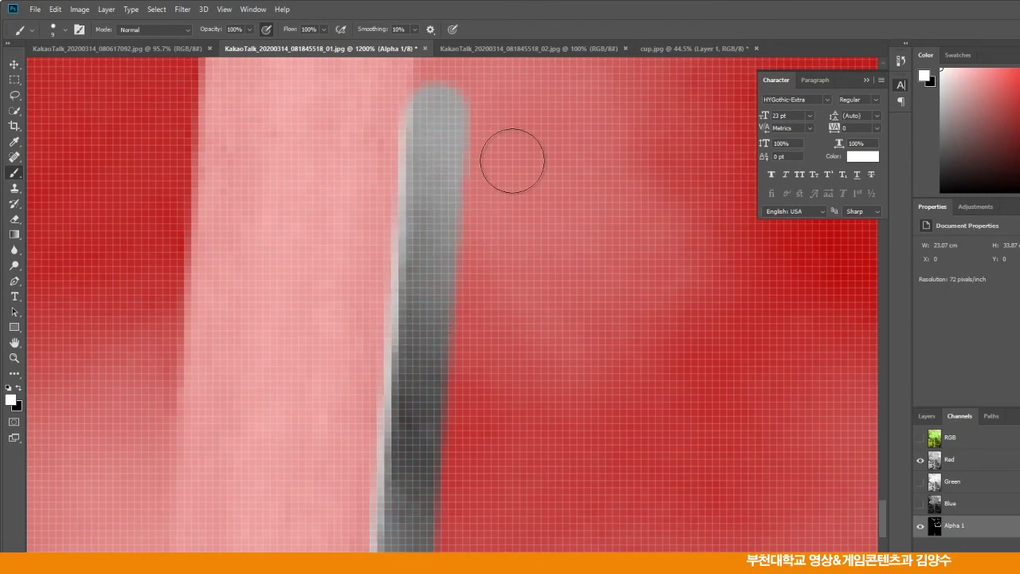
Add the next straight white segment along the stem's lower right edge, connected to the band already painted below it
{"action": "key", "text": "ctrl+z"}
{"action": "scroll", "coordinate": [478, 295], "scroll_direction": "up", "scroll_amount": 1}
{"action": "left_click", "coordinate": [443, 147], "text": "shift"}
{"action": "key", "text": "ctrl+z"}
{"action": "scroll", "coordinate": [479, 295], "scroll_direction": "up", "scroll_amount": 2}
{"action": "left_click", "coordinate": [454, 126]}
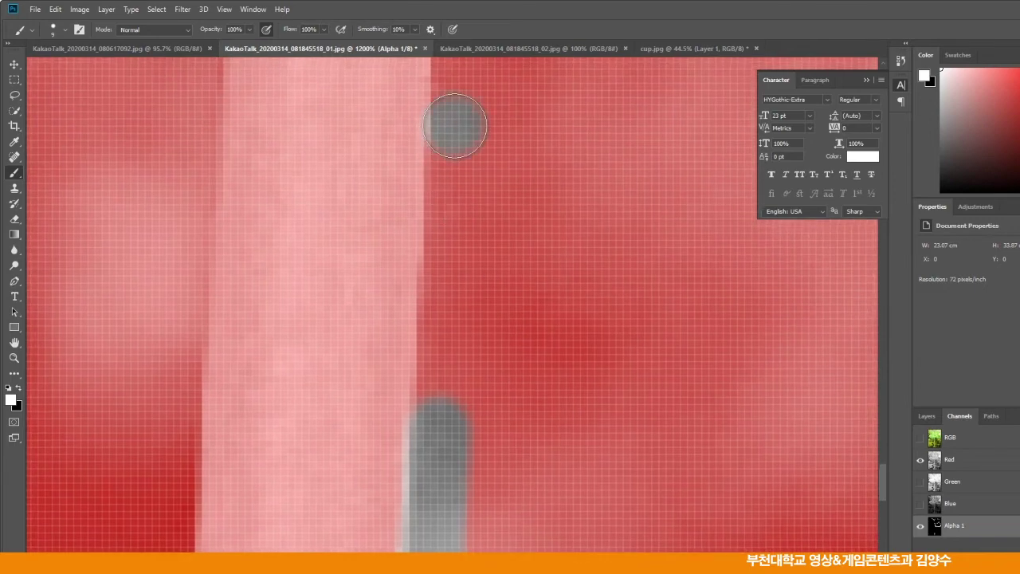
{"action": "left_click", "coordinate": [438, 423], "text": "shift"}
Continue the white band in straight segments up the right edge of the stem's middle part
{"action": "scroll", "coordinate": [485, 426], "scroll_direction": "up", "scroll_amount": 6}
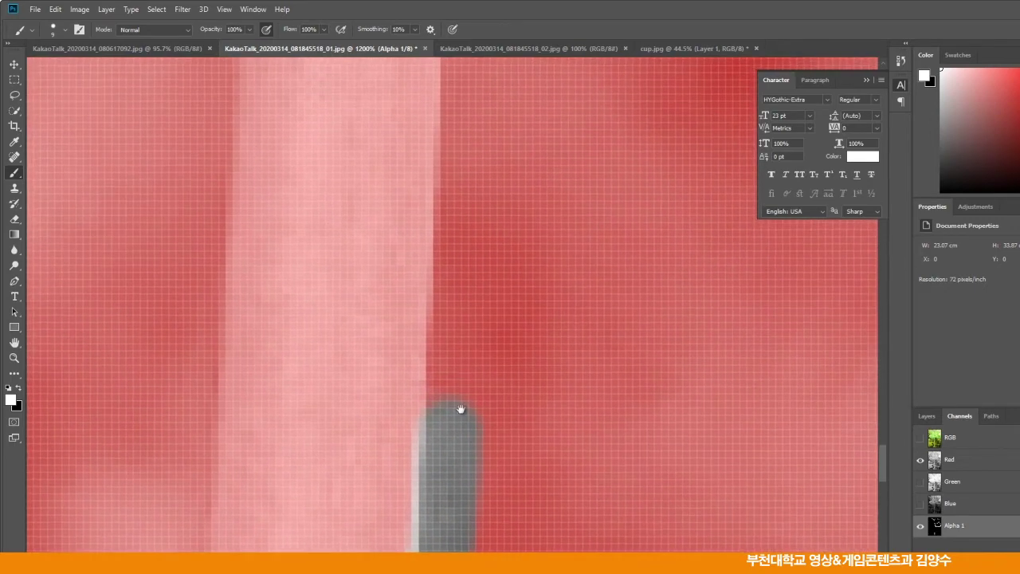
{"action": "scroll", "coordinate": [487, 437], "scroll_direction": "up", "scroll_amount": 4}
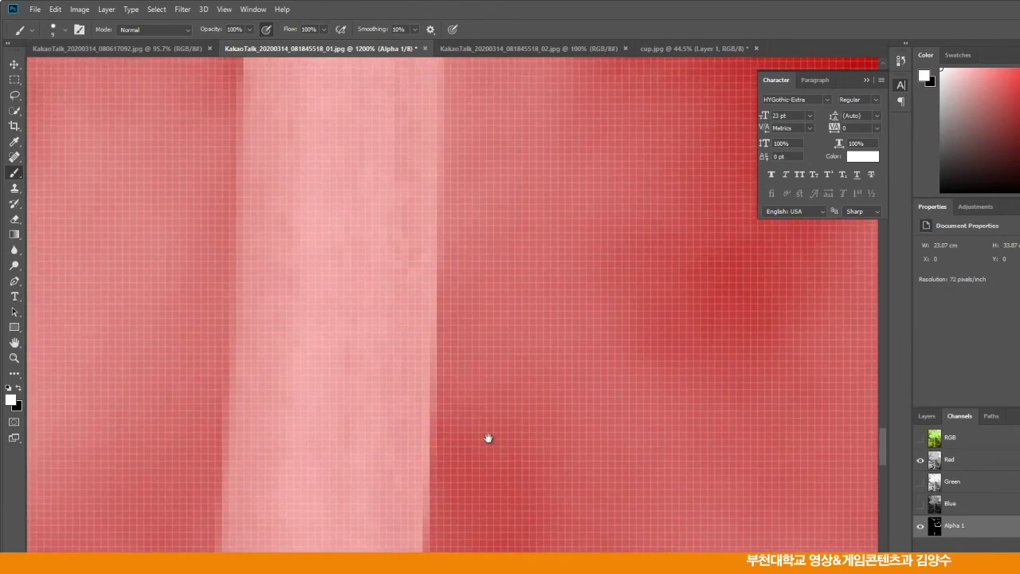
{"action": "left_click", "coordinate": [471, 176], "text": "shift"}
{"action": "scroll", "coordinate": [526, 465], "scroll_direction": "down", "scroll_amount": 5}
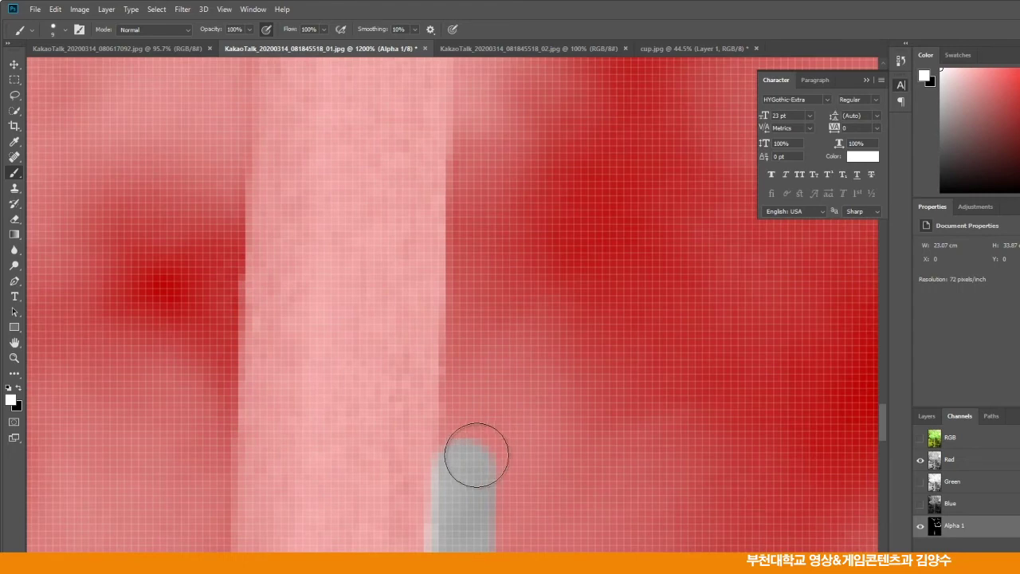
{"action": "left_click", "coordinate": [479, 116], "text": "shift"}
{"action": "scroll", "coordinate": [524, 346], "scroll_direction": "up", "scroll_amount": 5}
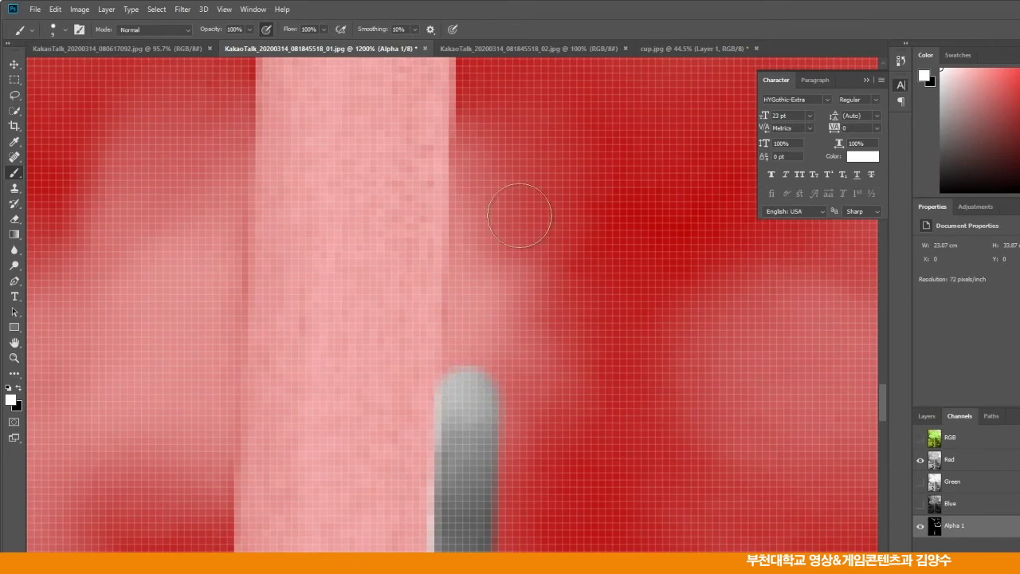
{"action": "scroll", "coordinate": [522, 212], "scroll_direction": "up", "scroll_amount": 6}
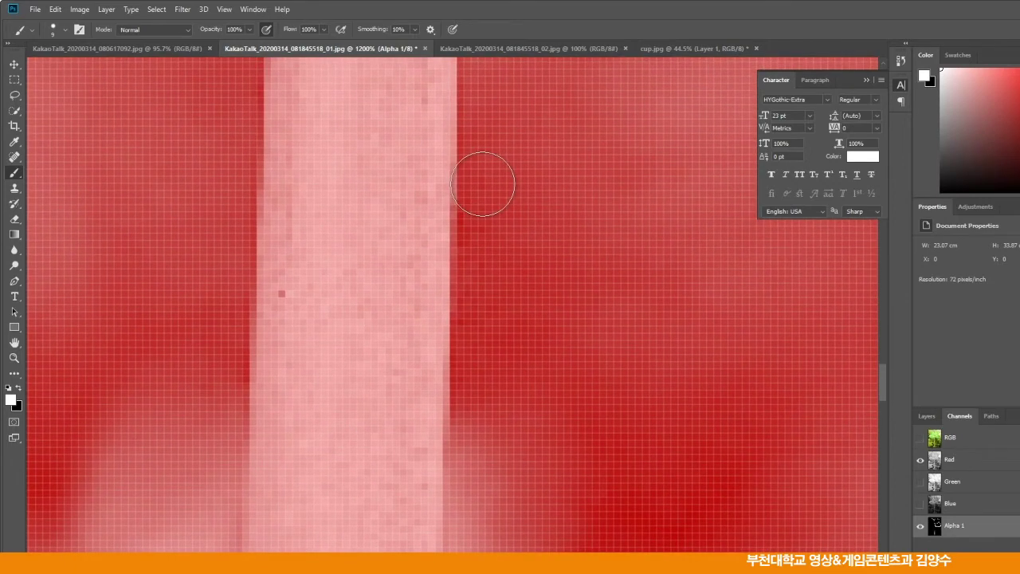
{"action": "left_click", "coordinate": [483, 185], "text": "shift"}
Carry the white band up the stem's upper right edge into the gap beside the lower-right leaf, joining the painted areas
{"action": "scroll", "coordinate": [523, 141], "scroll_direction": "up", "scroll_amount": 5}
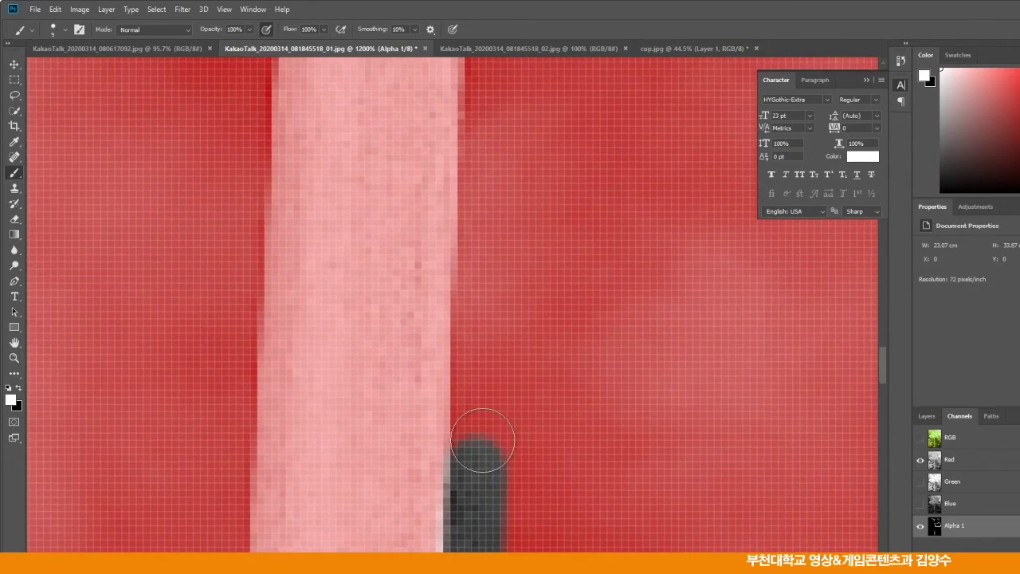
{"action": "left_click_drag", "start_coordinate": [531, 189], "coordinate": [529, 441]}
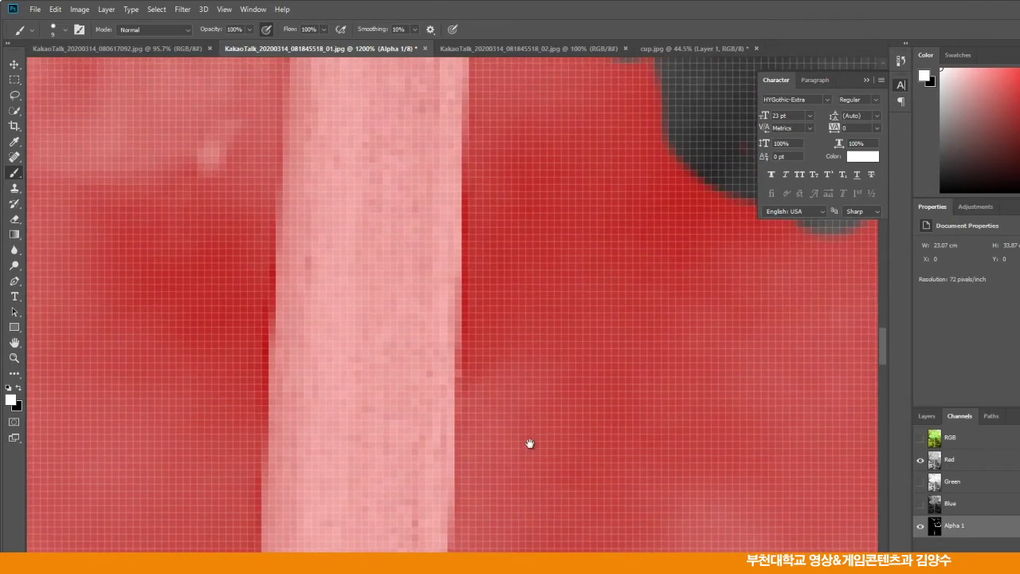
{"action": "left_click", "coordinate": [493, 250], "text": "shift"}
{"action": "mouse_move", "coordinate": [518, 193]}
{"action": "left_mouse_down"}
{"action": "mouse_move", "coordinate": [524, 406]}
{"action": "mouse_move", "coordinate": [497, 483]}
{"action": "left_mouse_up"}
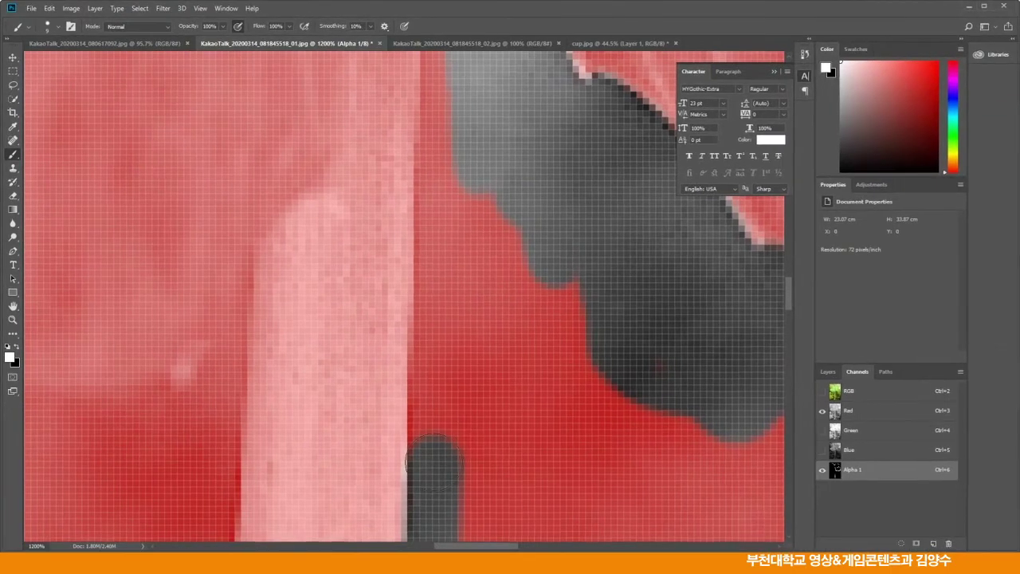
{"action": "left_click", "coordinate": [442, 126], "text": "shift"}
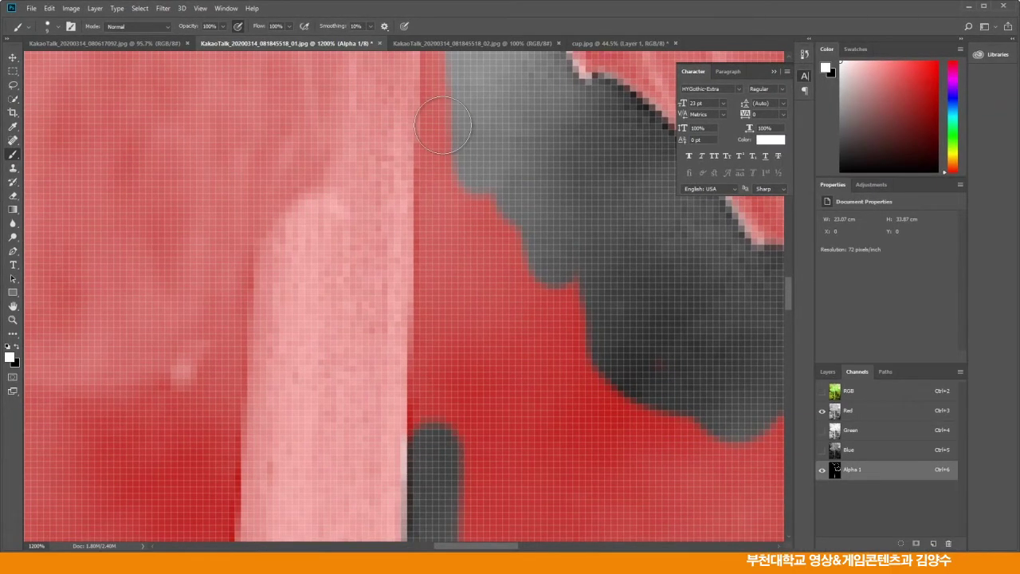
{"action": "left_click_drag", "start_coordinate": [478, 149], "coordinate": [478, 397]}
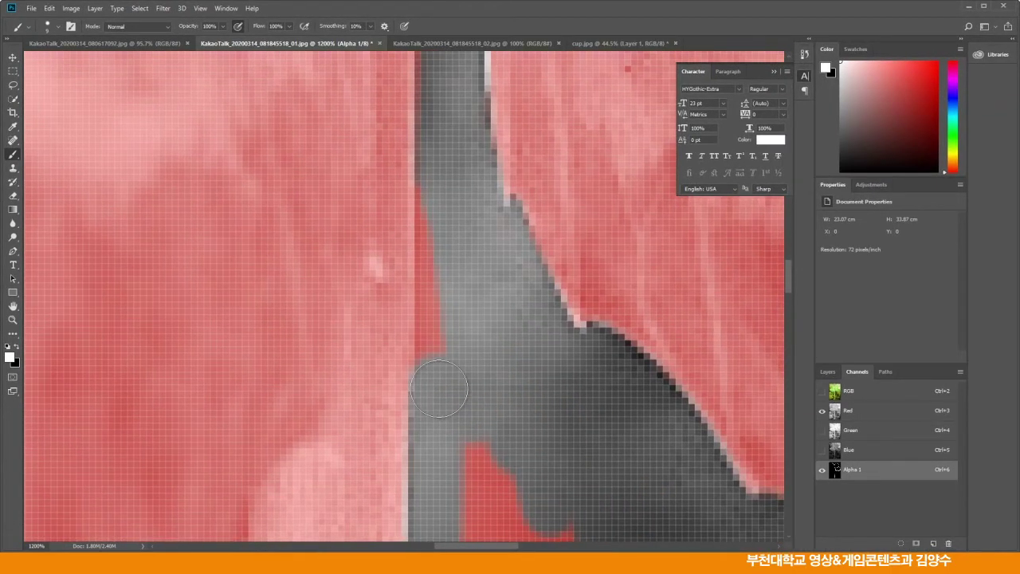
{"action": "left_click", "coordinate": [442, 126], "text": "shift"}
Fill the background between the upper stem's right edge and the area painted under the lower-right leaf with white
{"action": "mouse_move", "coordinate": [490, 346]}
{"action": "left_mouse_down"}
{"action": "mouse_move", "coordinate": [486, 205]}
{"action": "mouse_move", "coordinate": [472, 291]}
{"action": "mouse_move", "coordinate": [597, 365]}
{"action": "mouse_move", "coordinate": [547, 423]}
{"action": "mouse_move", "coordinate": [446, 326]}
{"action": "mouse_move", "coordinate": [468, 485]}
{"action": "mouse_move", "coordinate": [610, 424]}
{"action": "mouse_move", "coordinate": [622, 364]}
{"action": "left_mouse_up"}
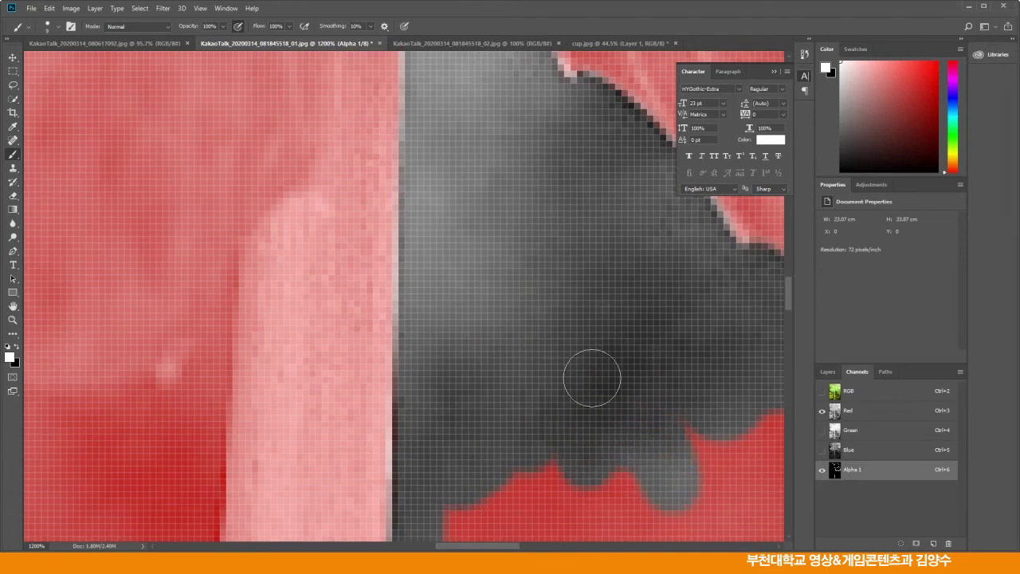
{"action": "mouse_move", "coordinate": [608, 421]}
{"action": "left_mouse_down"}
{"action": "mouse_move", "coordinate": [536, 220]}
{"action": "mouse_move", "coordinate": [413, 287]}
{"action": "mouse_move", "coordinate": [401, 262]}
{"action": "mouse_move", "coordinate": [388, 368]}
{"action": "mouse_move", "coordinate": [455, 322]}
{"action": "mouse_move", "coordinate": [497, 382]}
{"action": "mouse_move", "coordinate": [561, 346]}
{"action": "mouse_move", "coordinate": [540, 275]}
{"action": "mouse_move", "coordinate": [608, 172]}
{"action": "mouse_move", "coordinate": [638, 268]}
{"action": "mouse_move", "coordinate": [638, 354]}
{"action": "mouse_move", "coordinate": [549, 417]}
{"action": "mouse_move", "coordinate": [490, 385]}
{"action": "mouse_move", "coordinate": [432, 479]}
{"action": "mouse_move", "coordinate": [384, 489]}
{"action": "mouse_move", "coordinate": [355, 475]}
{"action": "left_mouse_up"}
{"action": "left_click_drag", "start_coordinate": [454, 470], "coordinate": [423, 203]}
{"action": "mouse_move", "coordinate": [353, 221]}
{"action": "left_mouse_down"}
{"action": "mouse_move", "coordinate": [419, 175]}
{"action": "mouse_move", "coordinate": [479, 193]}
{"action": "mouse_move", "coordinate": [560, 358]}
{"action": "mouse_move", "coordinate": [432, 452]}
{"action": "mouse_move", "coordinate": [384, 326]}
{"action": "mouse_move", "coordinate": [406, 333]}
{"action": "mouse_move", "coordinate": [332, 468]}
{"action": "left_mouse_up"}
{"action": "left_click_drag", "start_coordinate": [409, 458], "coordinate": [353, 300]}
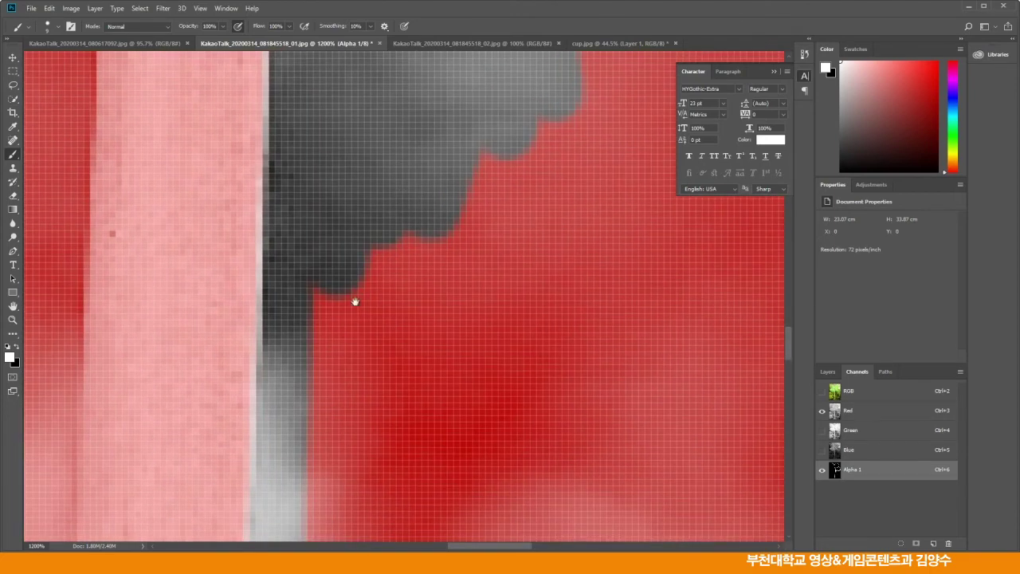
{"action": "mouse_move", "coordinate": [322, 453]}
{"action": "left_mouse_down"}
{"action": "mouse_move", "coordinate": [394, 371]}
{"action": "mouse_move", "coordinate": [530, 167]}
{"action": "mouse_move", "coordinate": [494, 292]}
{"action": "mouse_move", "coordinate": [404, 490]}
{"action": "mouse_move", "coordinate": [348, 425]}
{"action": "mouse_move", "coordinate": [369, 403]}
{"action": "left_mouse_up"}
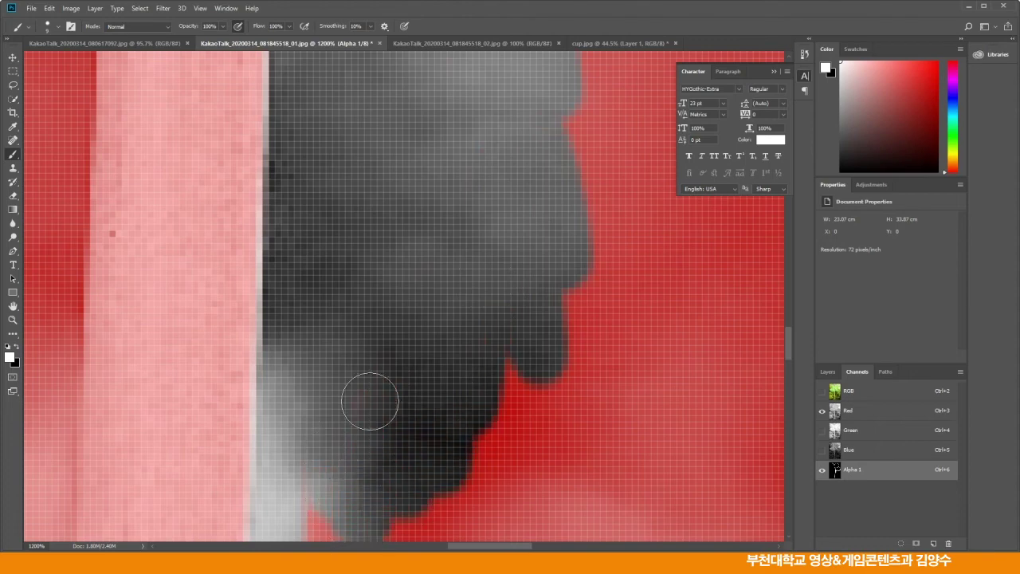
{"action": "left_click_drag", "start_coordinate": [249, 310], "coordinate": [581, 503]}
{"action": "left_click_drag", "start_coordinate": [401, 159], "coordinate": [457, 545]}
{"action": "mouse_move", "coordinate": [469, 80]}
{"action": "left_mouse_down"}
{"action": "mouse_move", "coordinate": [435, 441]}
{"action": "mouse_move", "coordinate": [387, 504]}
{"action": "mouse_move", "coordinate": [351, 449]}
{"action": "mouse_move", "coordinate": [389, 182]}
{"action": "mouse_move", "coordinate": [369, 151]}
{"action": "mouse_move", "coordinate": [417, 244]}
{"action": "mouse_move", "coordinate": [425, 220]}
{"action": "left_mouse_up"}
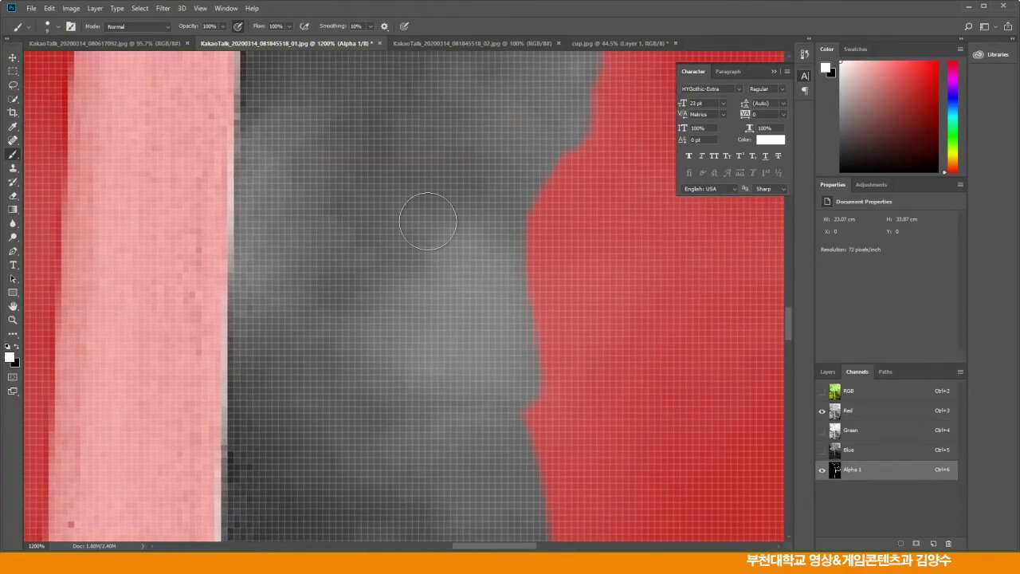
Enlarge the brush up to 80 px and paint all remaining background right of the stem white down to the image's bottom
{"action": "scroll", "coordinate": [428, 225], "scroll_direction": "down", "scroll_amount": 5}
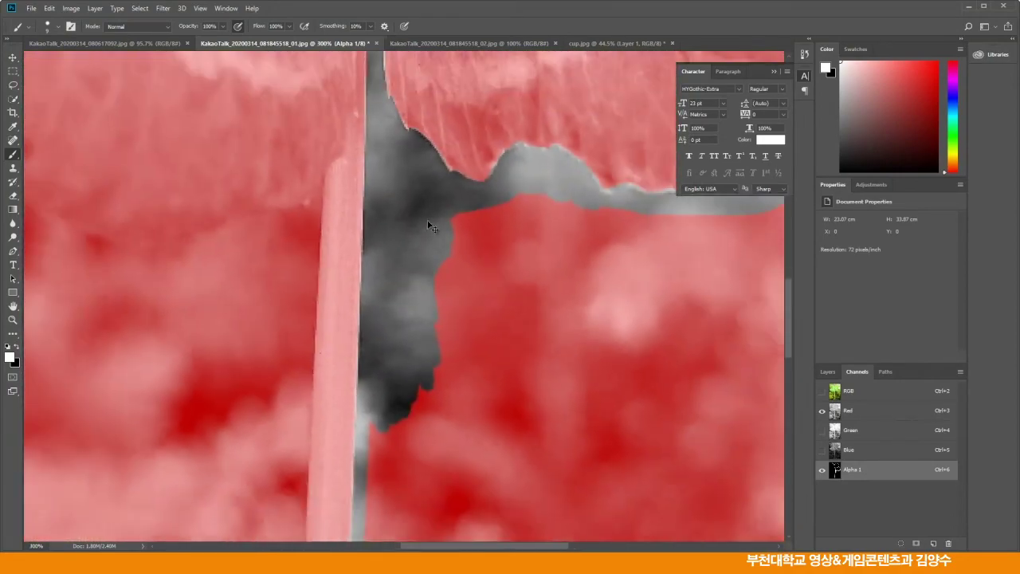
{"action": "scroll", "coordinate": [428, 226], "scroll_direction": "down", "scroll_amount": 1}
{"action": "scroll", "coordinate": [428, 226], "scroll_direction": "down", "scroll_amount": 1}
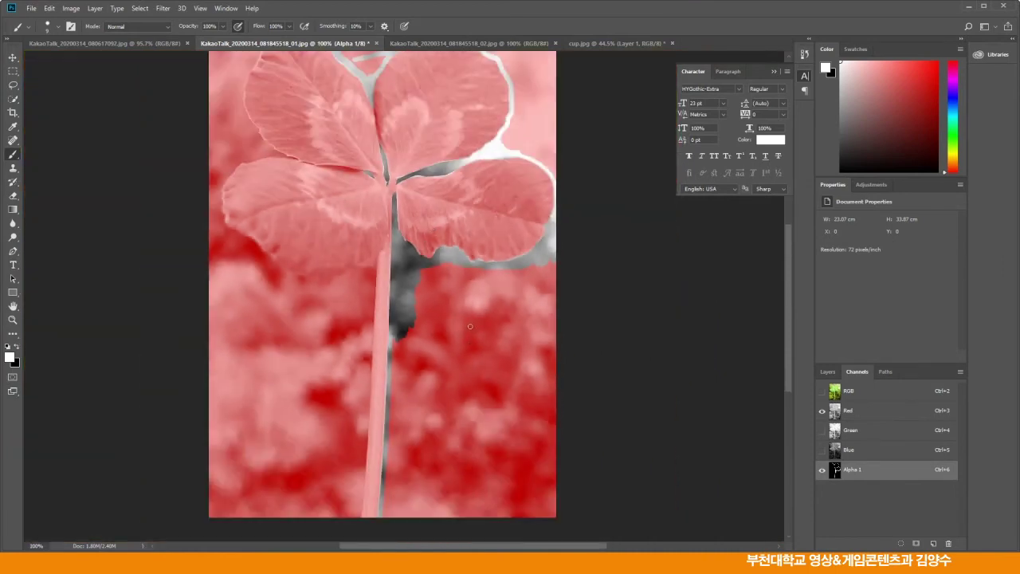
{"action": "mouse_move", "coordinate": [435, 331]}
{"action": "left_mouse_down"}
{"action": "mouse_move", "coordinate": [423, 279]}
{"action": "mouse_move", "coordinate": [439, 268]}
{"action": "mouse_move", "coordinate": [509, 276]}
{"action": "mouse_move", "coordinate": [565, 263]}
{"action": "mouse_move", "coordinate": [508, 290]}
{"action": "mouse_move", "coordinate": [440, 284]}
{"action": "mouse_move", "coordinate": [443, 326]}
{"action": "mouse_move", "coordinate": [459, 330]}
{"action": "mouse_move", "coordinate": [506, 282]}
{"action": "mouse_move", "coordinate": [452, 302]}
{"action": "mouse_move", "coordinate": [470, 317]}
{"action": "mouse_move", "coordinate": [525, 291]}
{"action": "mouse_move", "coordinate": [543, 311]}
{"action": "mouse_move", "coordinate": [554, 290]}
{"action": "mouse_move", "coordinate": [538, 496]}
{"action": "mouse_move", "coordinate": [563, 325]}
{"action": "mouse_move", "coordinate": [554, 530]}
{"action": "mouse_move", "coordinate": [468, 509]}
{"action": "left_mouse_up"}
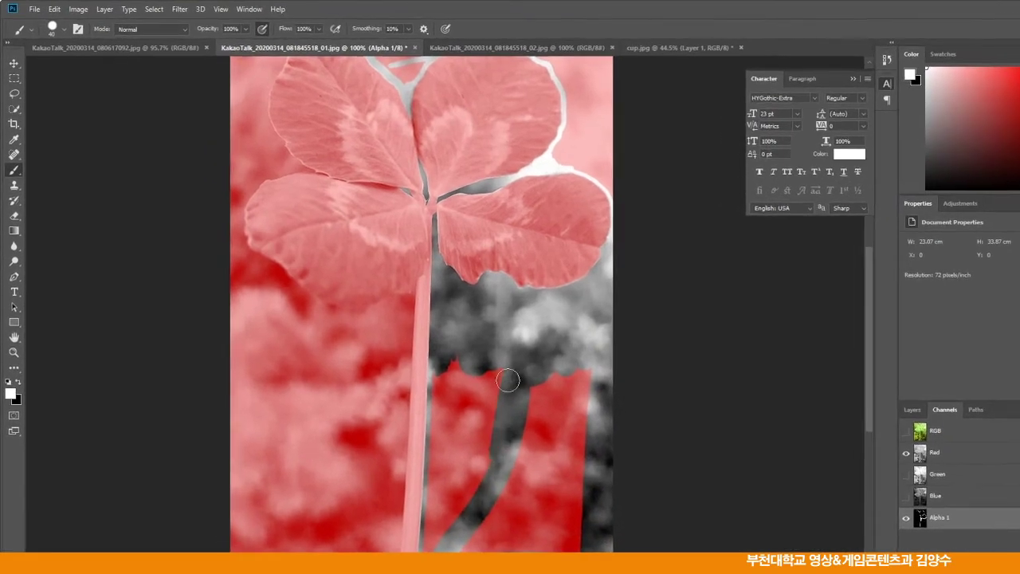
{"action": "mouse_move", "coordinate": [456, 337]}
{"action": "left_mouse_down"}
{"action": "mouse_move", "coordinate": [500, 366]}
{"action": "mouse_move", "coordinate": [510, 400]}
{"action": "left_mouse_up"}
{"action": "mouse_move", "coordinate": [572, 388]}
{"action": "left_mouse_down"}
{"action": "mouse_move", "coordinate": [577, 476]}
{"action": "mouse_move", "coordinate": [518, 510]}
{"action": "mouse_move", "coordinate": [515, 462]}
{"action": "mouse_move", "coordinate": [473, 550]}
{"action": "mouse_move", "coordinate": [578, 529]}
{"action": "mouse_move", "coordinate": [598, 455]}
{"action": "mouse_move", "coordinate": [540, 498]}
{"action": "mouse_move", "coordinate": [561, 546]}
{"action": "mouse_move", "coordinate": [525, 377]}
{"action": "mouse_move", "coordinate": [487, 468]}
{"action": "mouse_move", "coordinate": [485, 359]}
{"action": "mouse_move", "coordinate": [474, 356]}
{"action": "mouse_move", "coordinate": [456, 385]}
{"action": "mouse_move", "coordinate": [455, 375]}
{"action": "mouse_move", "coordinate": [465, 489]}
{"action": "left_mouse_up"}
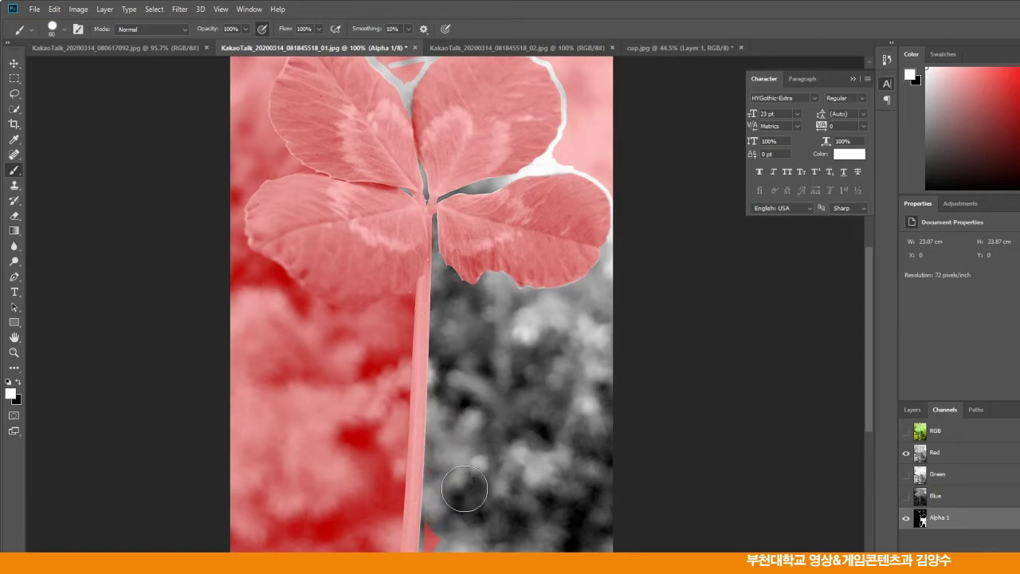
{"action": "scroll", "coordinate": [511, 474], "scroll_direction": "down", "scroll_amount": 5}
{"action": "mouse_move", "coordinate": [480, 390]}
{"action": "left_mouse_down"}
{"action": "mouse_move", "coordinate": [468, 362]}
{"action": "mouse_move", "coordinate": [461, 435]}
{"action": "left_mouse_up"}
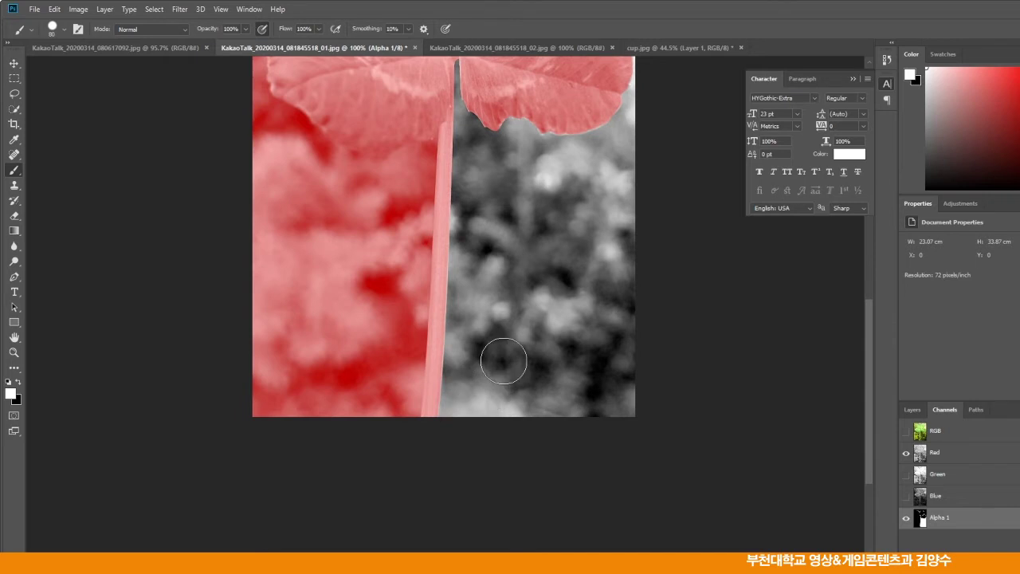
Paint the background right of the upper-right leaf and across the top of the image white with the 80 px brush
{"action": "left_click_drag", "start_coordinate": [553, 330], "coordinate": [571, 462]}
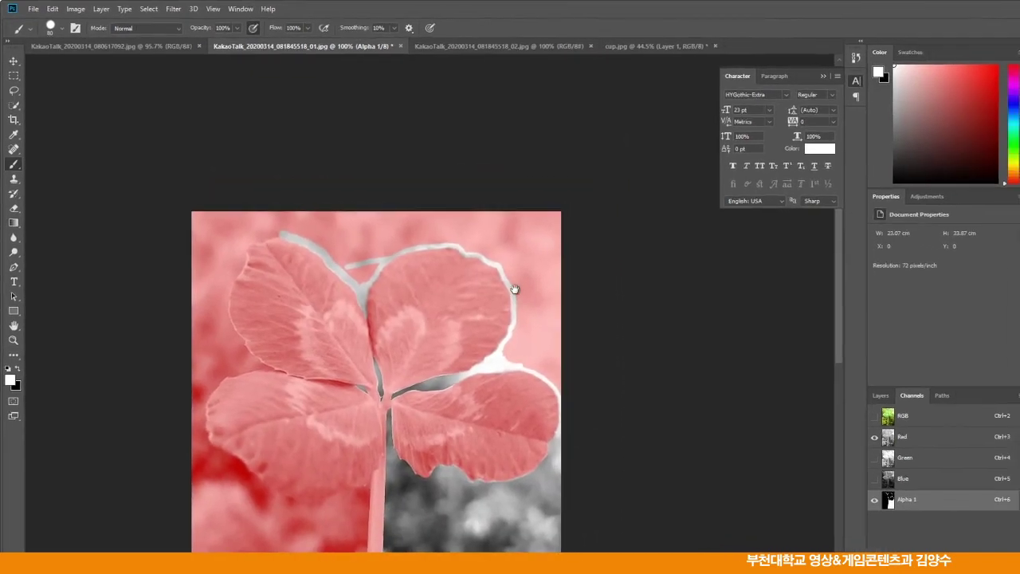
{"action": "left_click_drag", "start_coordinate": [515, 289], "coordinate": [508, 260]}
{"action": "mouse_move", "coordinate": [356, 213]}
{"action": "left_mouse_down"}
{"action": "mouse_move", "coordinate": [438, 198]}
{"action": "mouse_move", "coordinate": [574, 217]}
{"action": "mouse_move", "coordinate": [519, 258]}
{"action": "mouse_move", "coordinate": [526, 323]}
{"action": "mouse_move", "coordinate": [541, 343]}
{"action": "left_mouse_up"}
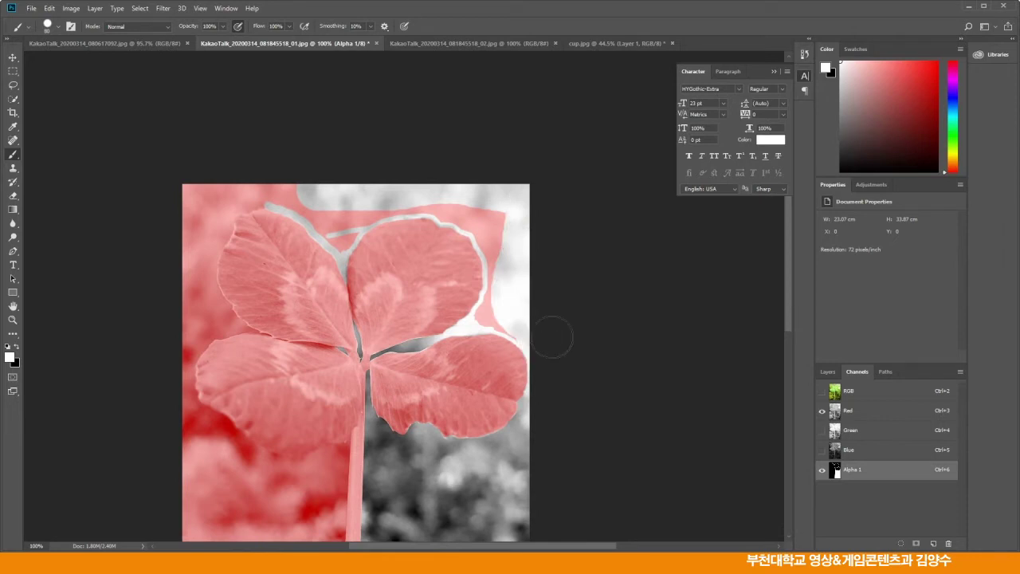
{"action": "mouse_move", "coordinate": [510, 299]}
{"action": "left_mouse_down"}
{"action": "mouse_move", "coordinate": [499, 305]}
{"action": "mouse_move", "coordinate": [532, 327]}
{"action": "mouse_move", "coordinate": [489, 218]}
{"action": "left_mouse_up"}
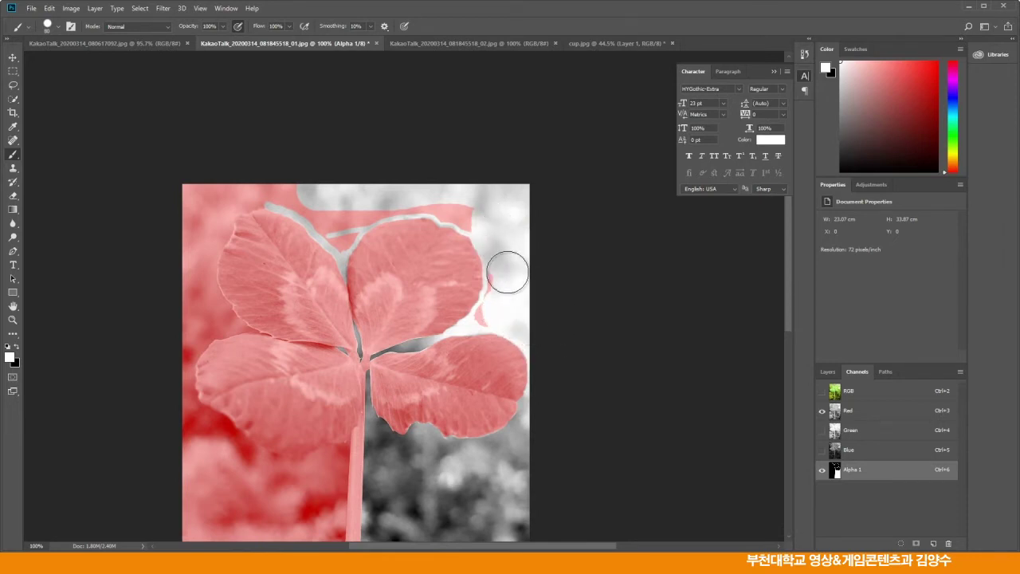
{"action": "mouse_move", "coordinate": [505, 287]}
{"action": "left_mouse_down"}
{"action": "mouse_move", "coordinate": [518, 263]}
{"action": "mouse_move", "coordinate": [490, 215]}
{"action": "mouse_move", "coordinate": [445, 199]}
{"action": "mouse_move", "coordinate": [496, 223]}
{"action": "left_mouse_up"}
{"action": "mouse_move", "coordinate": [364, 205]}
{"action": "left_mouse_down"}
{"action": "mouse_move", "coordinate": [450, 190]}
{"action": "mouse_move", "coordinate": [370, 195]}
{"action": "mouse_move", "coordinate": [350, 201]}
{"action": "mouse_move", "coordinate": [350, 215]}
{"action": "mouse_move", "coordinate": [362, 209]}
{"action": "mouse_move", "coordinate": [358, 191]}
{"action": "mouse_move", "coordinate": [340, 204]}
{"action": "mouse_move", "coordinate": [246, 179]}
{"action": "mouse_move", "coordinate": [184, 184]}
{"action": "mouse_move", "coordinate": [236, 173]}
{"action": "mouse_move", "coordinate": [311, 181]}
{"action": "mouse_move", "coordinate": [289, 185]}
{"action": "mouse_move", "coordinate": [332, 219]}
{"action": "mouse_move", "coordinate": [349, 193]}
{"action": "left_mouse_up"}
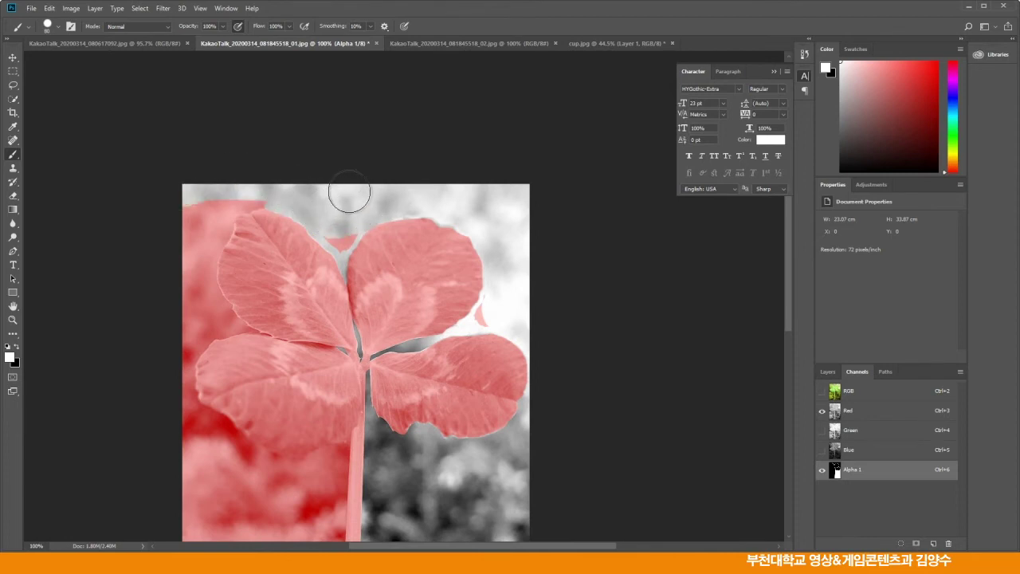
Reduce the brush to 45 px and paint the leftover patches between the two upper leaves and between the two right leaves white
{"action": "key", "text": "bracketleft"}
{"action": "key", "text": "bracketleft"}
{"action": "key", "text": "bracketleft"}
{"action": "key", "text": "bracketleft"}
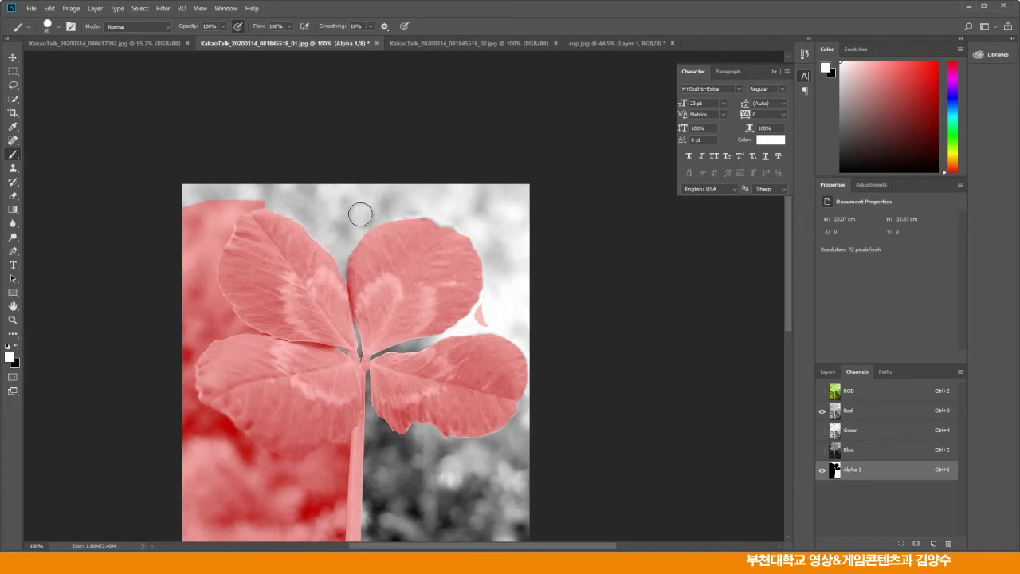
{"action": "left_click_drag", "start_coordinate": [492, 302], "coordinate": [482, 318]}
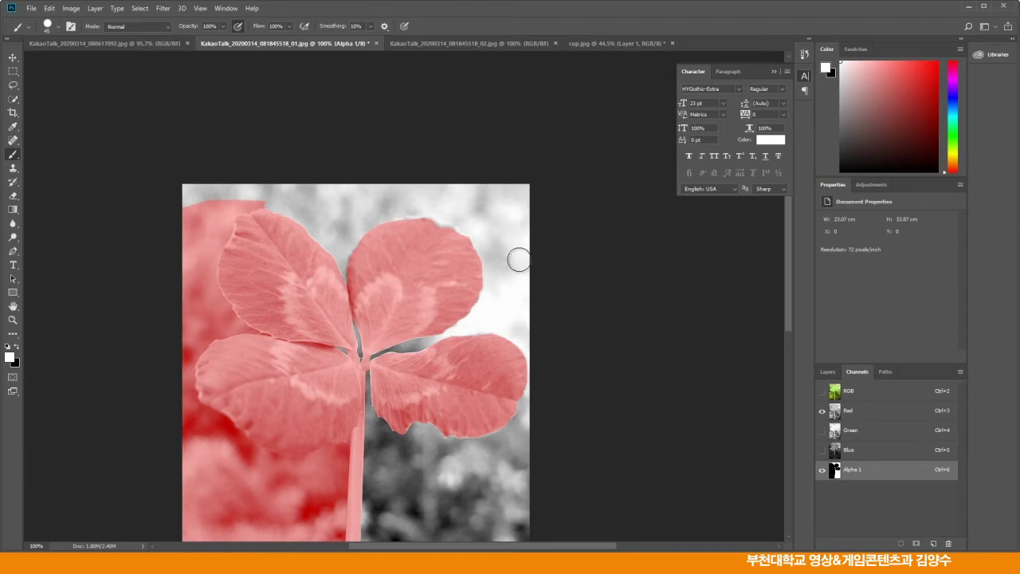
Enlarge the brush to 90 px and paint the open background left of the stem and along the image's left edge white
{"action": "left_click_drag", "start_coordinate": [438, 437], "coordinate": [489, 391]}
{"action": "scroll", "coordinate": [329, 220], "scroll_direction": "down", "scroll_amount": 5}
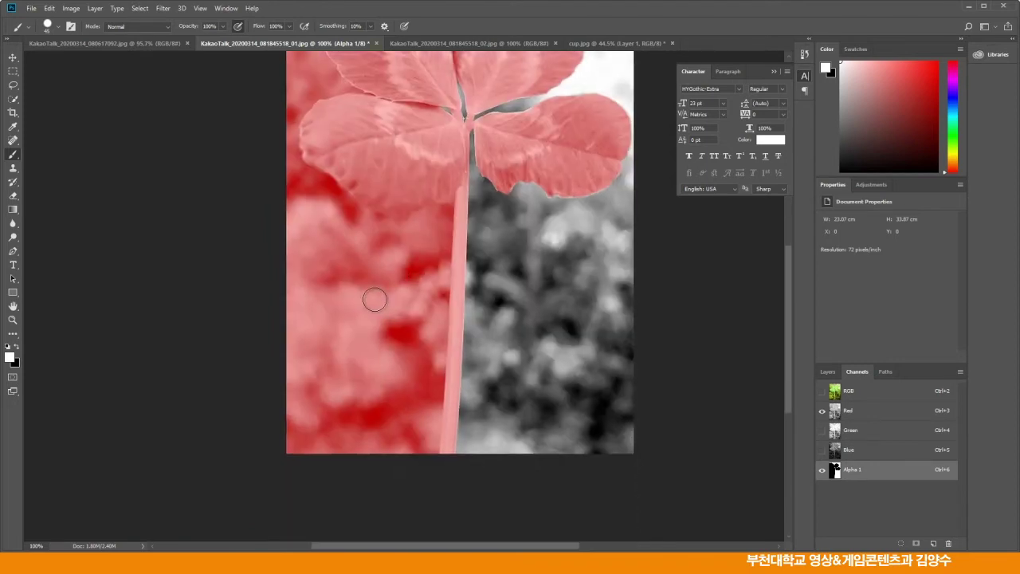
{"action": "mouse_move", "coordinate": [303, 227]}
{"action": "left_mouse_down"}
{"action": "mouse_move", "coordinate": [302, 336]}
{"action": "mouse_move", "coordinate": [292, 443]}
{"action": "mouse_move", "coordinate": [308, 351]}
{"action": "mouse_move", "coordinate": [356, 342]}
{"action": "mouse_move", "coordinate": [346, 259]}
{"action": "mouse_move", "coordinate": [322, 275]}
{"action": "mouse_move", "coordinate": [314, 217]}
{"action": "mouse_move", "coordinate": [294, 194]}
{"action": "mouse_move", "coordinate": [316, 202]}
{"action": "mouse_move", "coordinate": [349, 243]}
{"action": "mouse_move", "coordinate": [387, 312]}
{"action": "mouse_move", "coordinate": [361, 451]}
{"action": "mouse_move", "coordinate": [341, 373]}
{"action": "mouse_move", "coordinate": [326, 383]}
{"action": "mouse_move", "coordinate": [362, 415]}
{"action": "mouse_move", "coordinate": [388, 409]}
{"action": "mouse_move", "coordinate": [385, 439]}
{"action": "mouse_move", "coordinate": [406, 355]}
{"action": "mouse_move", "coordinate": [375, 406]}
{"action": "left_mouse_up"}
{"action": "left_click_drag", "start_coordinate": [321, 278], "coordinate": [368, 499]}
{"action": "mouse_move", "coordinate": [342, 184]}
{"action": "left_mouse_down"}
{"action": "mouse_move", "coordinate": [320, 237]}
{"action": "mouse_move", "coordinate": [310, 423]}
{"action": "left_mouse_up"}
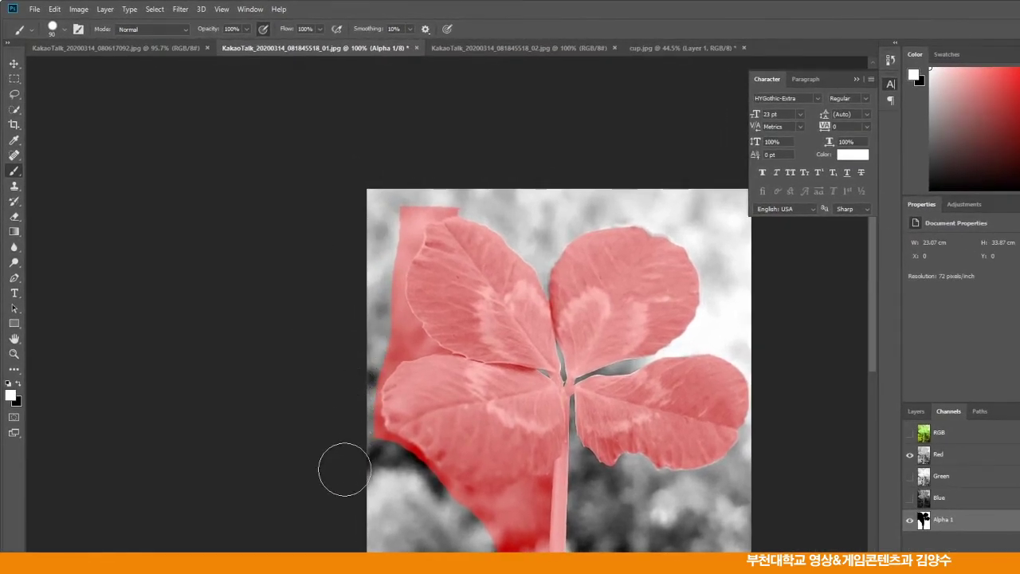
Paint the background around the tip and outer side of the upper-left leaf white, reaching toward the notch above the lower-left leaf
{"action": "left_click_drag", "start_coordinate": [403, 168], "coordinate": [378, 271]}
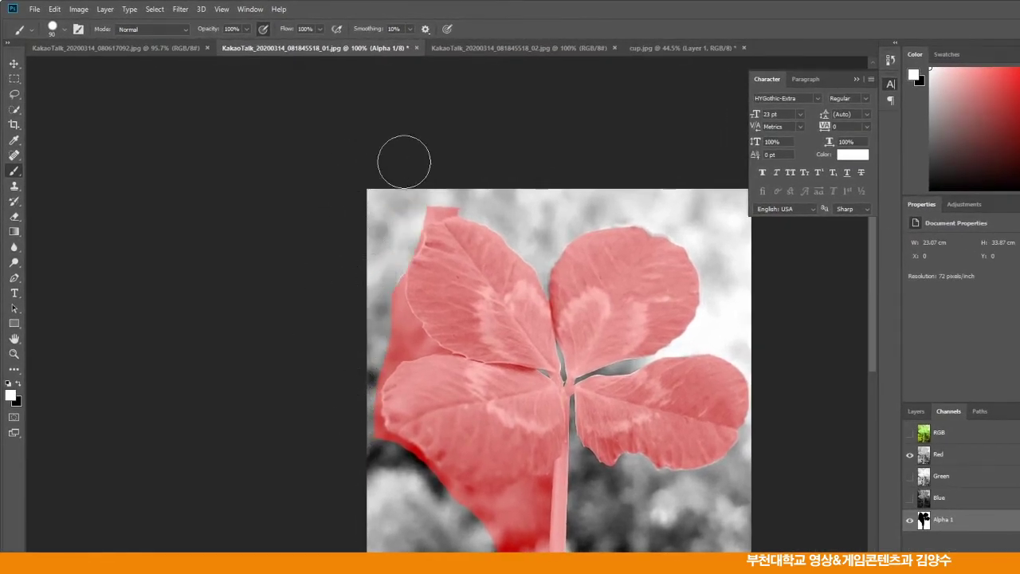
{"action": "left_click_drag", "start_coordinate": [410, 194], "coordinate": [473, 175]}
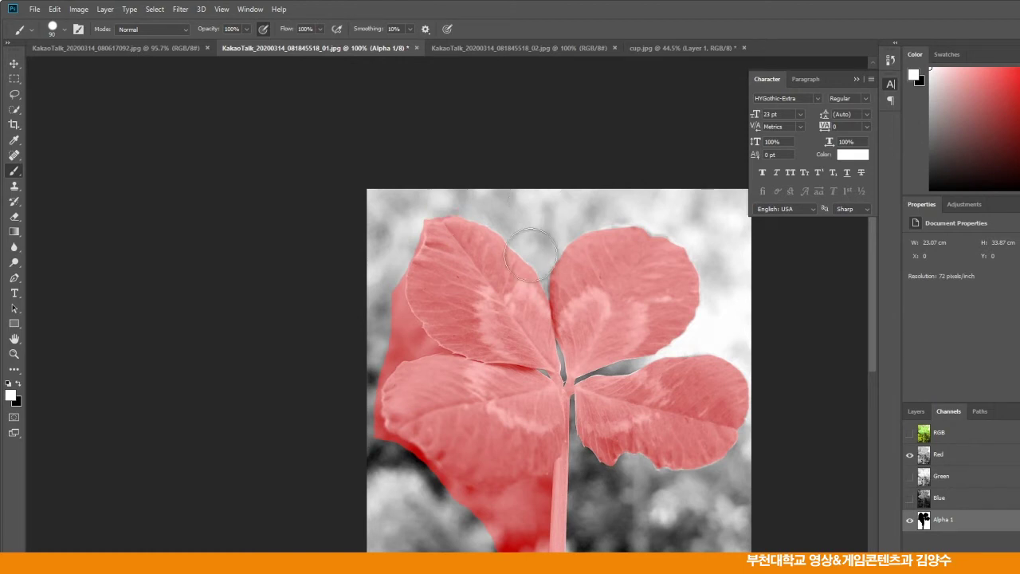
{"action": "mouse_move", "coordinate": [334, 349]}
{"action": "left_mouse_down"}
{"action": "mouse_move", "coordinate": [378, 325]}
{"action": "mouse_move", "coordinate": [383, 334]}
{"action": "mouse_move", "coordinate": [347, 354]}
{"action": "mouse_move", "coordinate": [411, 342]}
{"action": "left_mouse_up"}
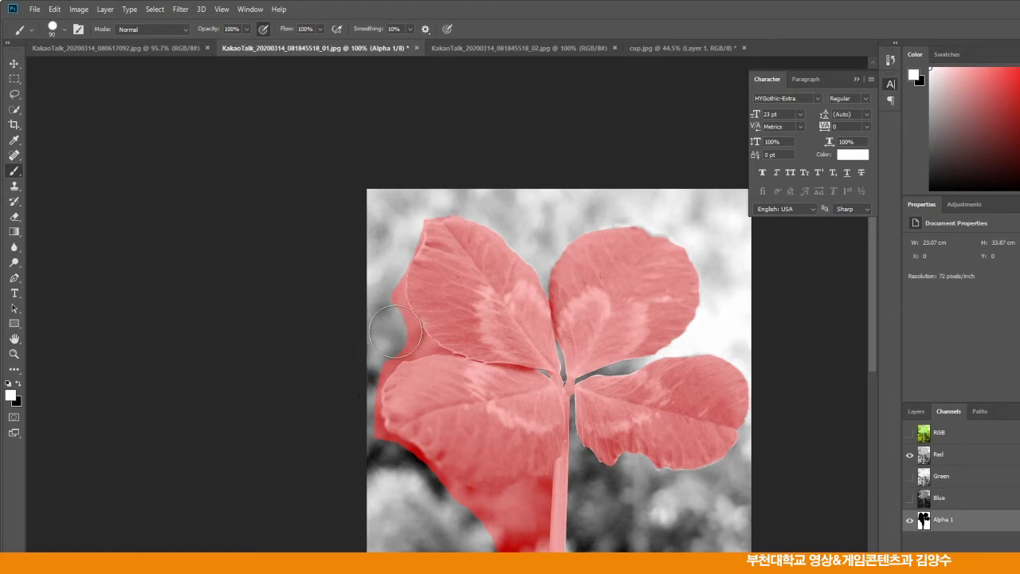
Shrink the brush to 10 px and paint the background remnants along the upper-left leaf's tip and left edge white
{"action": "left_click", "coordinate": [14, 354]}
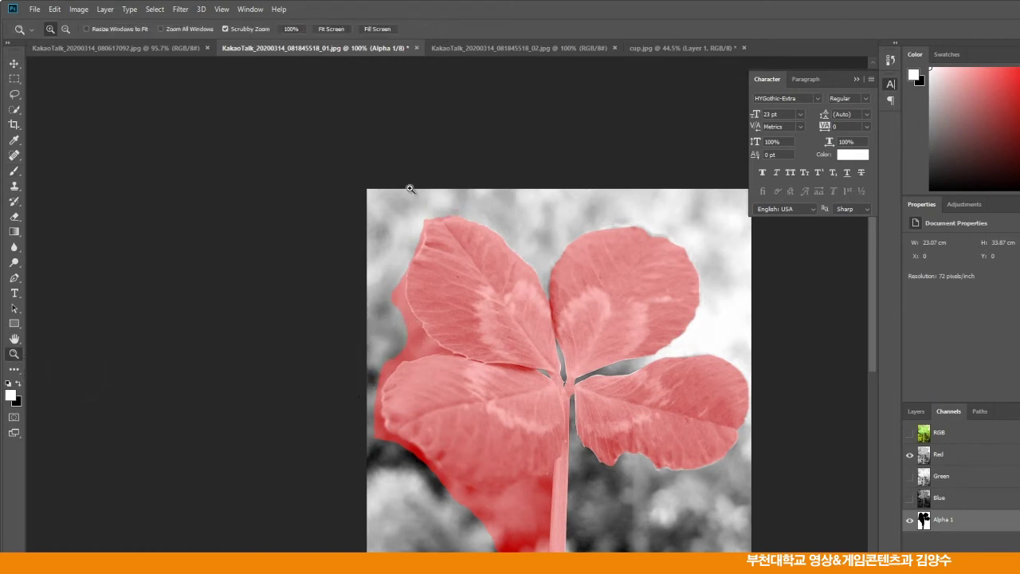
{"action": "left_click_drag", "start_coordinate": [410, 189], "coordinate": [497, 258]}
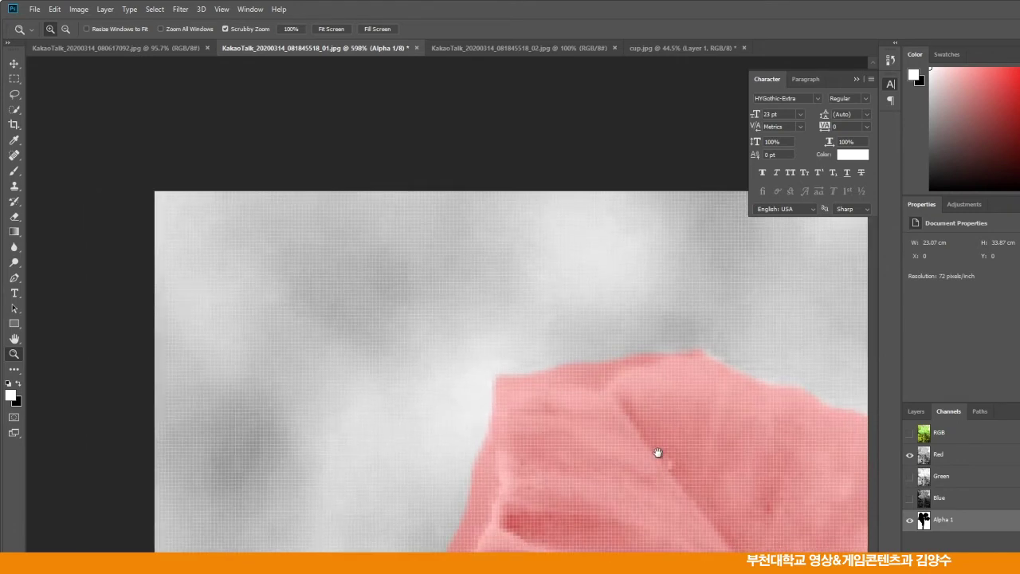
{"action": "left_click_drag", "start_coordinate": [658, 452], "coordinate": [435, 260]}
{"action": "left_click", "coordinate": [13, 171]}
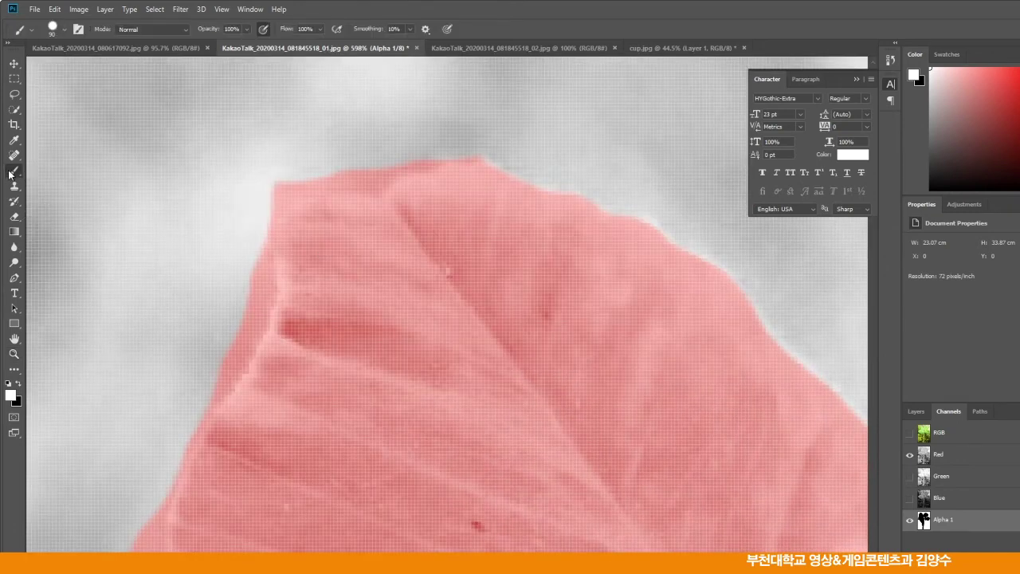
{"action": "key", "text": "["}
{"action": "key", "text": "["}
{"action": "key", "text": "["}
{"action": "key", "text": "["}
{"action": "key", "text": "["}
{"action": "key", "text": "["}
{"action": "key", "text": "["}
{"action": "key", "text": "["}
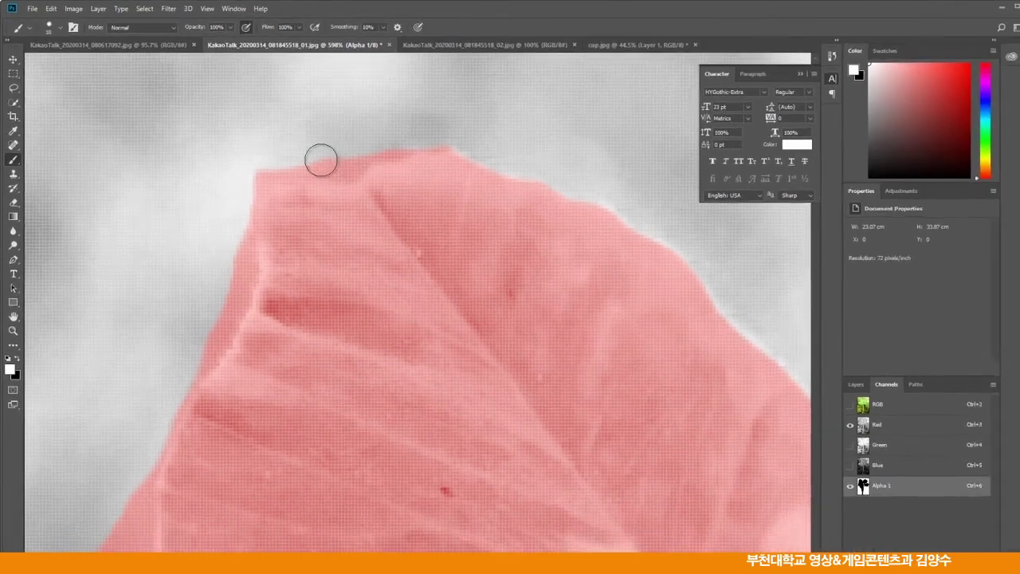
{"action": "mouse_move", "coordinate": [300, 163]}
{"action": "left_mouse_down"}
{"action": "mouse_move", "coordinate": [340, 164]}
{"action": "mouse_move", "coordinate": [419, 134]}
{"action": "mouse_move", "coordinate": [513, 139]}
{"action": "left_mouse_up"}
{"action": "mouse_move", "coordinate": [303, 160]}
{"action": "left_mouse_down"}
{"action": "mouse_move", "coordinate": [258, 173]}
{"action": "mouse_move", "coordinate": [234, 210]}
{"action": "mouse_move", "coordinate": [223, 298]}
{"action": "mouse_move", "coordinate": [164, 385]}
{"action": "mouse_move", "coordinate": [180, 298]}
{"action": "mouse_move", "coordinate": [184, 390]}
{"action": "left_mouse_up"}
{"action": "mouse_move", "coordinate": [201, 432]}
{"action": "left_mouse_down"}
{"action": "mouse_move", "coordinate": [280, 350]}
{"action": "mouse_move", "coordinate": [360, 208]}
{"action": "mouse_move", "coordinate": [328, 146]}
{"action": "mouse_move", "coordinate": [287, 248]}
{"action": "mouse_move", "coordinate": [296, 382]}
{"action": "mouse_move", "coordinate": [277, 295]}
{"action": "mouse_move", "coordinate": [253, 335]}
{"action": "mouse_move", "coordinate": [251, 366]}
{"action": "mouse_move", "coordinate": [227, 349]}
{"action": "mouse_move", "coordinate": [251, 364]}
{"action": "mouse_move", "coordinate": [261, 347]}
{"action": "mouse_move", "coordinate": [273, 451]}
{"action": "left_mouse_up"}
Carry the white band along the upper-left leaf's lower-left edge toward the gap above the lower-left leaf
{"action": "left_click_drag", "start_coordinate": [273, 365], "coordinate": [259, 205]}
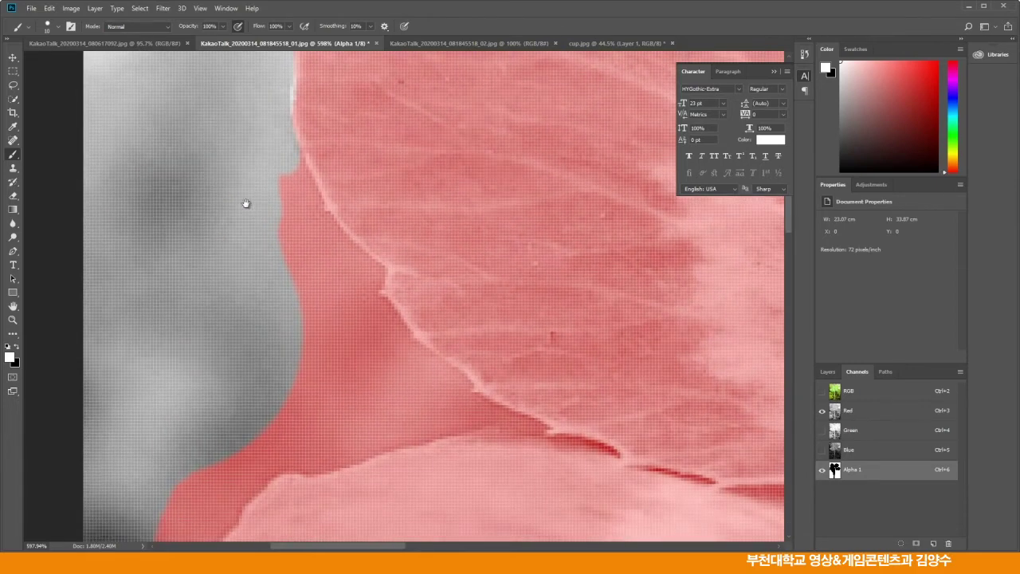
{"action": "mouse_move", "coordinate": [289, 162]}
{"action": "left_mouse_down"}
{"action": "mouse_move", "coordinate": [314, 216]}
{"action": "mouse_move", "coordinate": [371, 273]}
{"action": "mouse_move", "coordinate": [351, 297]}
{"action": "left_mouse_up"}
{"action": "mouse_move", "coordinate": [284, 193]}
{"action": "left_mouse_down"}
{"action": "mouse_move", "coordinate": [275, 271]}
{"action": "mouse_move", "coordinate": [310, 316]}
{"action": "mouse_move", "coordinate": [360, 318]}
{"action": "mouse_move", "coordinate": [396, 335]}
{"action": "left_mouse_up"}
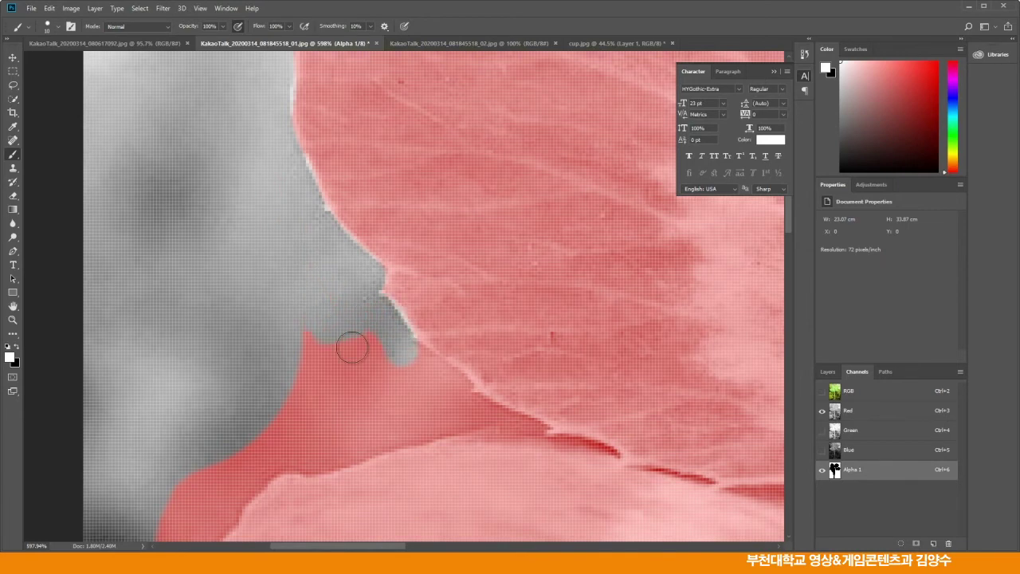
Paint along the lower-left leaf's upper edge and fill the wedge between the two left leaves white, using a 2 px brush in its tip
{"action": "mouse_move", "coordinate": [304, 391]}
{"action": "left_mouse_down"}
{"action": "mouse_move", "coordinate": [314, 387]}
{"action": "mouse_move", "coordinate": [337, 221]}
{"action": "left_mouse_up"}
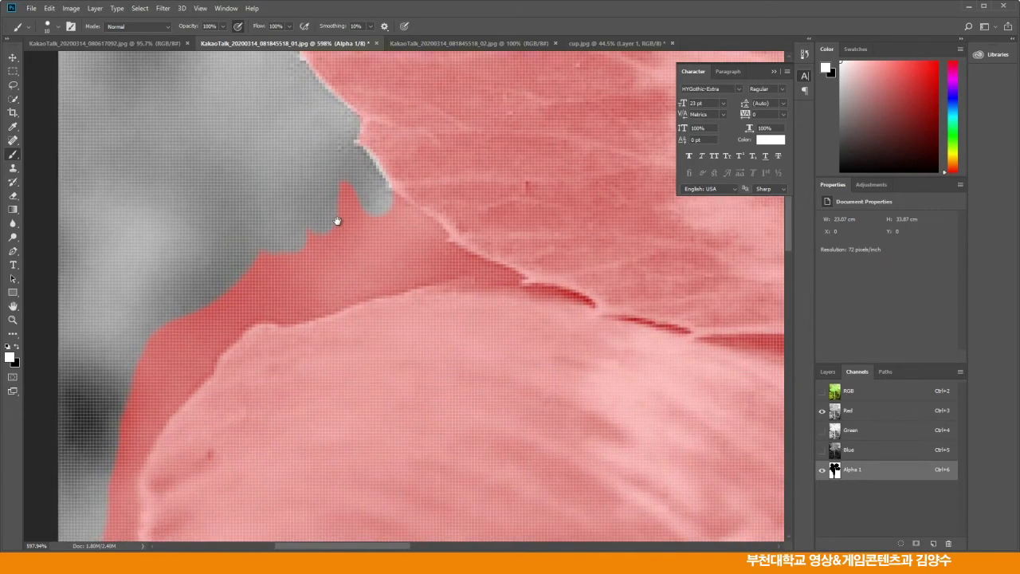
{"action": "left_click_drag", "start_coordinate": [192, 335], "coordinate": [225, 220]}
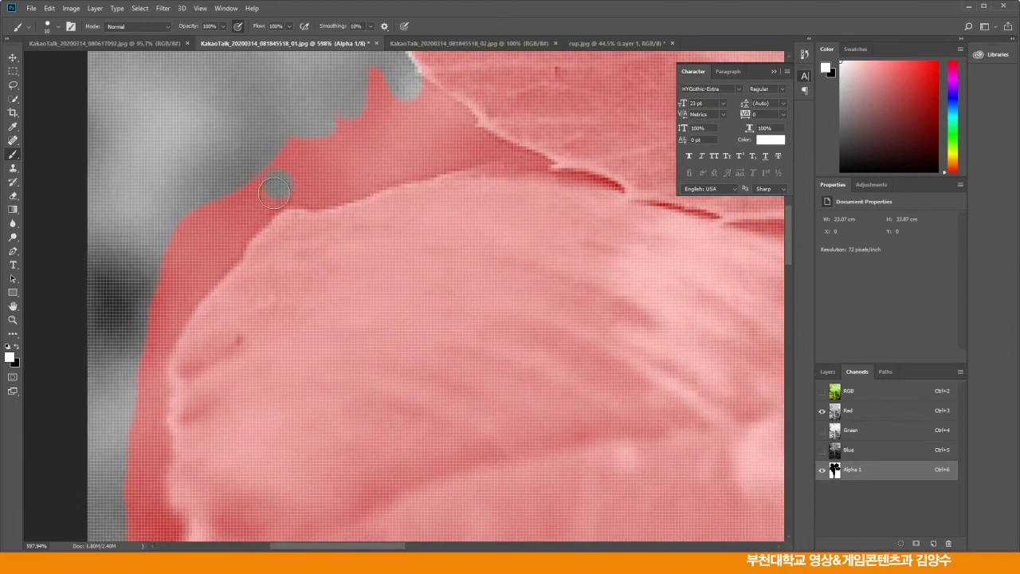
{"action": "left_click_drag", "start_coordinate": [196, 296], "coordinate": [140, 403]}
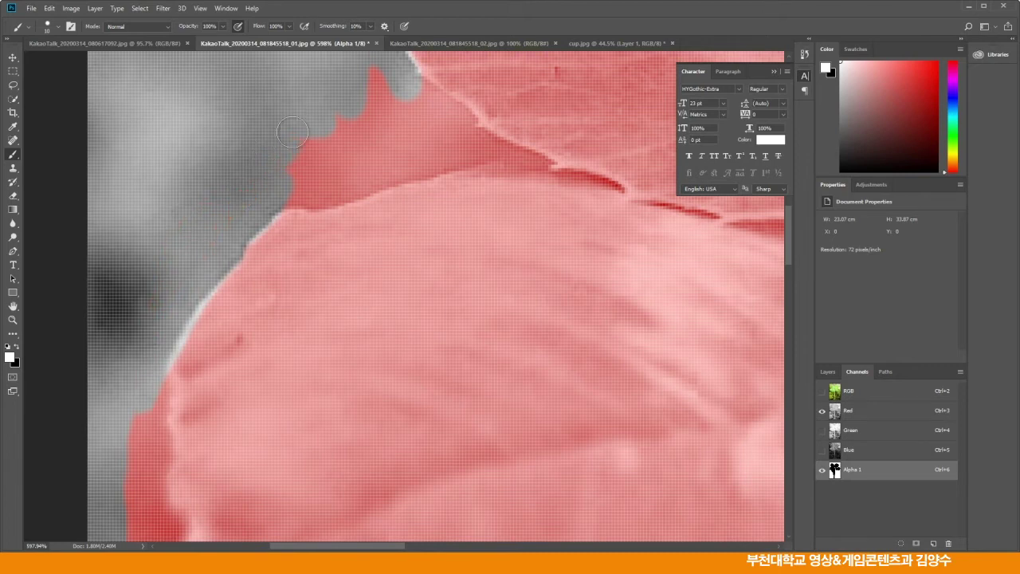
{"action": "mouse_move", "coordinate": [323, 195]}
{"action": "left_mouse_down"}
{"action": "mouse_move", "coordinate": [438, 159]}
{"action": "mouse_move", "coordinate": [331, 175]}
{"action": "mouse_move", "coordinate": [353, 141]}
{"action": "mouse_move", "coordinate": [312, 149]}
{"action": "mouse_move", "coordinate": [309, 172]}
{"action": "mouse_move", "coordinate": [331, 120]}
{"action": "mouse_move", "coordinate": [381, 115]}
{"action": "mouse_move", "coordinate": [379, 82]}
{"action": "mouse_move", "coordinate": [401, 125]}
{"action": "mouse_move", "coordinate": [393, 133]}
{"action": "mouse_move", "coordinate": [408, 98]}
{"action": "mouse_move", "coordinate": [295, 168]}
{"action": "left_mouse_up"}
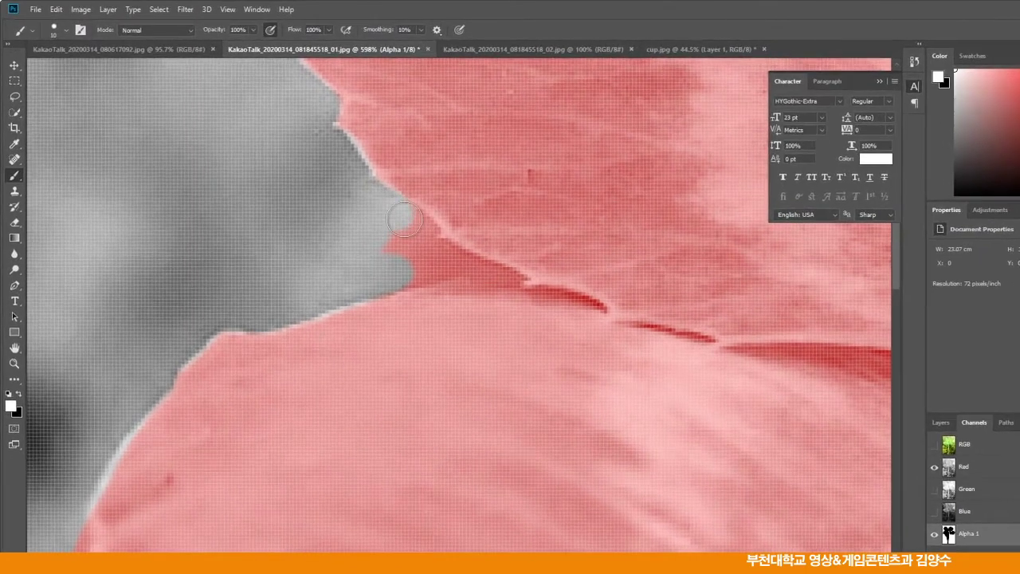
{"action": "mouse_move", "coordinate": [351, 192]}
{"action": "left_mouse_down"}
{"action": "mouse_move", "coordinate": [362, 200]}
{"action": "mouse_move", "coordinate": [327, 213]}
{"action": "left_mouse_up"}
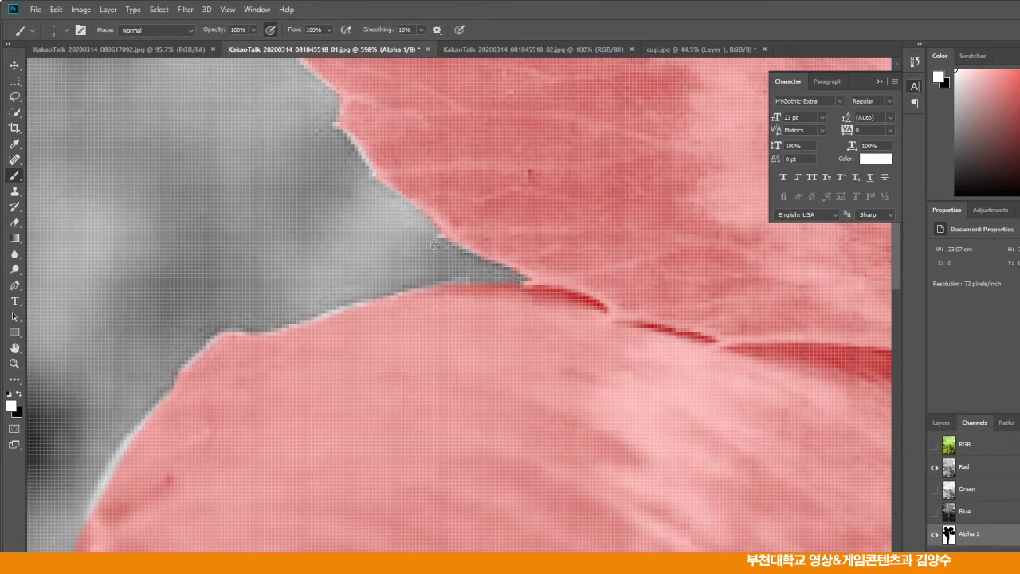
Set the brush to 7 px and paint the background strip along the lower-left leaf's left edge white
{"action": "scroll", "coordinate": [367, 319], "scroll_direction": "left", "scroll_amount": 5}
{"action": "scroll", "coordinate": [368, 319], "scroll_direction": "up", "scroll_amount": 3}
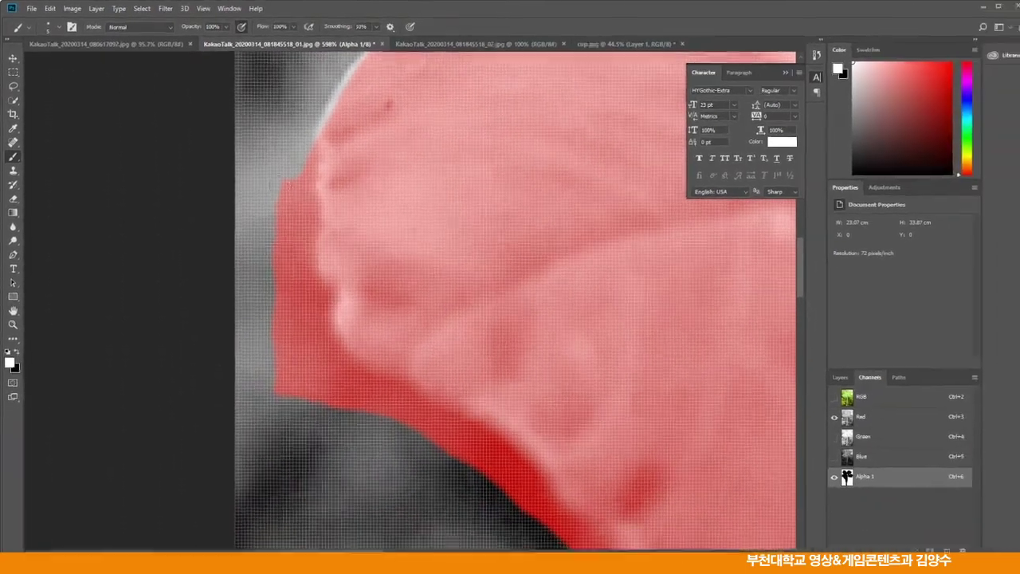
{"action": "key", "text": "bracketright"}
{"action": "key", "text": "bracketright"}
{"action": "key", "text": "bracketright"}
{"action": "key", "text": "bracketright"}
{"action": "key", "text": "bracketright"}
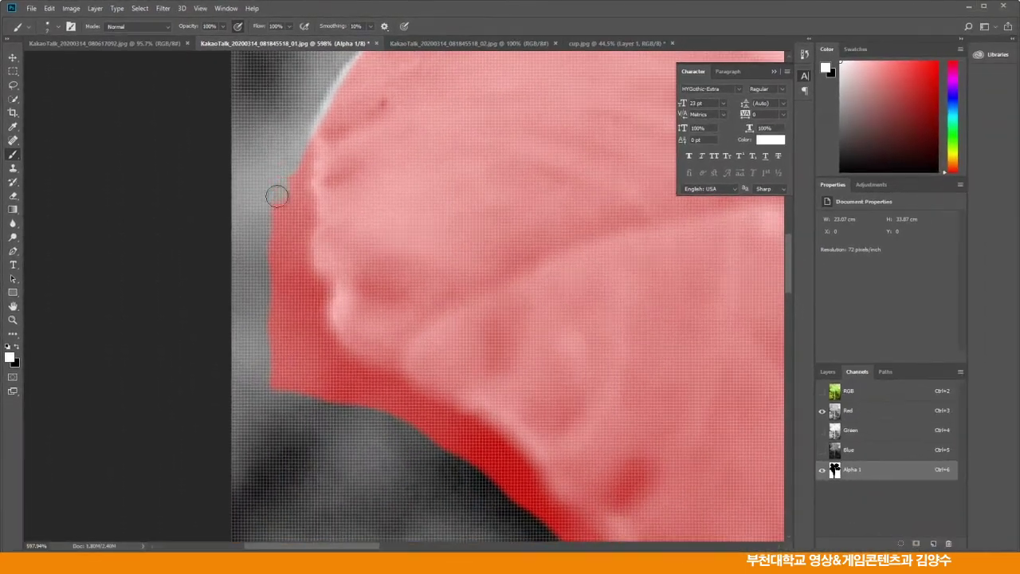
{"action": "mouse_move", "coordinate": [299, 141]}
{"action": "left_mouse_down"}
{"action": "mouse_move", "coordinate": [294, 190]}
{"action": "mouse_move", "coordinate": [312, 215]}
{"action": "left_mouse_up"}
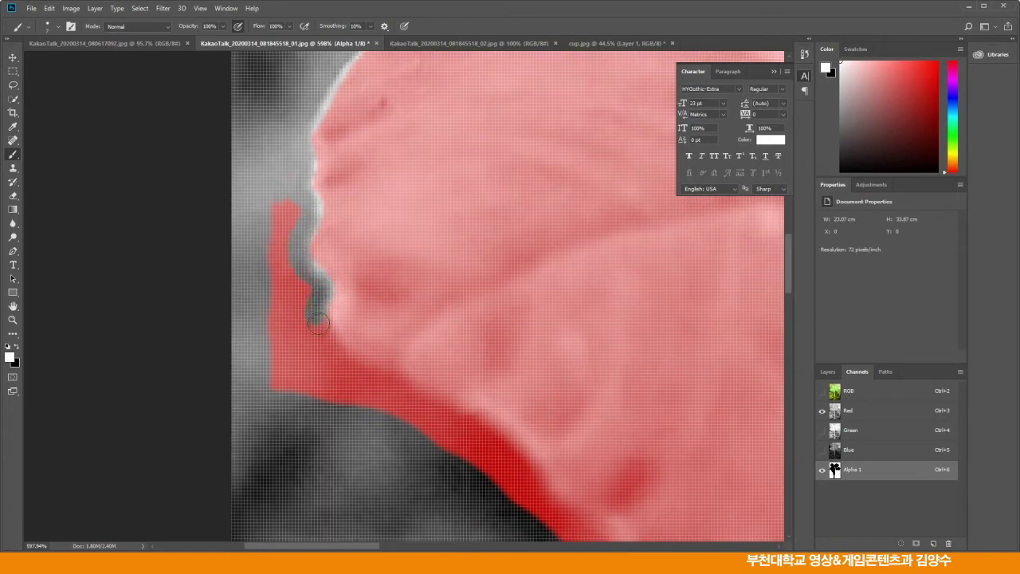
{"action": "mouse_move", "coordinate": [301, 287]}
{"action": "left_mouse_down"}
{"action": "mouse_move", "coordinate": [279, 224]}
{"action": "mouse_move", "coordinate": [279, 183]}
{"action": "left_mouse_up"}
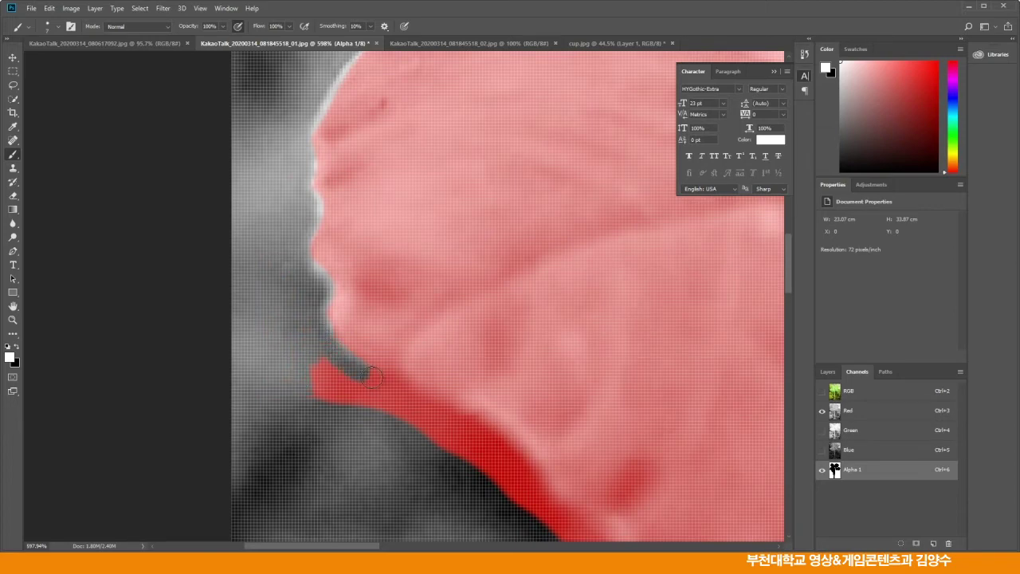
Continue the white band along the lower-left leaf's jagged underside and fill the remaining slivers beside it
{"action": "mouse_move", "coordinate": [320, 365]}
{"action": "left_mouse_down"}
{"action": "mouse_move", "coordinate": [318, 393]}
{"action": "mouse_move", "coordinate": [332, 405]}
{"action": "mouse_move", "coordinate": [365, 416]}
{"action": "mouse_move", "coordinate": [359, 393]}
{"action": "mouse_move", "coordinate": [389, 384]}
{"action": "mouse_move", "coordinate": [459, 425]}
{"action": "left_mouse_up"}
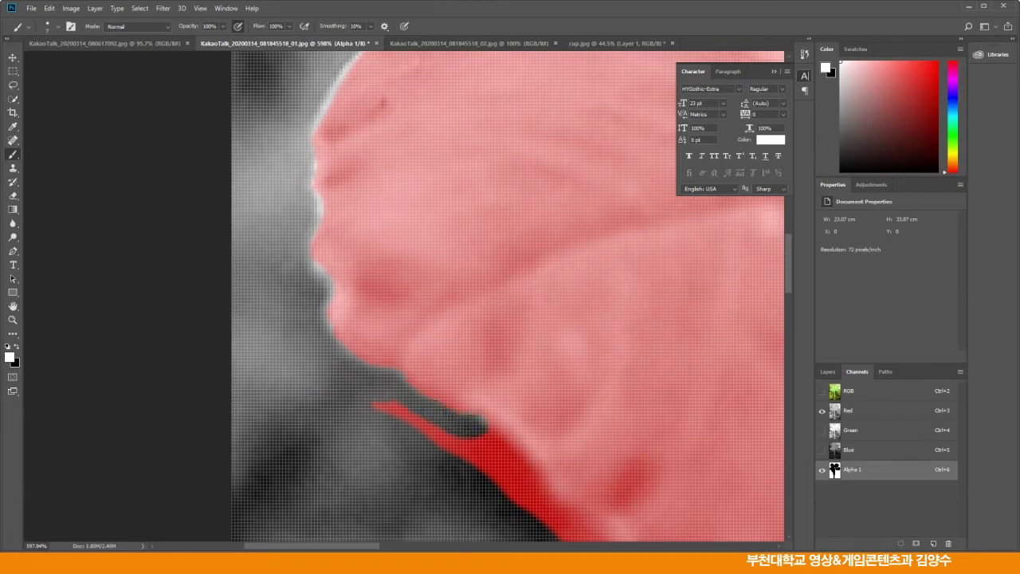
{"action": "left_click_drag", "start_coordinate": [374, 407], "coordinate": [470, 446]}
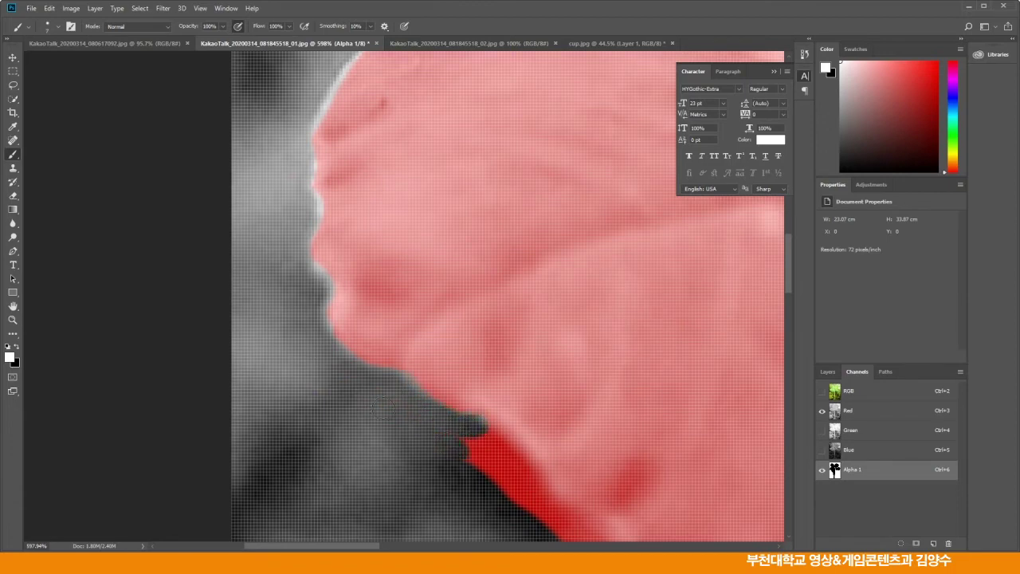
{"action": "left_click_drag", "start_coordinate": [433, 487], "coordinate": [230, 196]}
{"action": "mouse_move", "coordinate": [283, 142]}
{"action": "left_mouse_down"}
{"action": "mouse_move", "coordinate": [351, 221]}
{"action": "mouse_move", "coordinate": [417, 272]}
{"action": "mouse_move", "coordinate": [426, 353]}
{"action": "mouse_move", "coordinate": [359, 231]}
{"action": "mouse_move", "coordinate": [348, 233]}
{"action": "mouse_move", "coordinate": [396, 328]}
{"action": "left_mouse_up"}
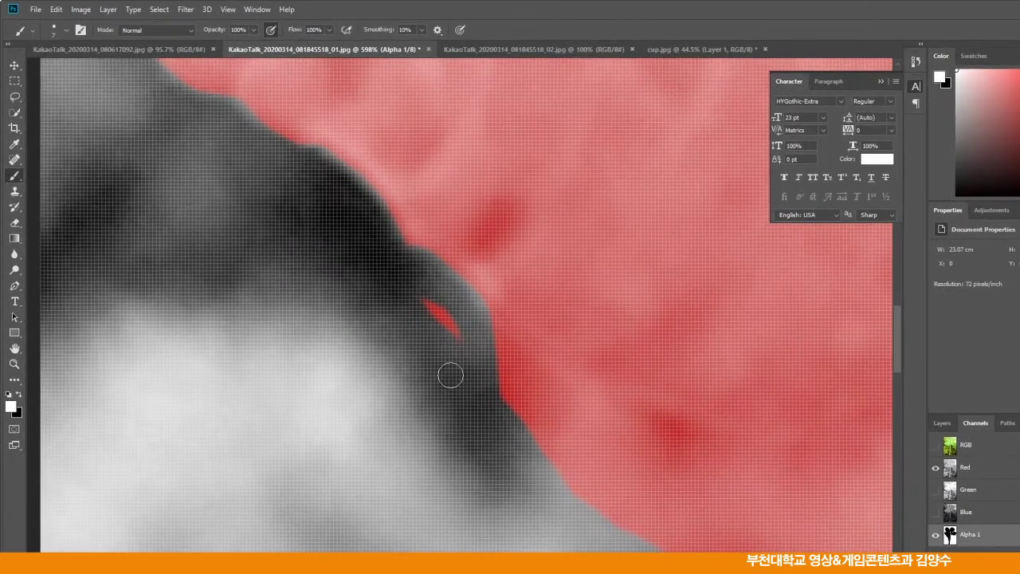
{"action": "left_click_drag", "start_coordinate": [450, 376], "coordinate": [439, 317]}
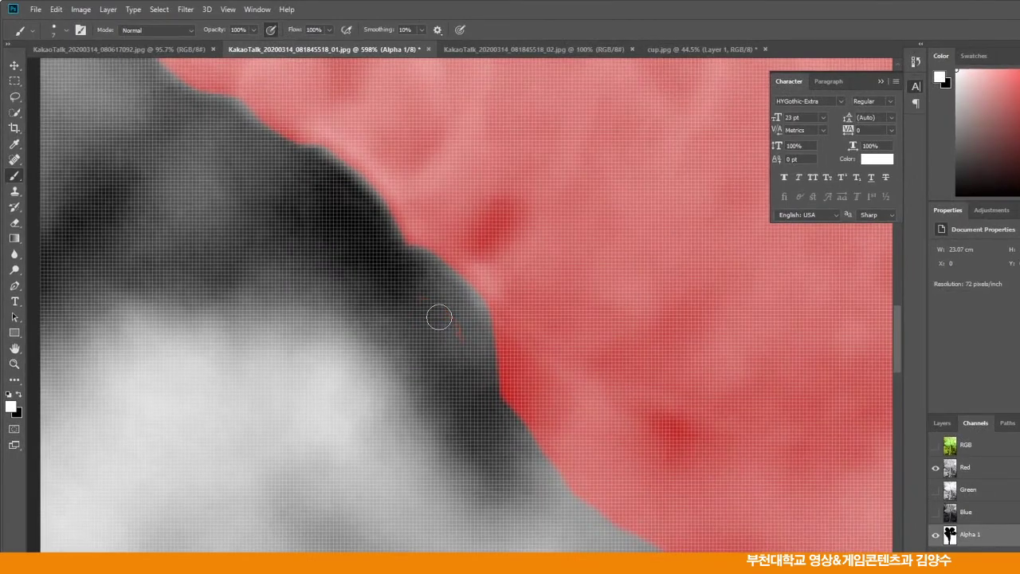
Use a 15 px brush to paint white beneath the lower-left leaf's underside toward the stem on Alpha 1
{"action": "left_click_drag", "start_coordinate": [368, 340], "coordinate": [164, 300]}
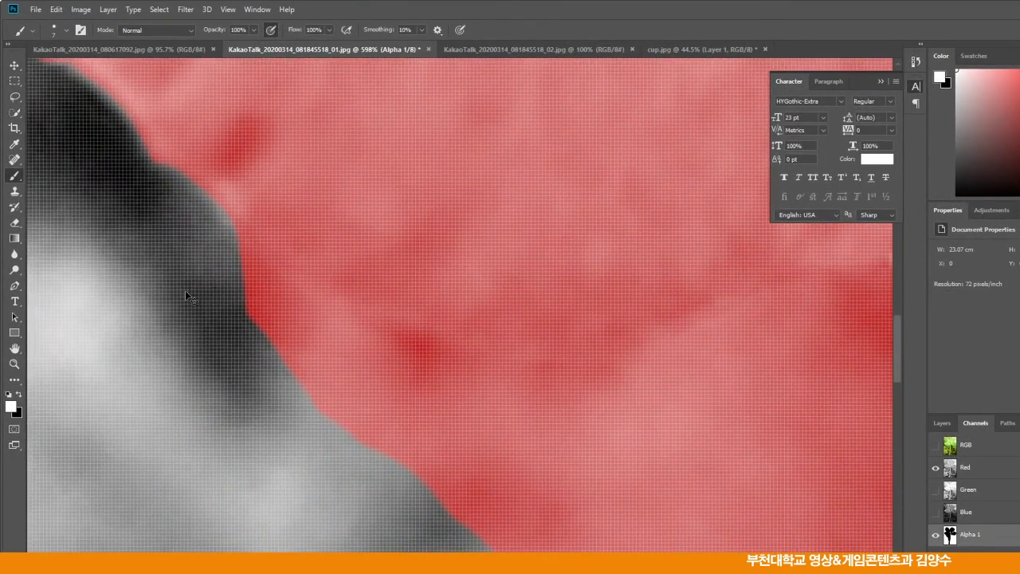
{"action": "key", "text": "ctrl+minus"}
{"action": "key", "text": "ctrl+minus"}
{"action": "key", "text": "ctrl+minus"}
{"action": "key", "text": "ctrl+minus"}
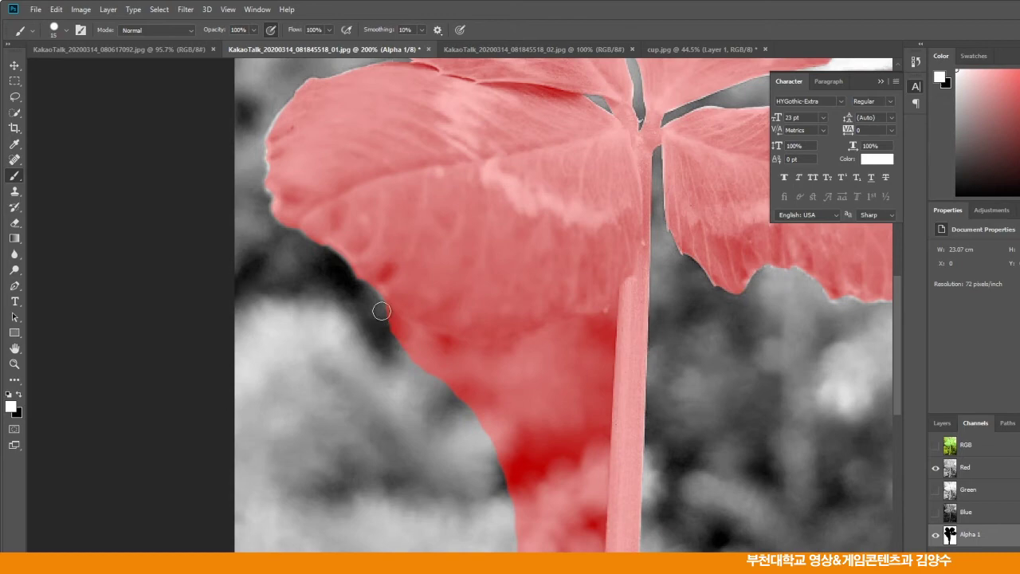
{"action": "left_click_drag", "start_coordinate": [399, 324], "coordinate": [497, 352]}
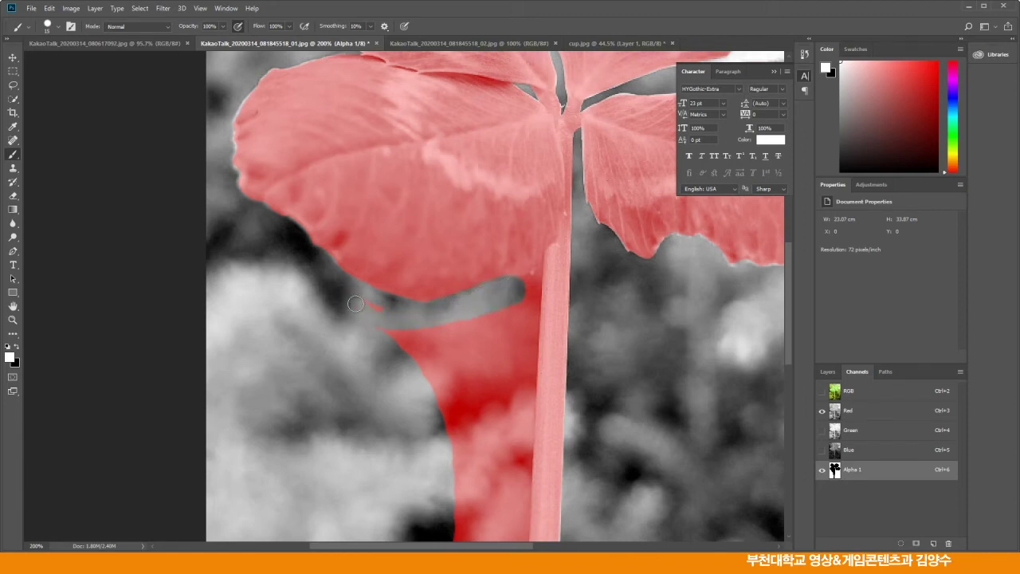
{"action": "left_click_drag", "start_coordinate": [421, 328], "coordinate": [447, 329]}
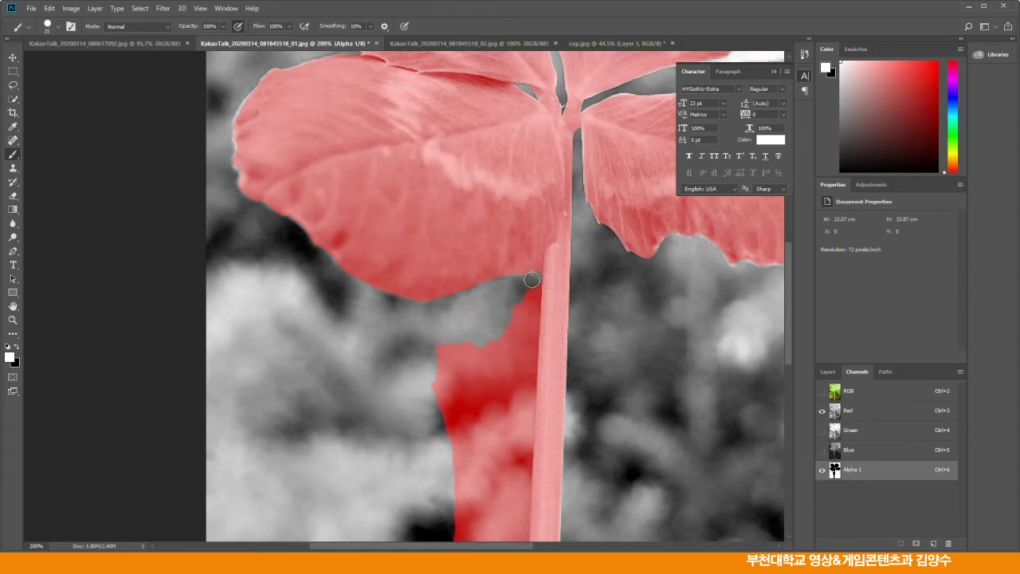
Run straight white strokes down the stem's left edge to the image bottom and fill part of the area beside it
{"action": "left_click", "coordinate": [529, 392], "text": "shift"}
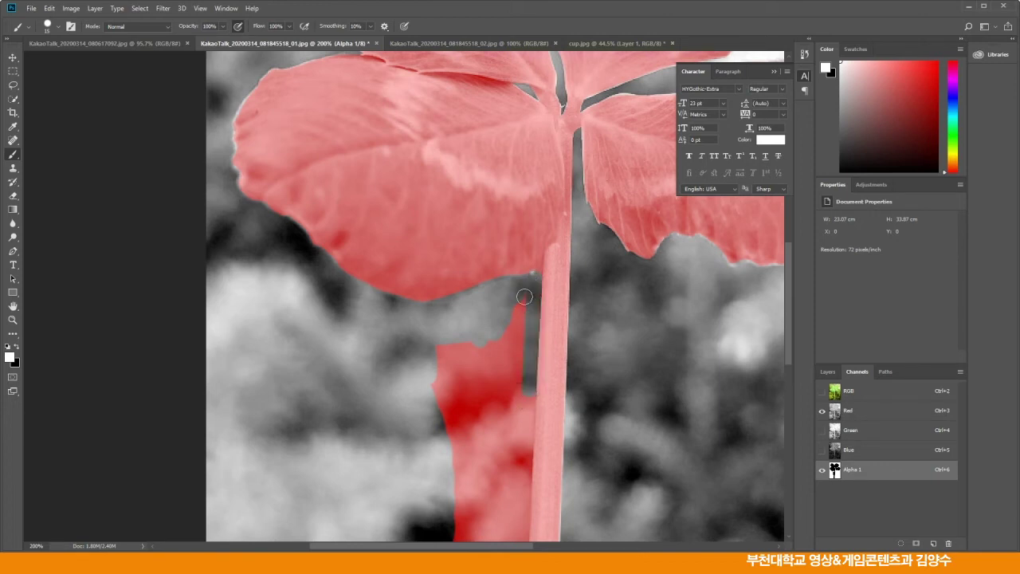
{"action": "left_click", "coordinate": [508, 338], "text": "shift"}
{"action": "mouse_move", "coordinate": [490, 347]}
{"action": "left_mouse_down"}
{"action": "mouse_move", "coordinate": [488, 384]}
{"action": "mouse_move", "coordinate": [437, 374]}
{"action": "mouse_move", "coordinate": [457, 404]}
{"action": "mouse_move", "coordinate": [450, 284]}
{"action": "left_mouse_up"}
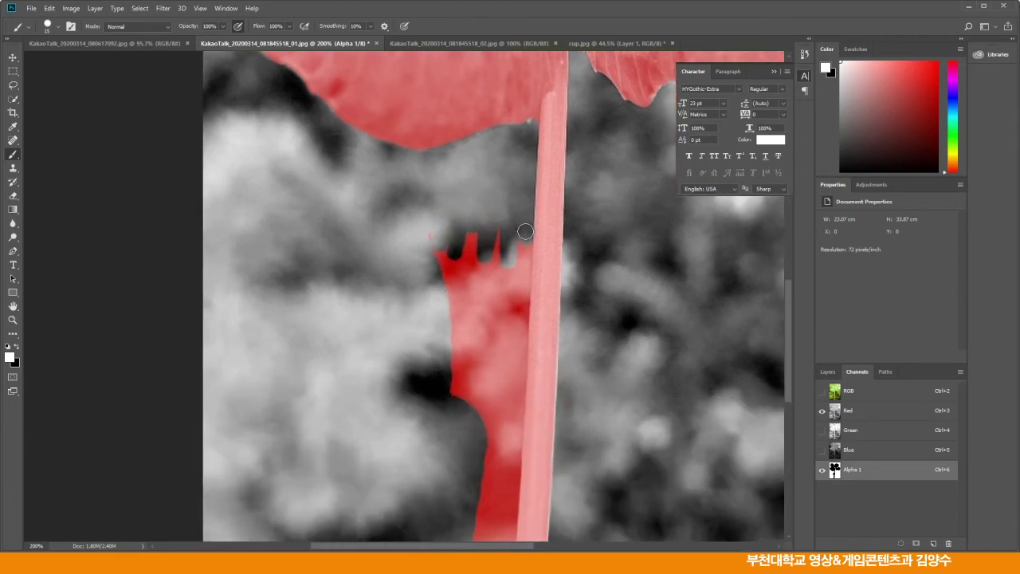
{"action": "left_click", "coordinate": [514, 389], "text": "shift"}
{"action": "left_click", "coordinate": [510, 510], "text": "shift"}
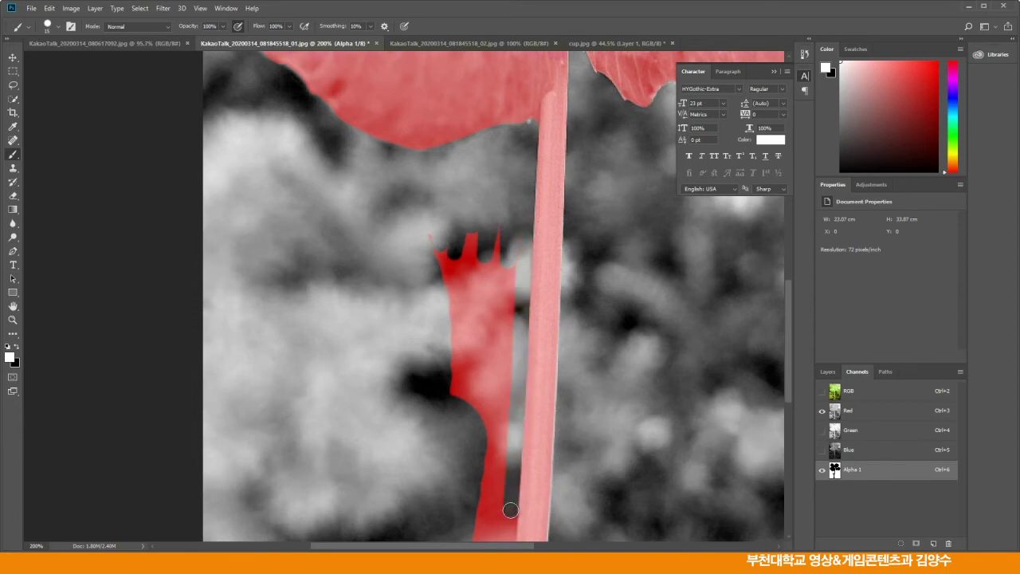
{"action": "left_click_drag", "start_coordinate": [455, 505], "coordinate": [449, 388]}
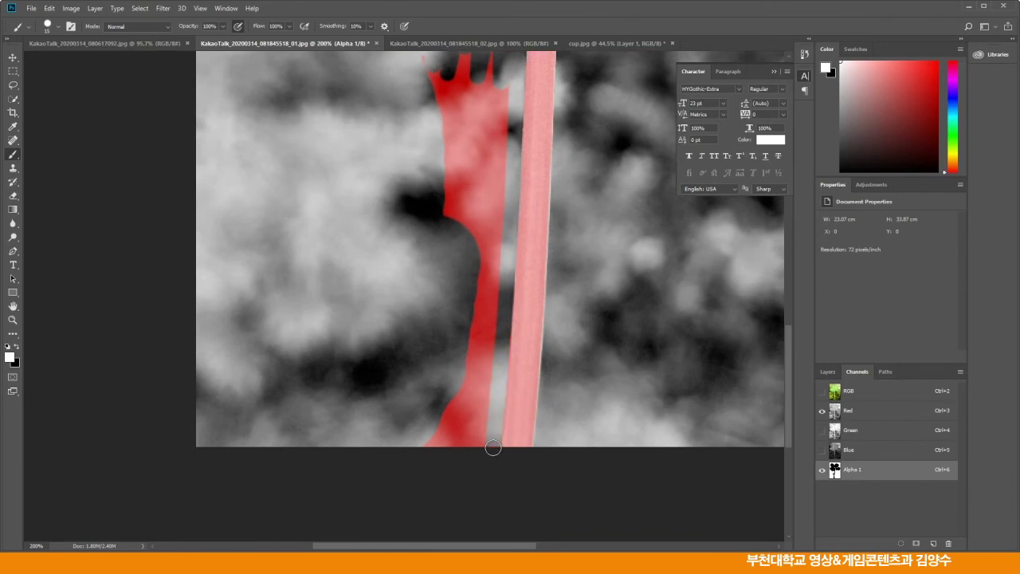
Enlarge the brush to 35 px and paint the remaining masked area left of the stem white down to the image bottom
{"action": "left_click_drag", "start_coordinate": [425, 256], "coordinate": [393, 510]}
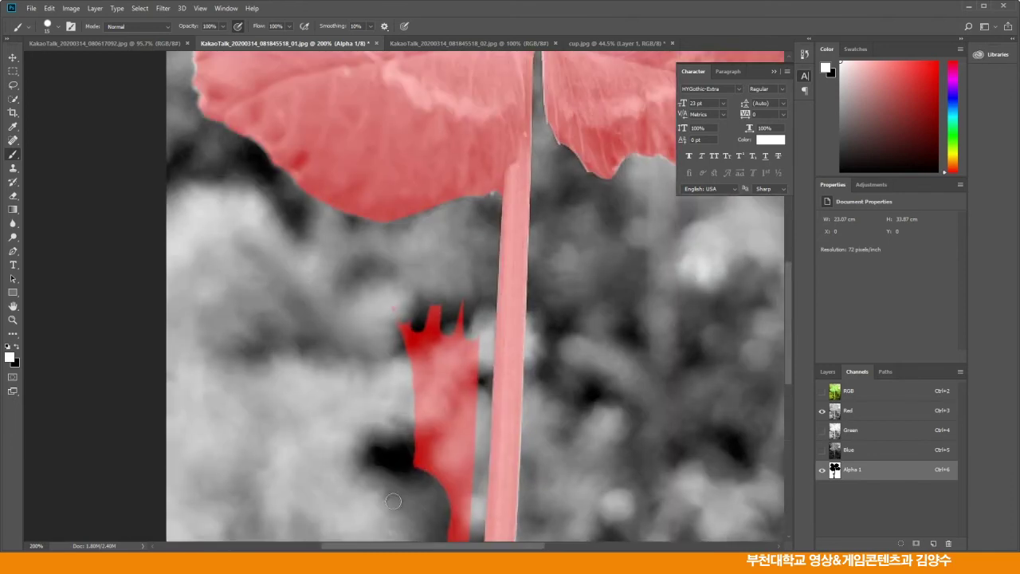
{"action": "key", "text": "bracketright"}
{"action": "key", "text": "bracketright"}
{"action": "key", "text": "bracketright"}
{"action": "key", "text": "bracketright"}
{"action": "left_click_drag", "start_coordinate": [412, 339], "coordinate": [386, 303]}
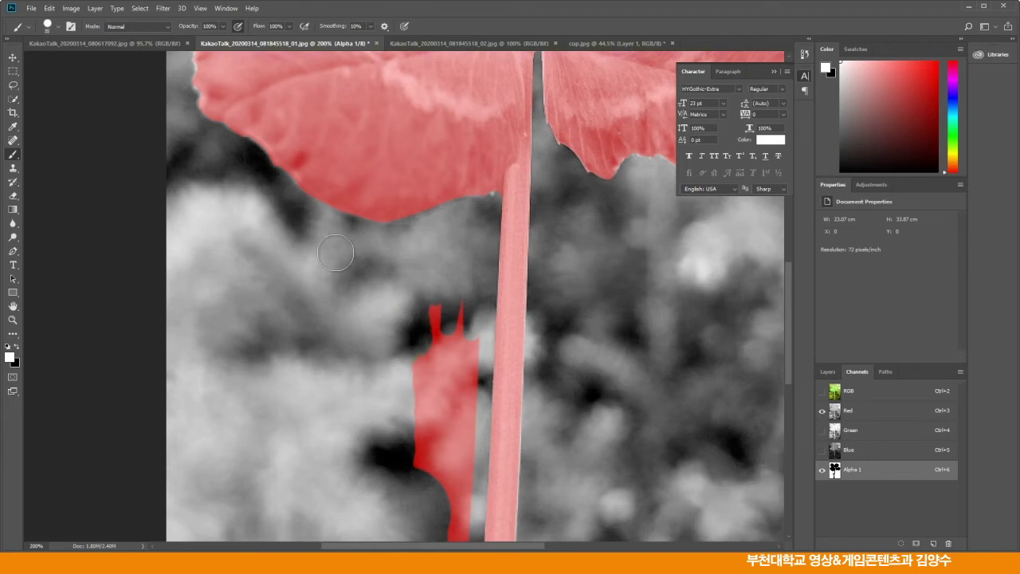
{"action": "mouse_move", "coordinate": [422, 342]}
{"action": "left_mouse_down"}
{"action": "mouse_move", "coordinate": [450, 297]}
{"action": "mouse_move", "coordinate": [467, 318]}
{"action": "mouse_move", "coordinate": [453, 476]}
{"action": "mouse_move", "coordinate": [452, 432]}
{"action": "mouse_move", "coordinate": [412, 423]}
{"action": "mouse_move", "coordinate": [418, 377]}
{"action": "mouse_move", "coordinate": [431, 476]}
{"action": "mouse_move", "coordinate": [430, 433]}
{"action": "mouse_move", "coordinate": [468, 465]}
{"action": "left_mouse_up"}
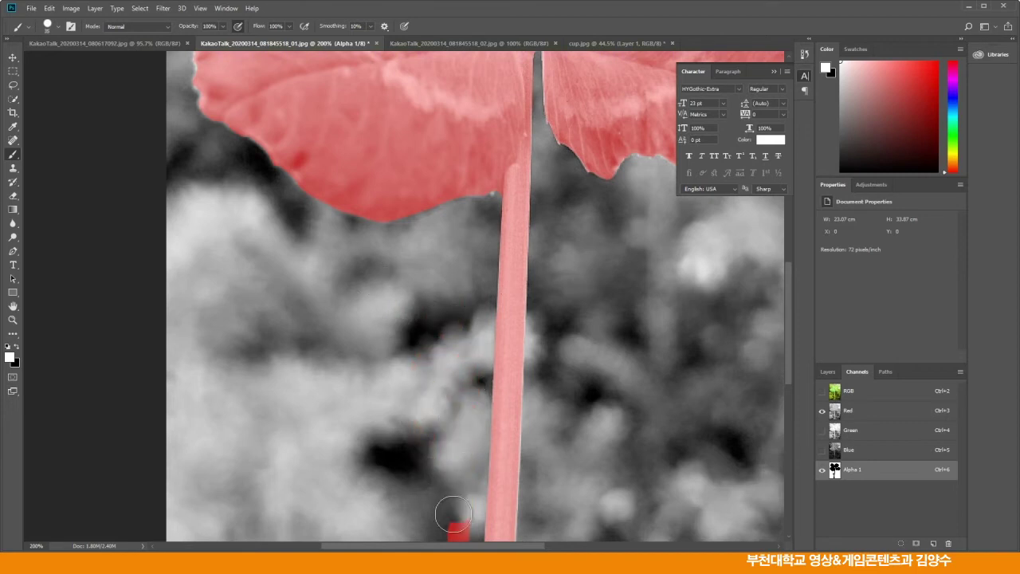
{"action": "left_click_drag", "start_coordinate": [364, 452], "coordinate": [346, 248]}
{"action": "mouse_move", "coordinate": [427, 301]}
{"action": "left_mouse_down"}
{"action": "mouse_move", "coordinate": [439, 329]}
{"action": "mouse_move", "coordinate": [415, 481]}
{"action": "mouse_move", "coordinate": [404, 424]}
{"action": "mouse_move", "coordinate": [378, 482]}
{"action": "left_mouse_up"}
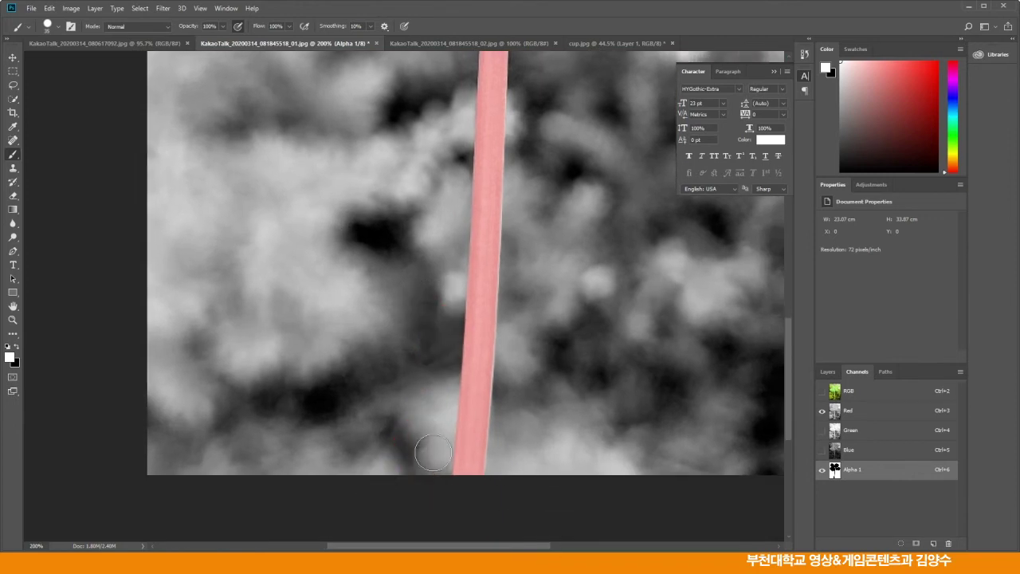
Refine the mask in the notch where the lower-left leaf meets the stem, and fit the whole image on screen
{"action": "left_click_drag", "start_coordinate": [412, 225], "coordinate": [399, 491]}
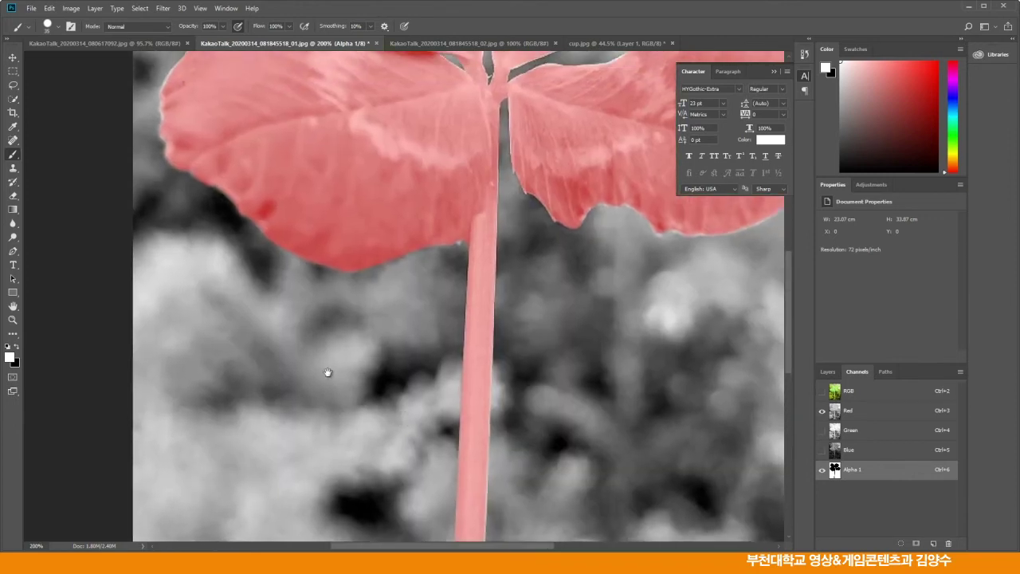
{"action": "left_click", "coordinate": [12, 319]}
{"action": "left_click_drag", "start_coordinate": [463, 217], "coordinate": [491, 217]}
{"action": "left_click", "coordinate": [12, 154]}
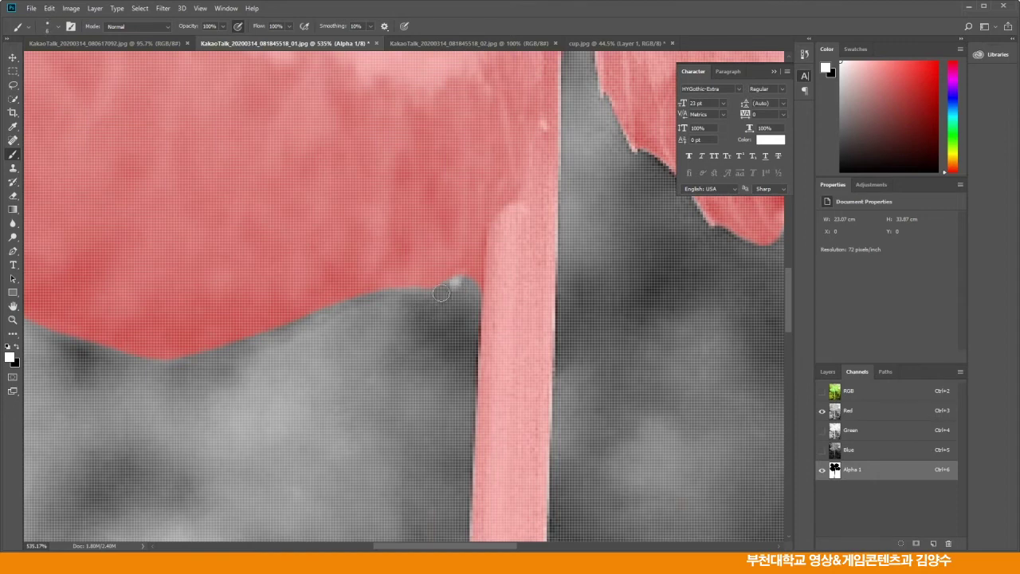
{"action": "mouse_move", "coordinate": [456, 278]}
{"action": "left_mouse_down"}
{"action": "mouse_move", "coordinate": [396, 317]}
{"action": "mouse_move", "coordinate": [380, 306]}
{"action": "mouse_move", "coordinate": [470, 268]}
{"action": "left_mouse_up"}
{"action": "double_click", "coordinate": [12, 306]}
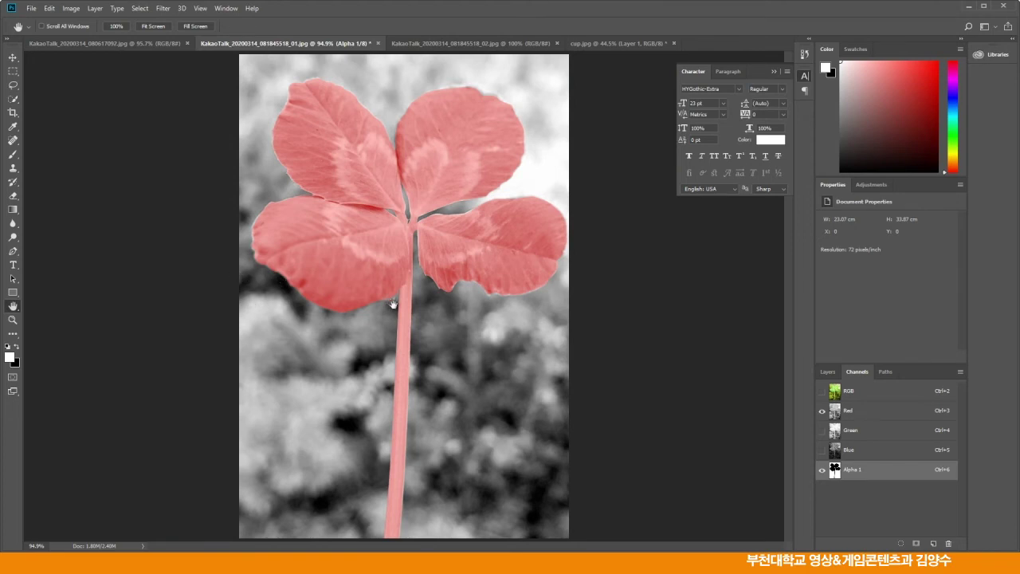
Hide the Red channel, duplicate Alpha 1 as a backup, and invert the original Alpha 1
{"action": "left_click", "coordinate": [822, 410]}
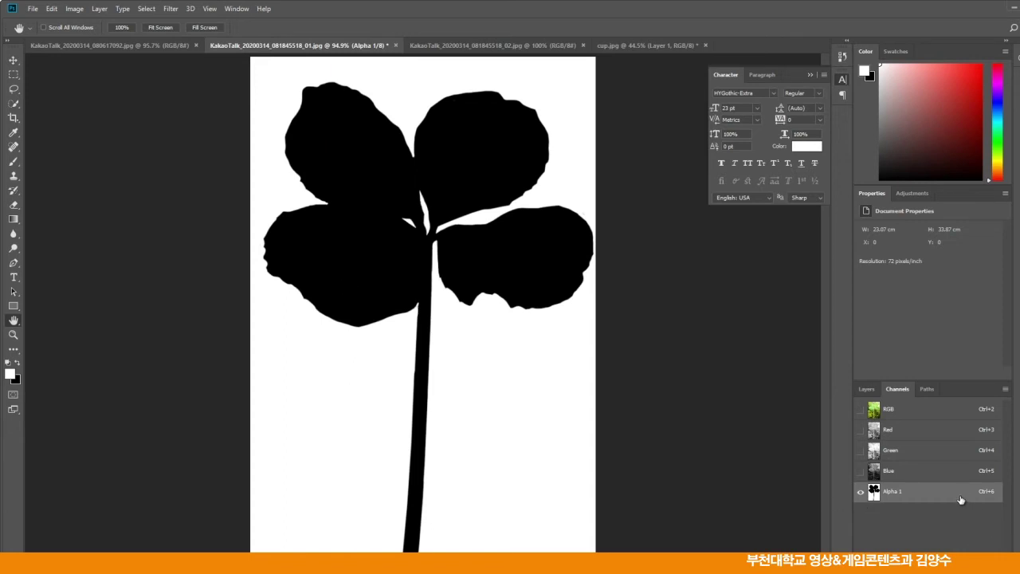
{"action": "left_click_drag", "start_coordinate": [961, 501], "coordinate": [979, 558]}
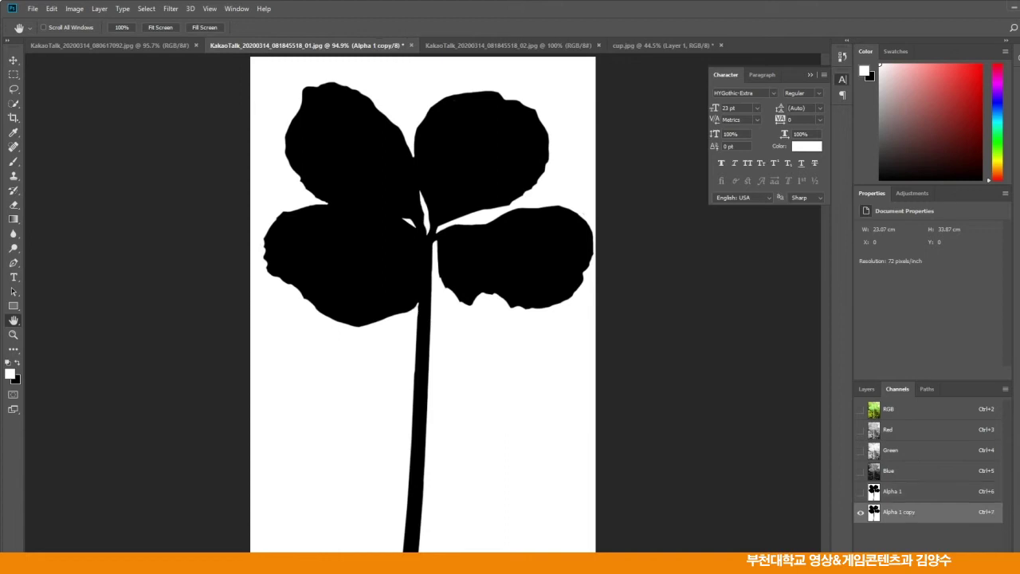
{"action": "left_click", "coordinate": [922, 492]}
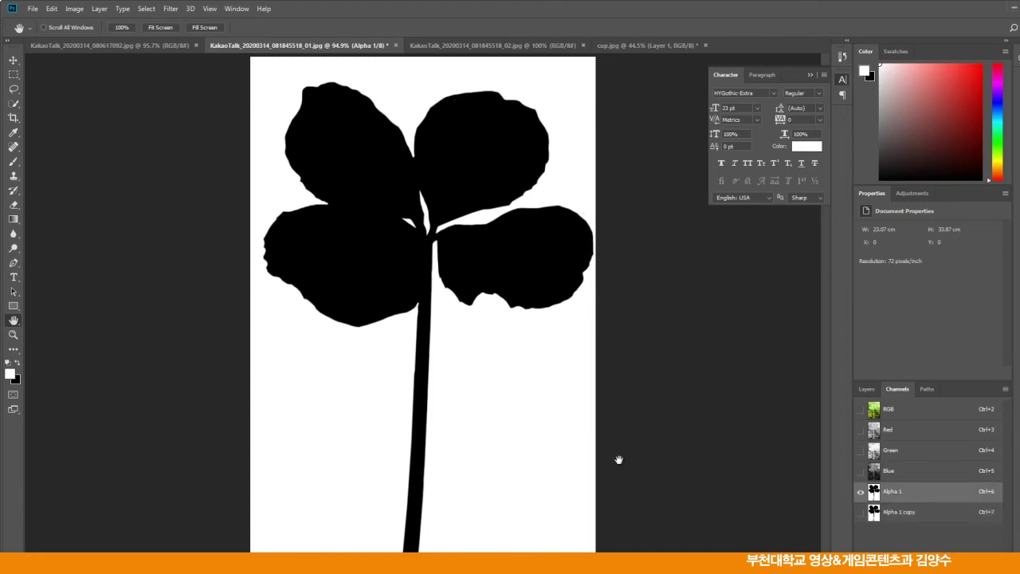
{"action": "key", "text": "ctrl+i"}
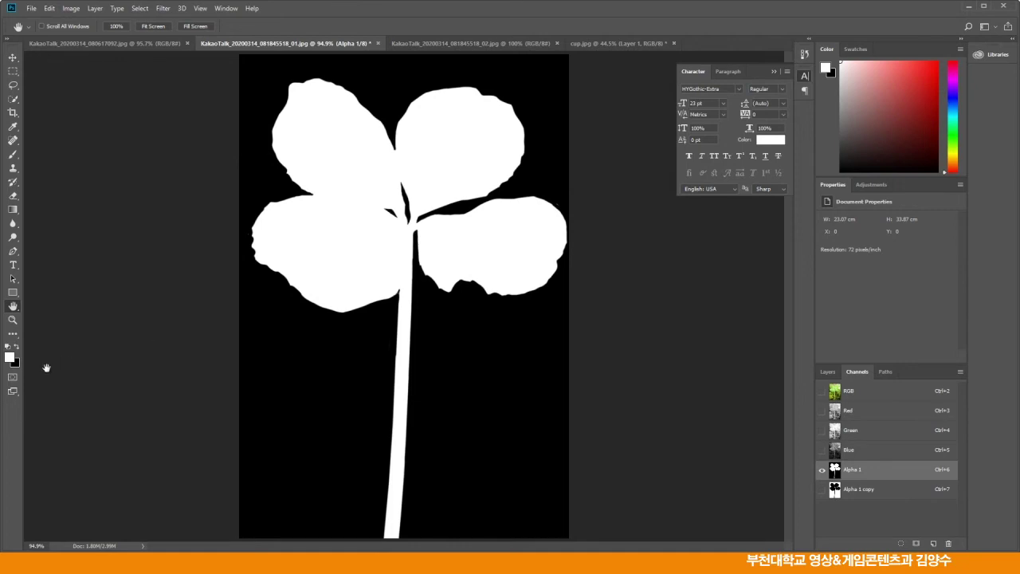
Swap the colours so black is the foreground, and activate the Move tool
{"action": "left_click", "coordinate": [16, 347]}
{"action": "left_click", "coordinate": [12, 155]}
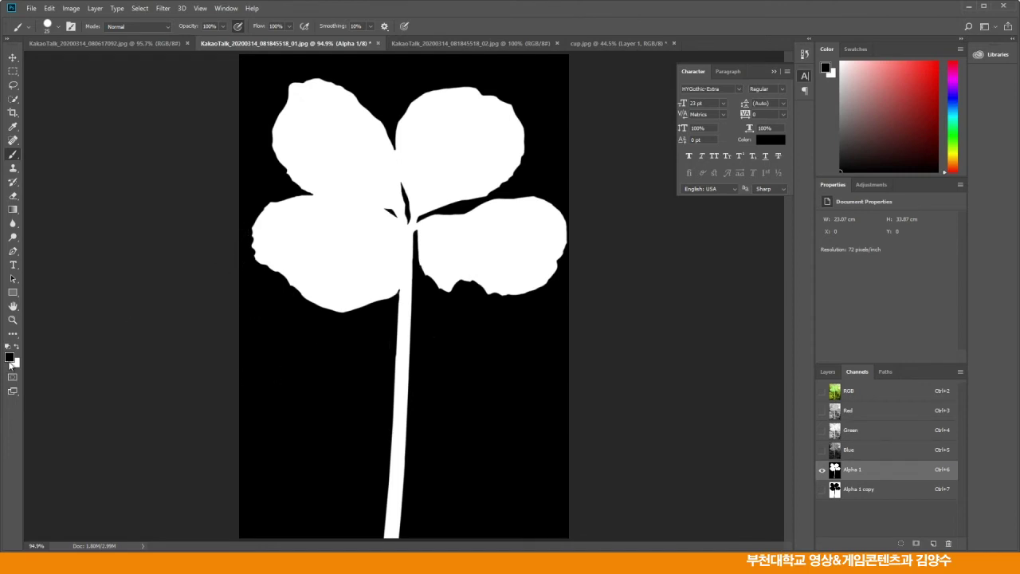
{"action": "left_click", "coordinate": [13, 57]}
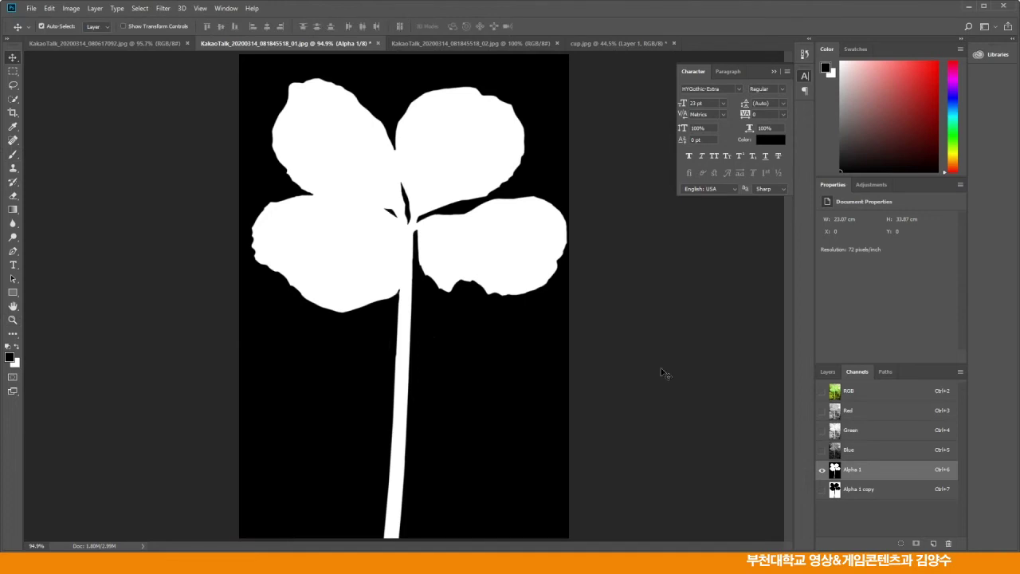
Select the photo's background by loading Alpha 1 on the RGB composite and inverting the selection, and fill it with white
{"action": "left_click", "coordinate": [868, 397]}
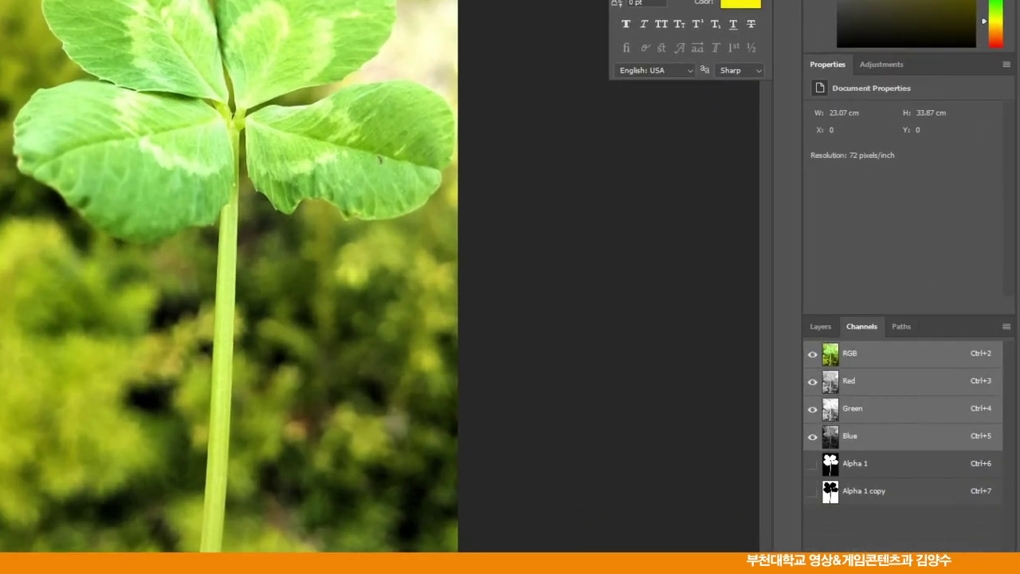
{"action": "left_click", "coordinate": [830, 463], "text": "ctrl"}
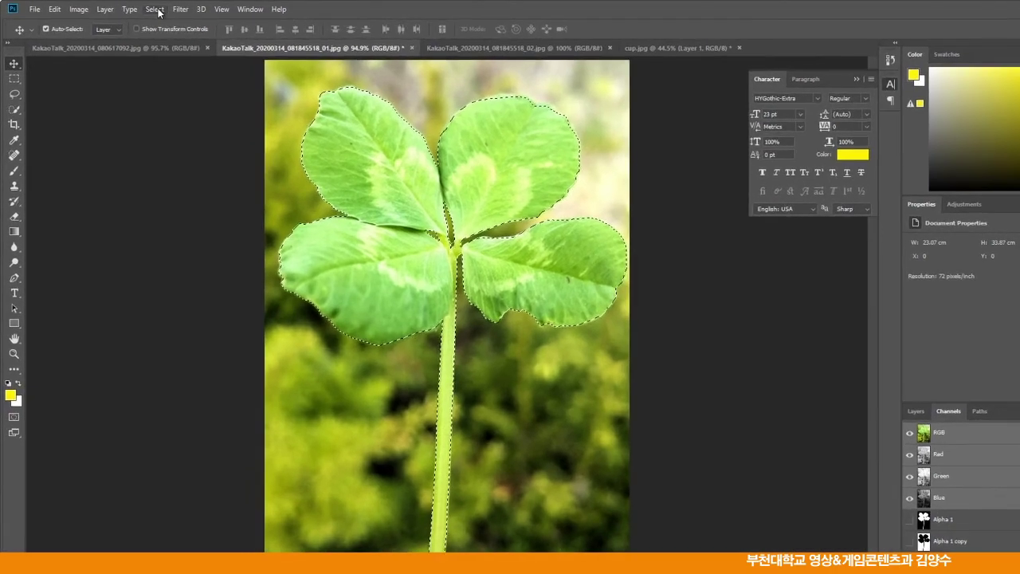
{"action": "left_click", "coordinate": [141, 8]}
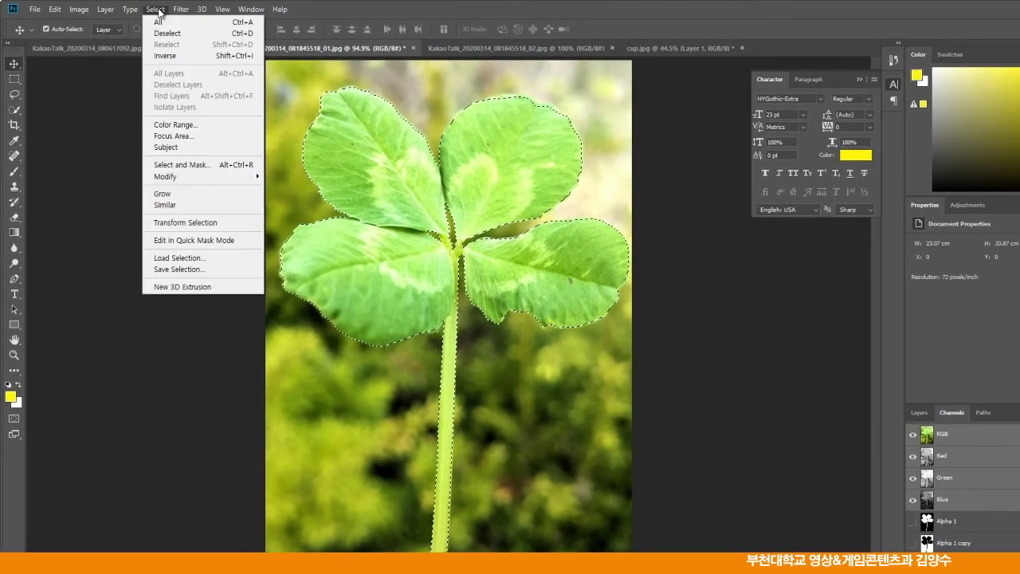
{"action": "left_click", "coordinate": [166, 56]}
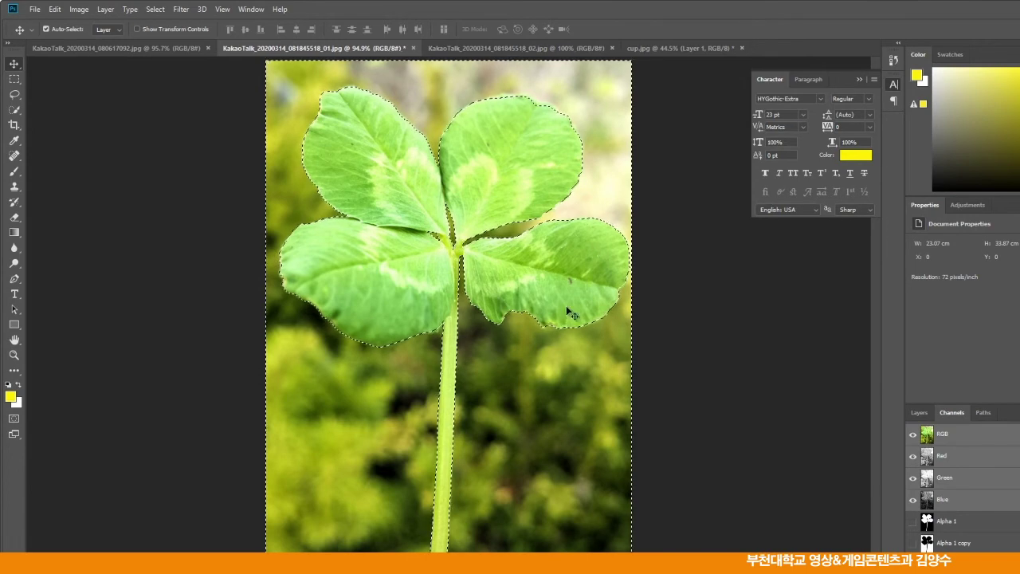
{"action": "key", "text": "shift+F5"}
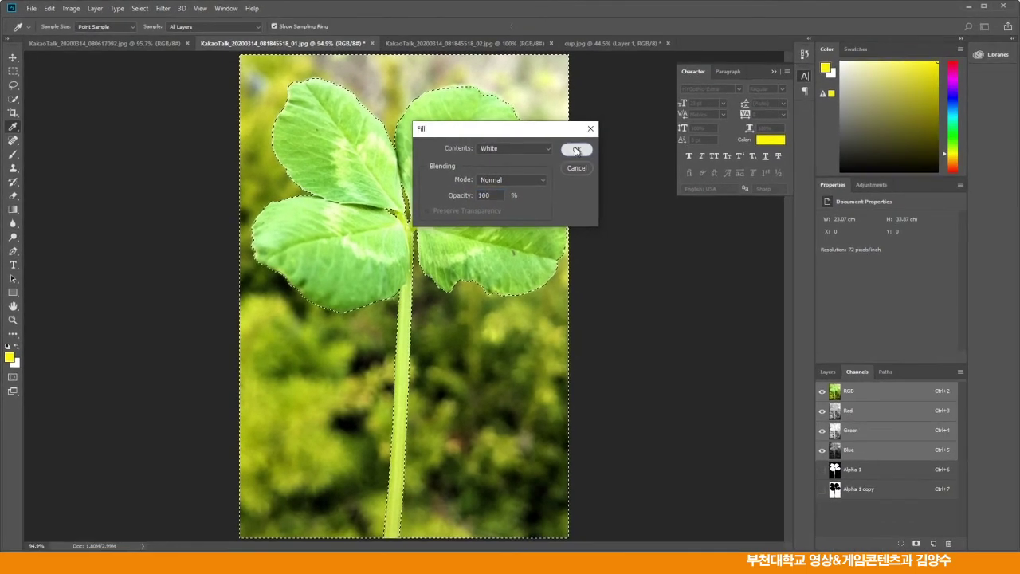
{"action": "key", "text": "Return"}
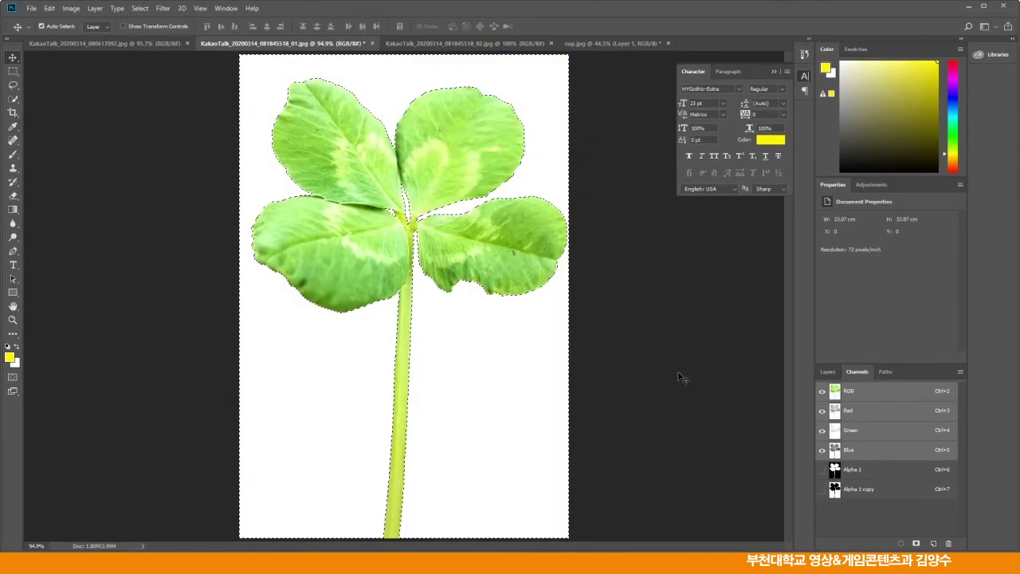
Turn the Background into a regular layer, delete the selected white area around the clover, and deselect
{"action": "key", "text": "F7"}
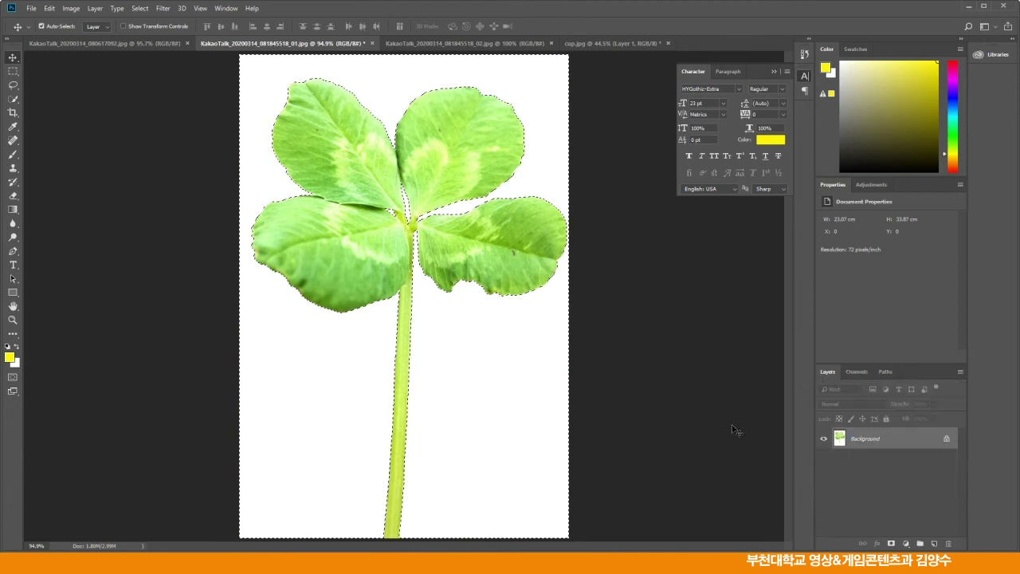
{"action": "double_click", "coordinate": [881, 441]}
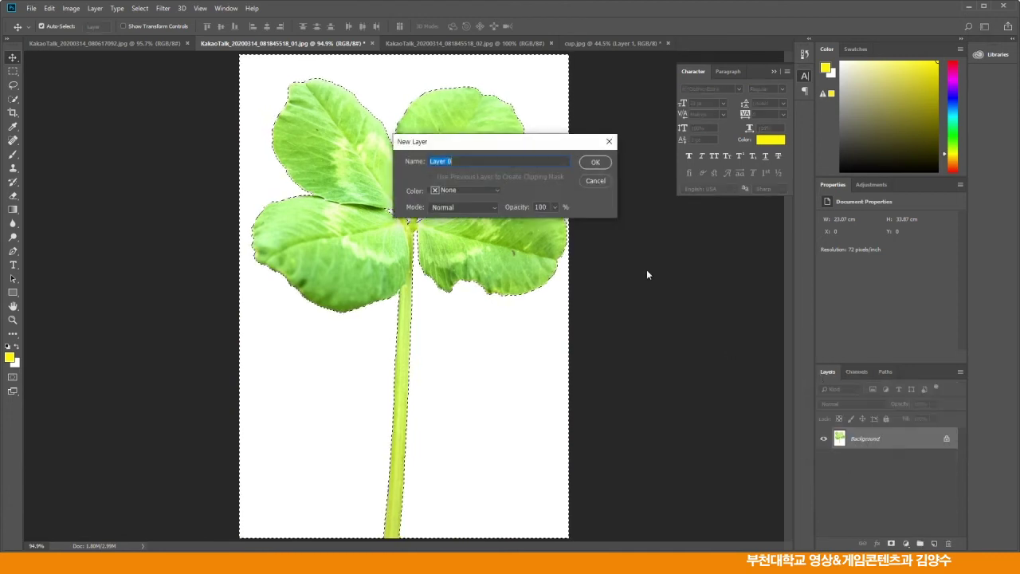
{"action": "left_click", "coordinate": [597, 162]}
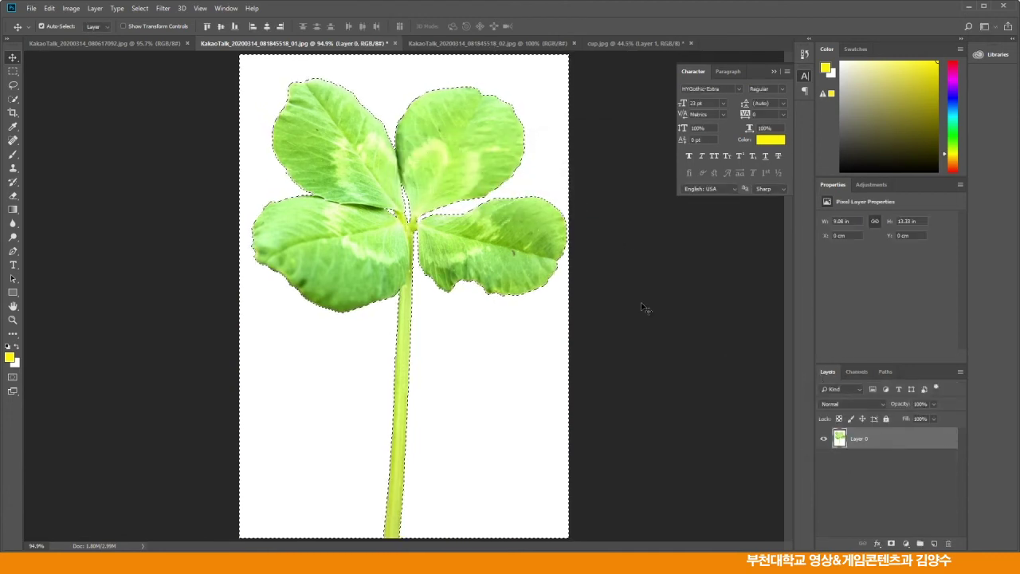
{"action": "key", "text": "Delete"}
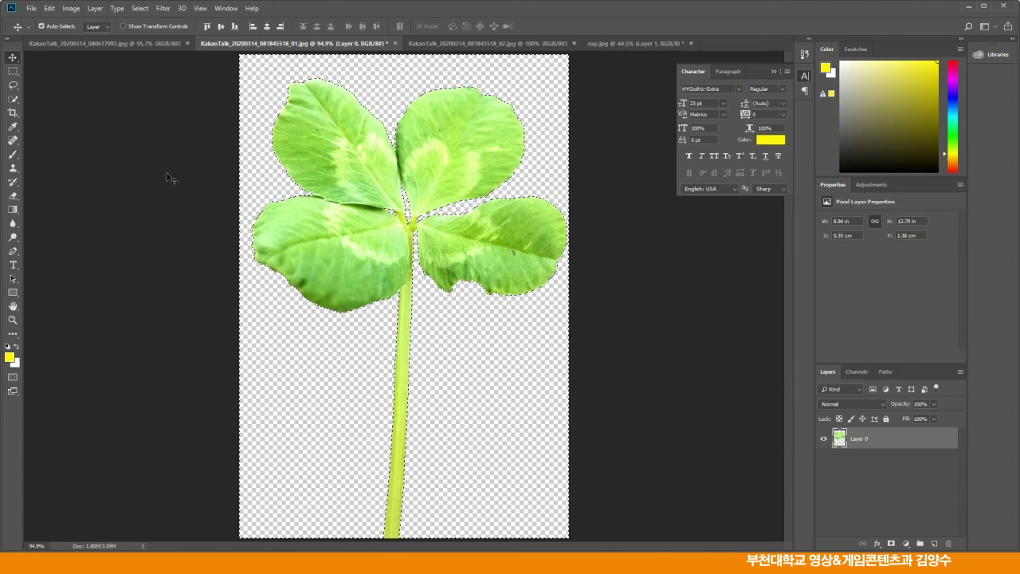
{"action": "key", "text": "ctrl+d"}
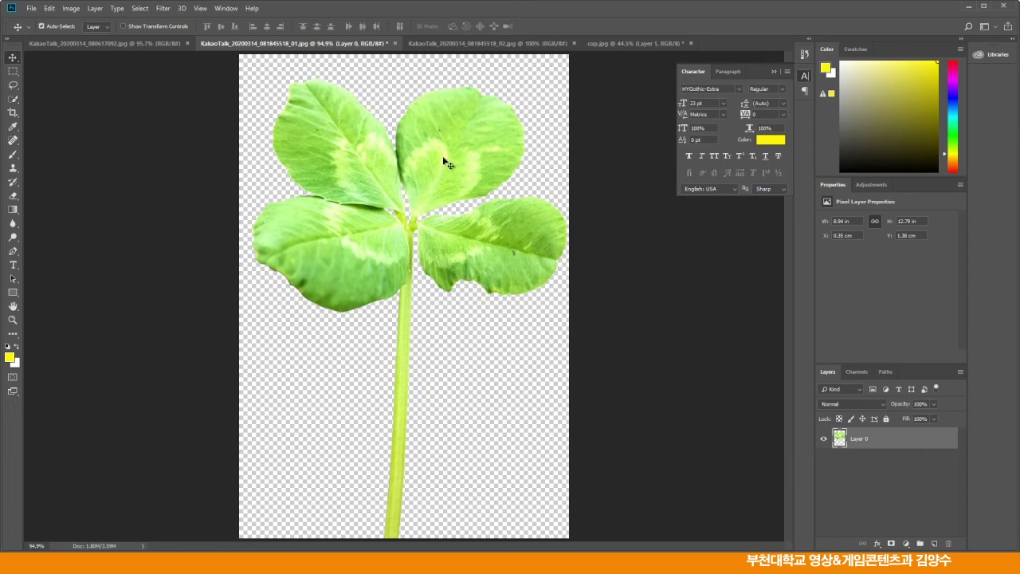
Float the clover image in its own window and copy the cut-out clover onto the middle UV strip in cup.jpg
{"action": "left_click_drag", "start_coordinate": [336, 48], "coordinate": [586, 164]}
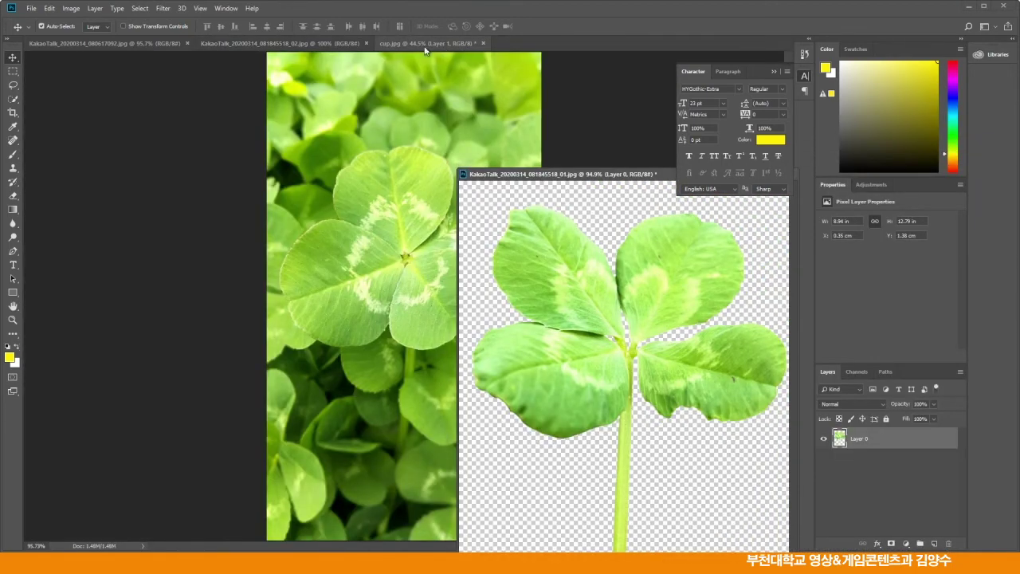
{"action": "left_click", "coordinate": [425, 45]}
{"action": "left_click_drag", "start_coordinate": [589, 300], "coordinate": [380, 297]}
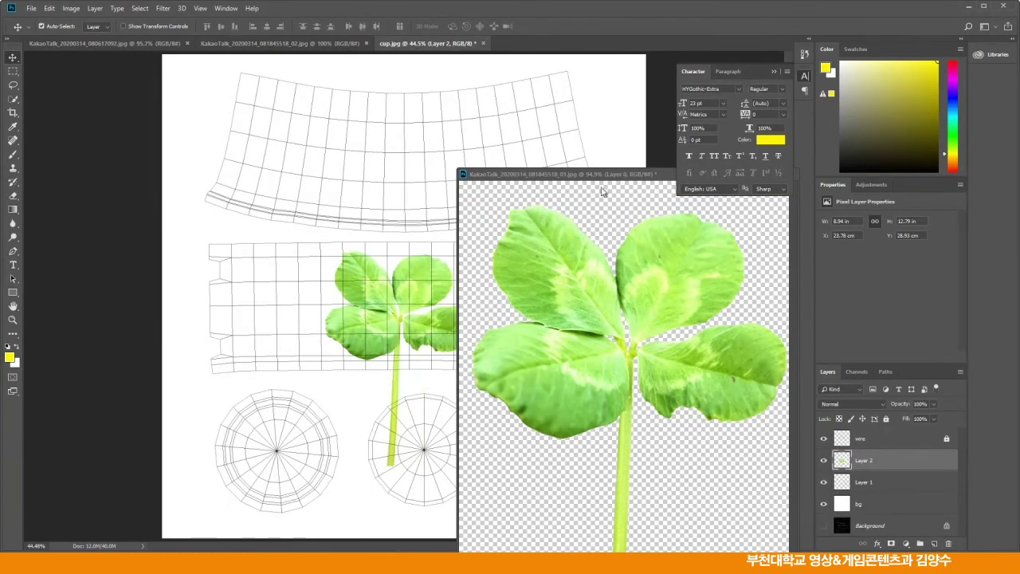
{"action": "left_click_drag", "start_coordinate": [603, 176], "coordinate": [554, 244]}
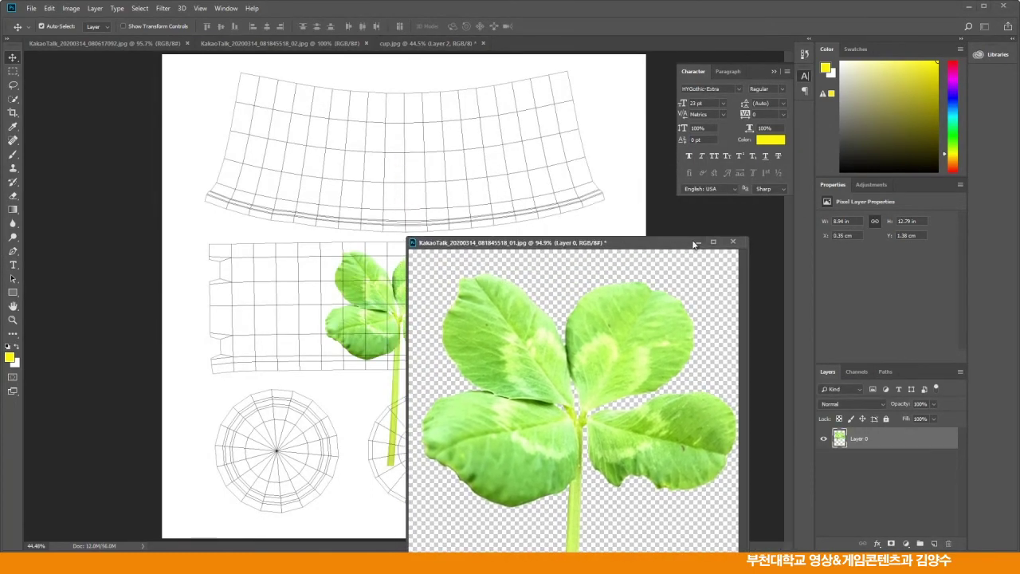
Minimise the source clover window, then scale the clover in cup.jpg to about 31% and place it inside the middle UV strip, left of the logo
{"action": "left_click", "coordinate": [694, 243]}
{"action": "left_click_drag", "start_coordinate": [423, 358], "coordinate": [338, 277]}
{"action": "left_click", "coordinate": [49, 8]}
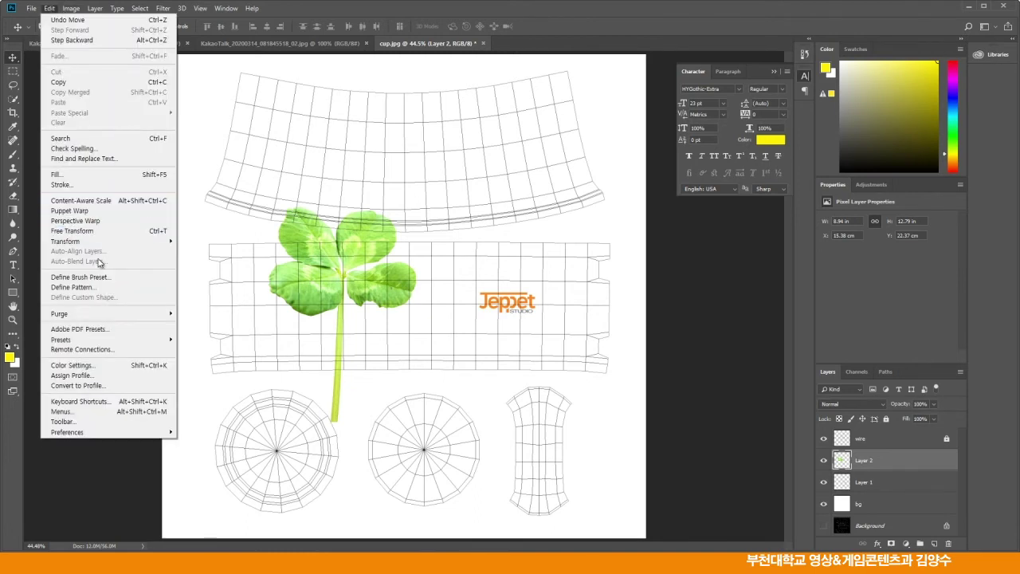
{"action": "mouse_move", "coordinate": [88, 249]}
{"action": "left_click", "coordinate": [199, 257]}
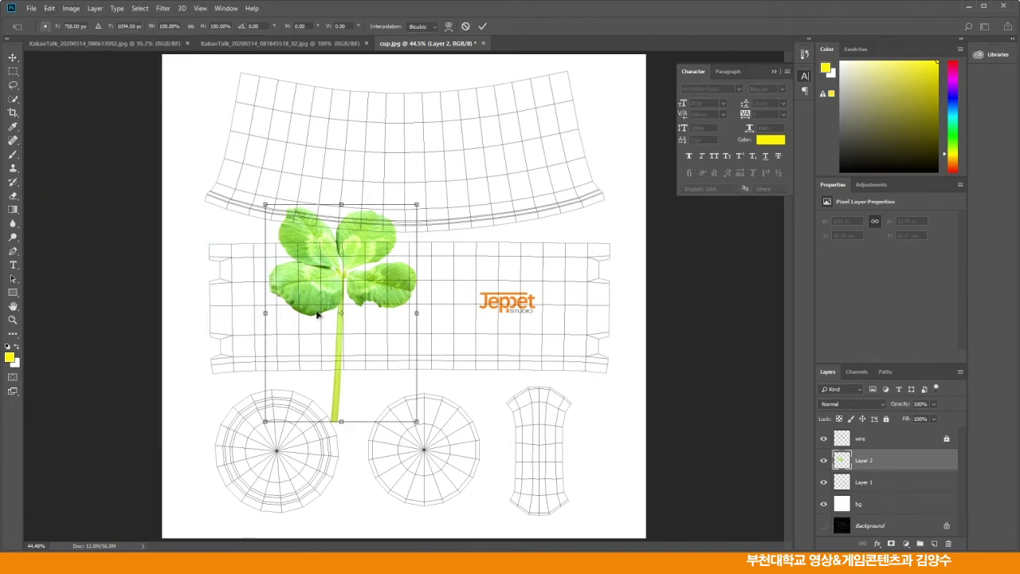
{"action": "left_click_drag", "start_coordinate": [415, 420], "coordinate": [354, 325]}
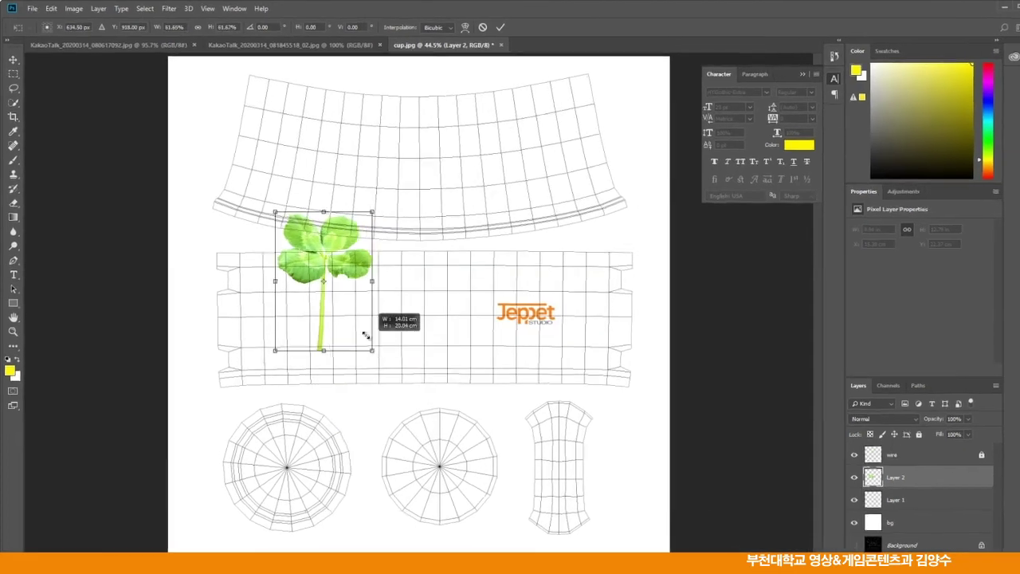
{"action": "left_click_drag", "start_coordinate": [385, 383], "coordinate": [381, 369]}
{"action": "left_click_drag", "start_coordinate": [363, 326], "coordinate": [361, 325]}
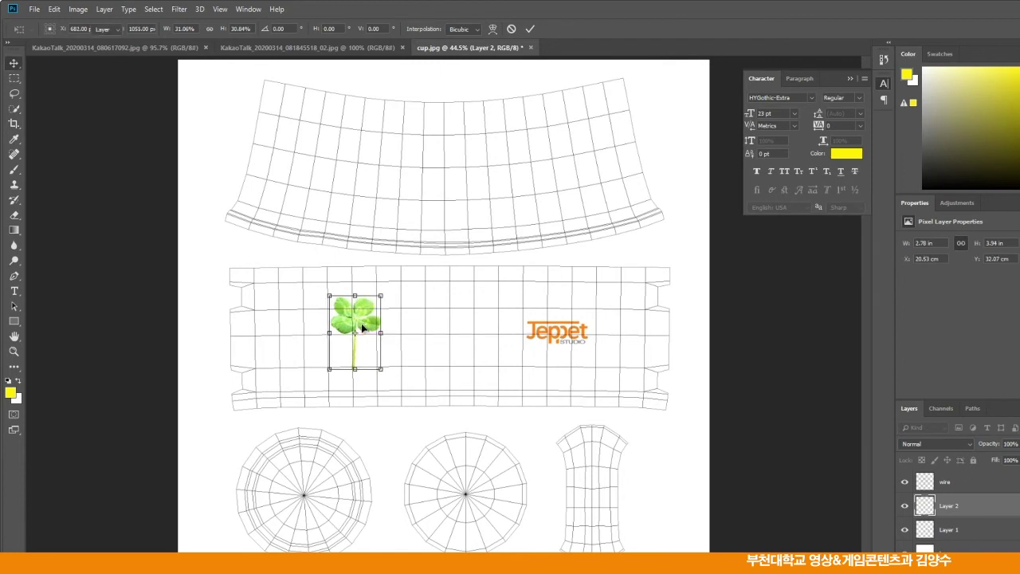
{"action": "key", "text": "Return"}
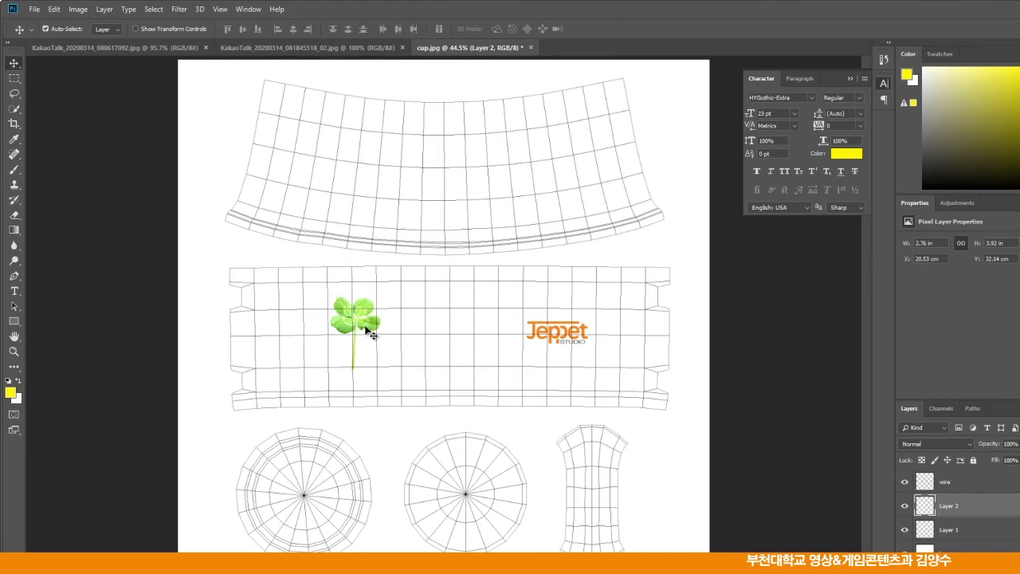
Duplicate the clover layer and move the copy beside the original clover on the middle UV strip
{"action": "left_click", "coordinate": [13, 353]}
{"action": "double_click", "coordinate": [13, 354]}
{"action": "left_click", "coordinate": [13, 336]}
{"action": "left_click_drag", "start_coordinate": [302, 352], "coordinate": [358, 314]}
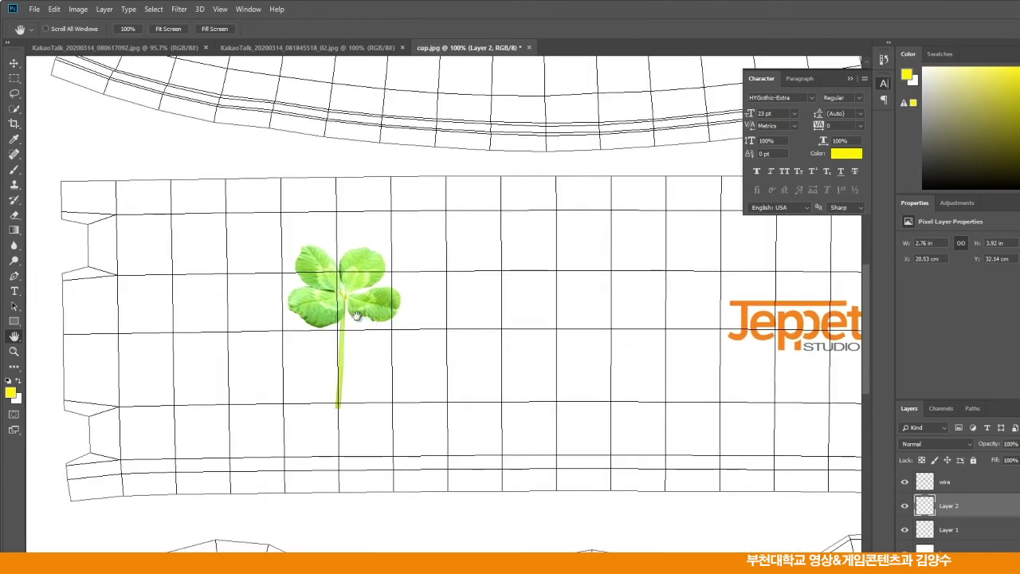
{"action": "left_click", "coordinate": [14, 63]}
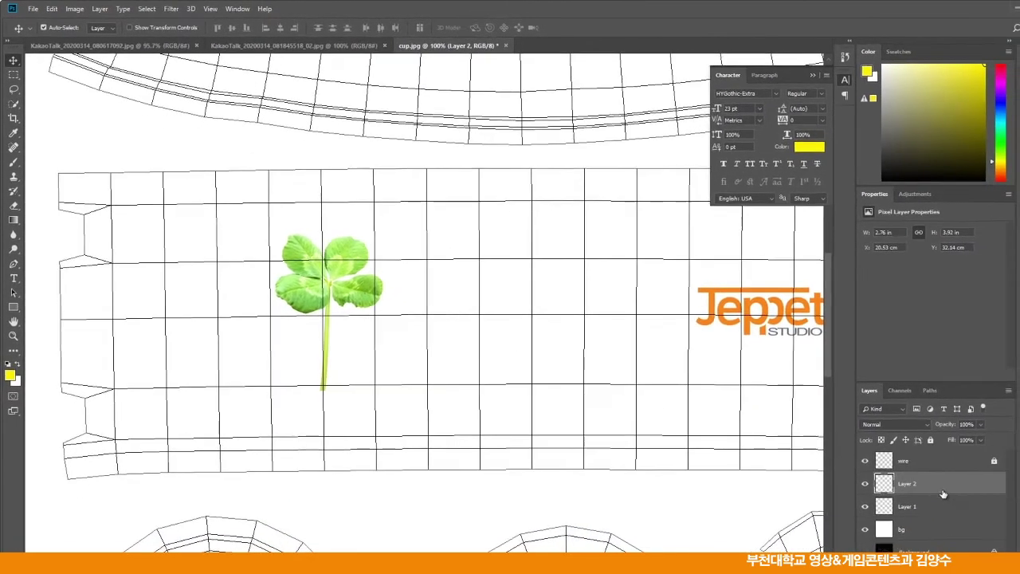
{"action": "key", "text": "ctrl+j"}
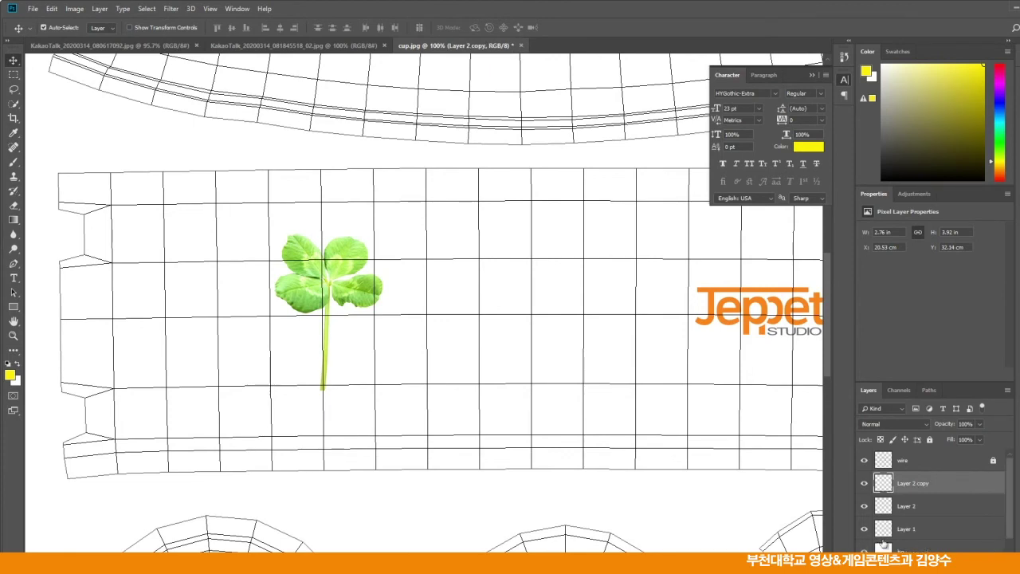
{"action": "left_click_drag", "start_coordinate": [350, 287], "coordinate": [468, 284]}
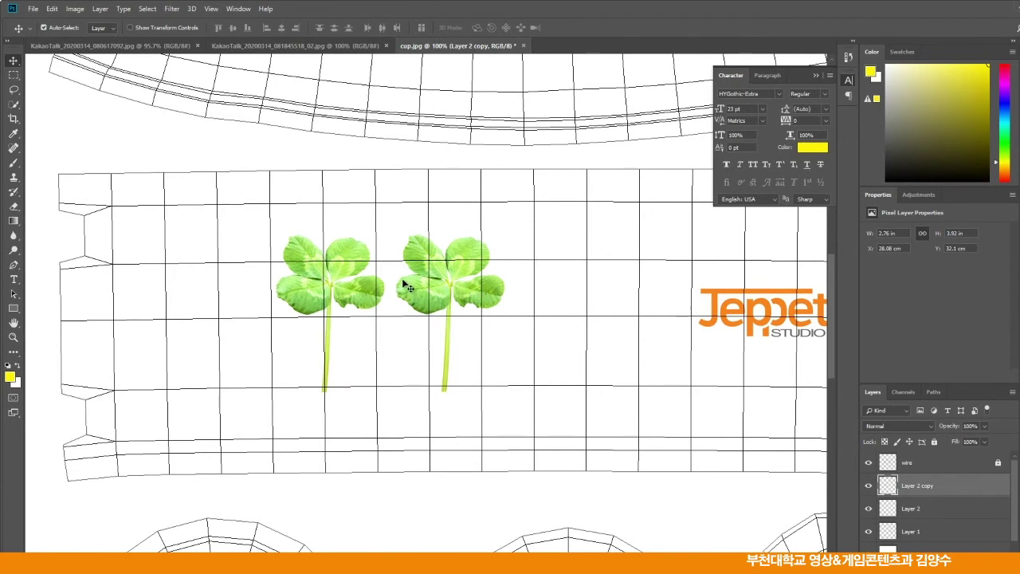
Warp the clover copy so its leaves become narrower and its stem curves toward the original clover
{"action": "left_click", "coordinate": [51, 9]}
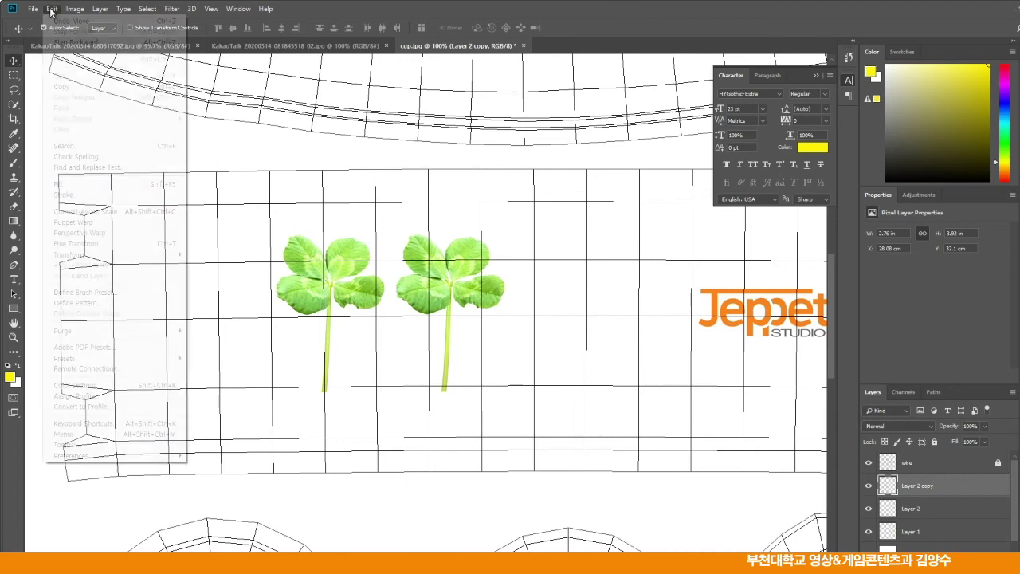
{"action": "mouse_move", "coordinate": [92, 256]}
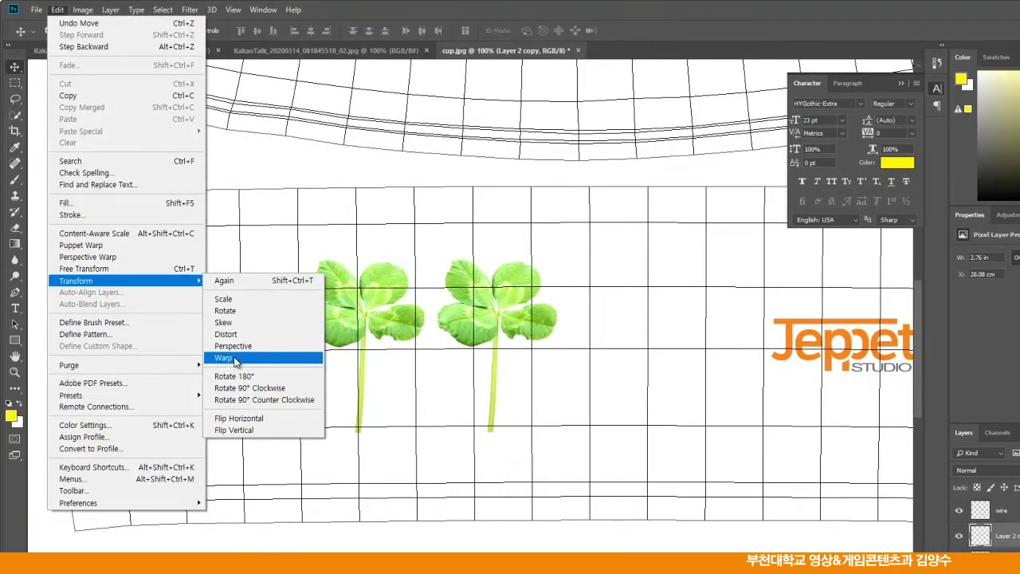
{"action": "left_click", "coordinate": [204, 324]}
{"action": "left_click_drag", "start_coordinate": [435, 318], "coordinate": [451, 320]}
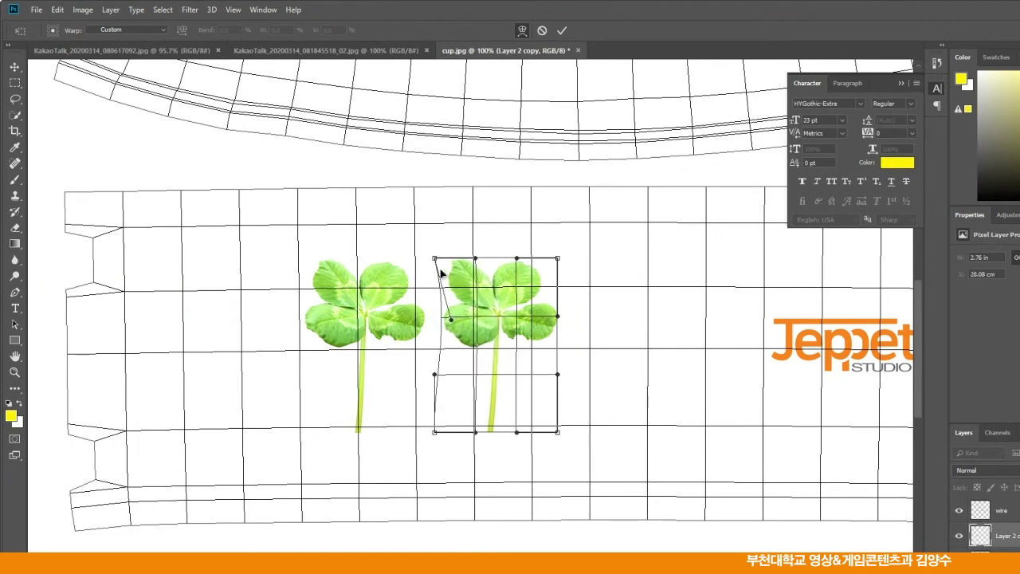
{"action": "left_click_drag", "start_coordinate": [435, 259], "coordinate": [454, 262]}
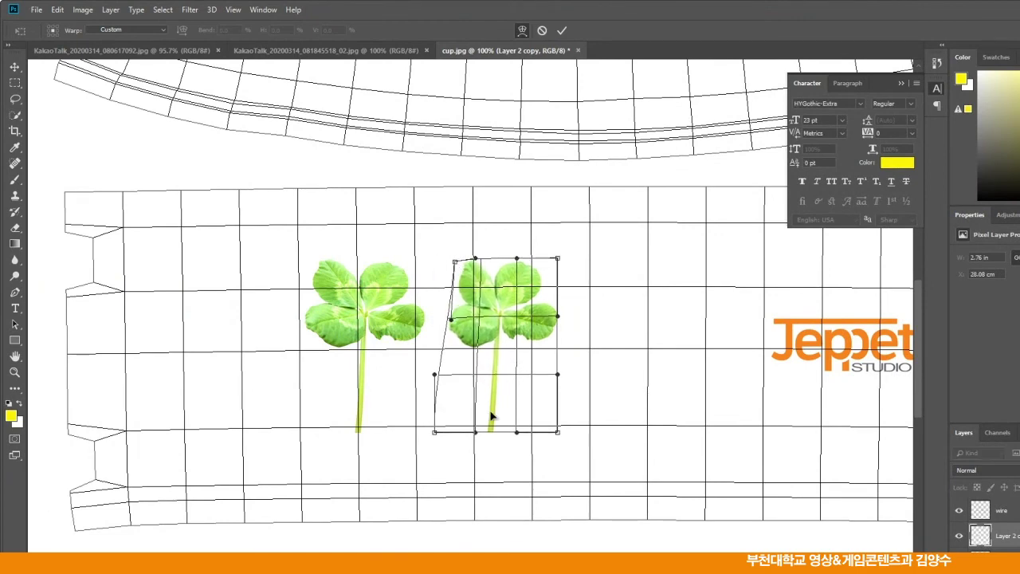
{"action": "left_click_drag", "start_coordinate": [533, 444], "coordinate": [497, 450]}
{"action": "left_click_drag", "start_coordinate": [436, 437], "coordinate": [413, 427]}
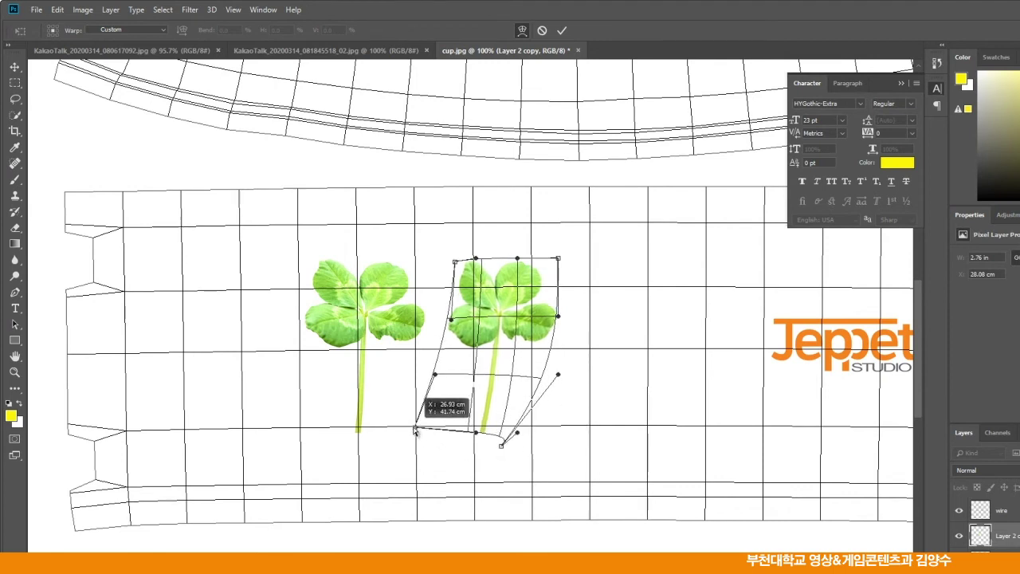
{"action": "left_click_drag", "start_coordinate": [438, 374], "coordinate": [465, 372]}
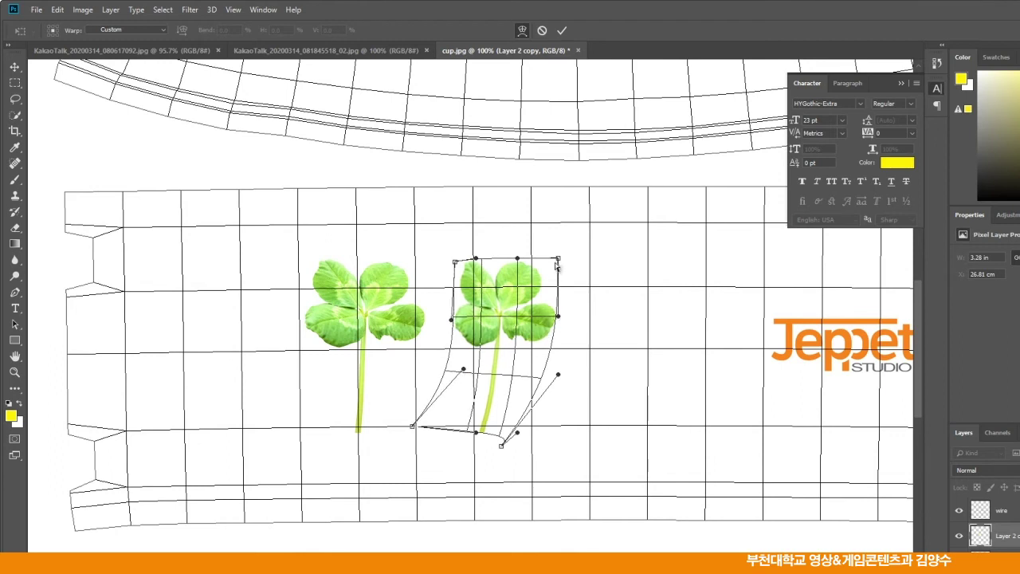
{"action": "left_click_drag", "start_coordinate": [558, 260], "coordinate": [462, 268]}
{"action": "left_click_drag", "start_coordinate": [559, 319], "coordinate": [543, 316]}
{"action": "left_click_drag", "start_coordinate": [476, 435], "coordinate": [466, 432]}
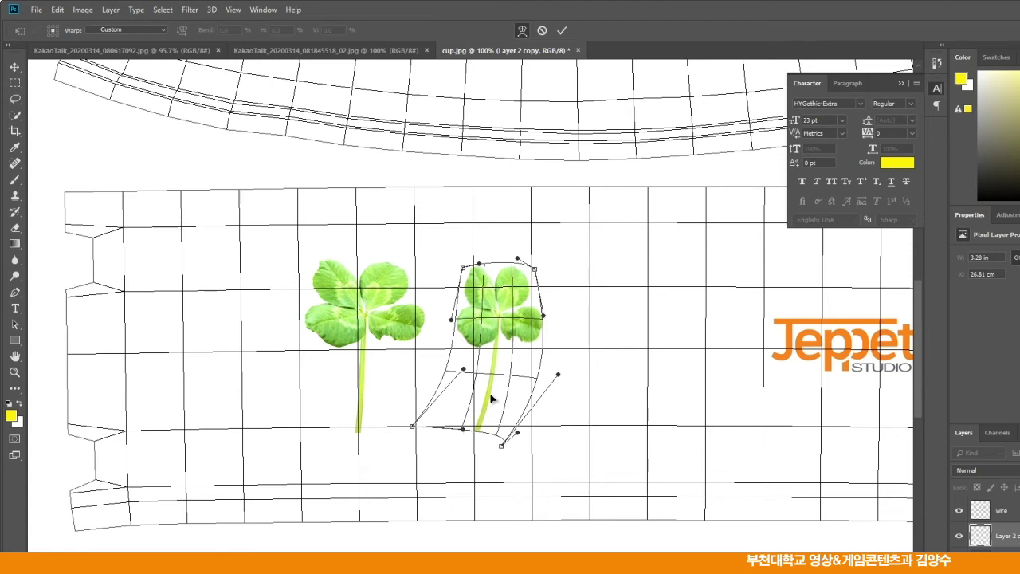
{"action": "key", "text": "Return"}
Rotate the clover copy about 26° counter-clockwise and move it to the left side of the original clover
{"action": "left_click_drag", "start_coordinate": [506, 324], "coordinate": [456, 322]}
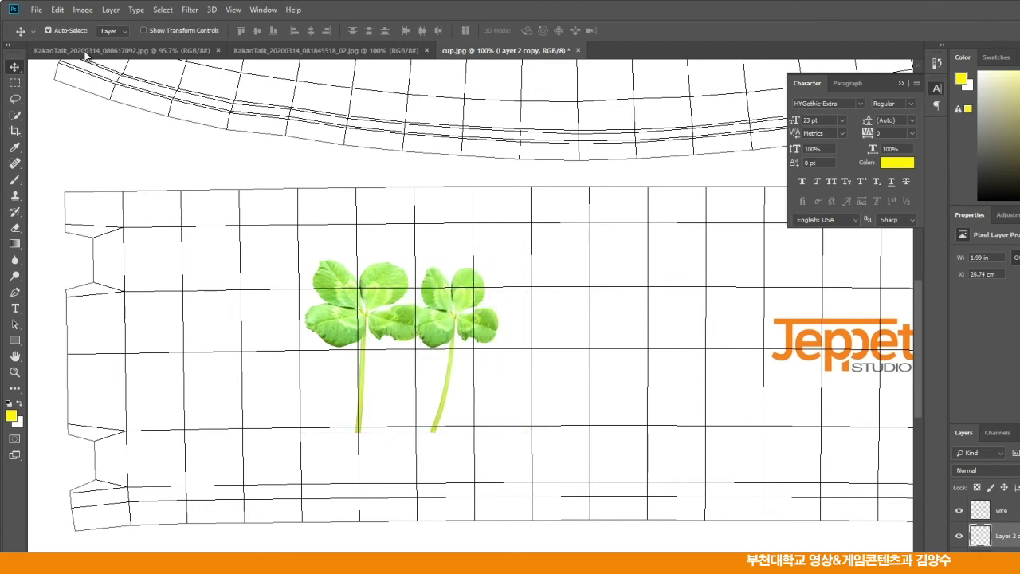
{"action": "left_click", "coordinate": [58, 9]}
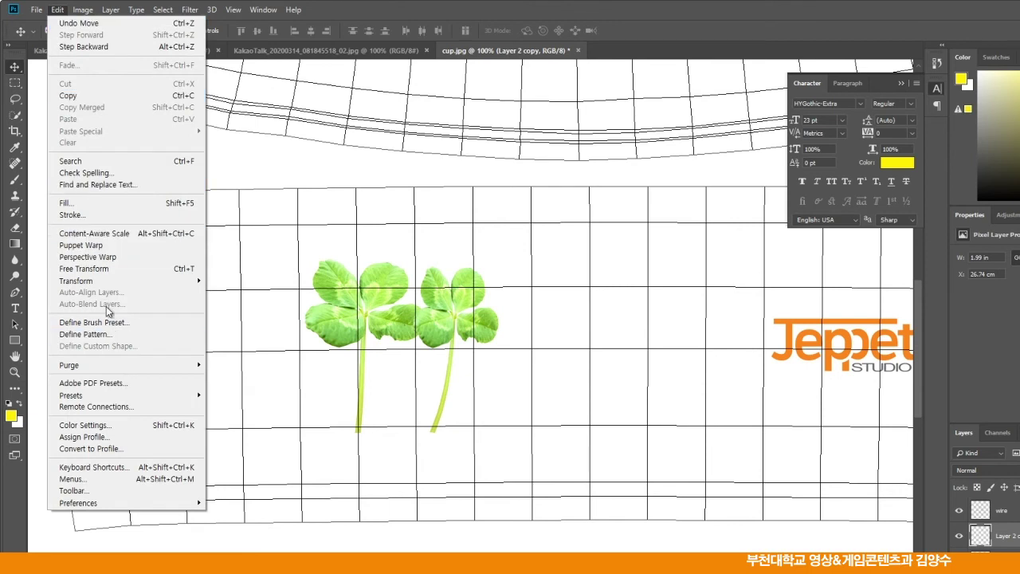
{"action": "mouse_move", "coordinate": [100, 283]}
{"action": "left_click", "coordinate": [225, 310]}
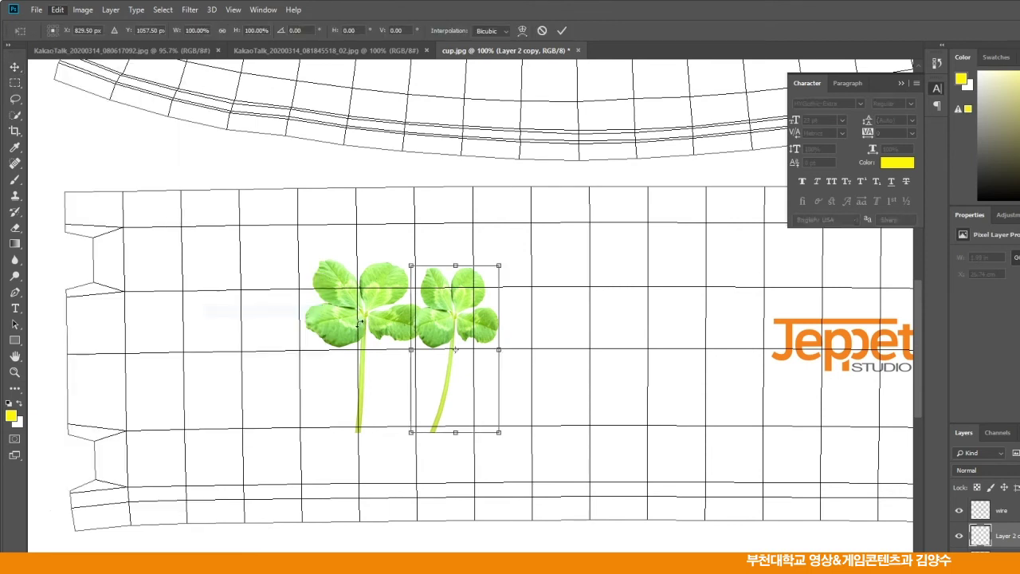
{"action": "left_click_drag", "start_coordinate": [412, 264], "coordinate": [341, 283]}
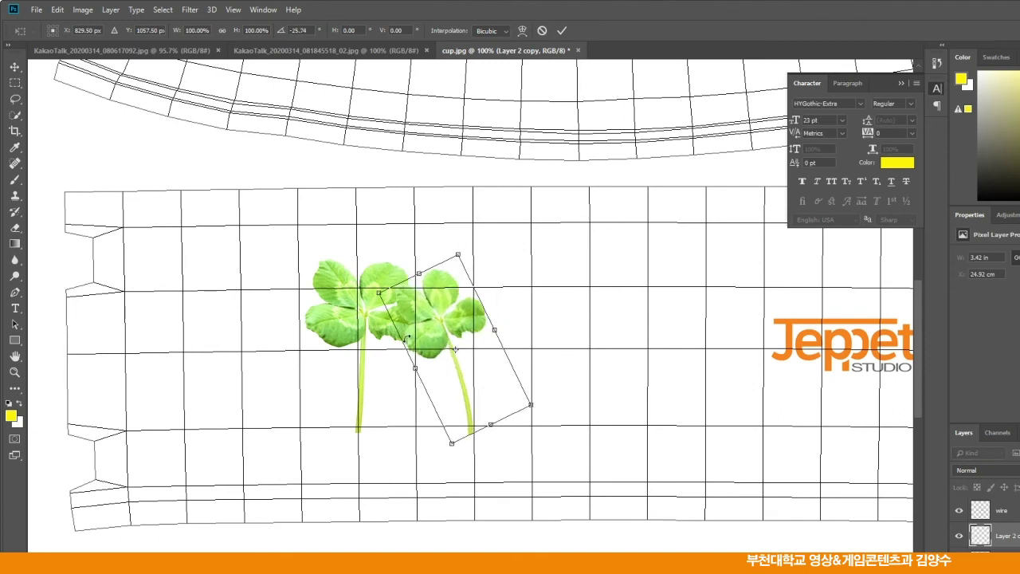
{"action": "key", "text": "Return"}
{"action": "left_click_drag", "start_coordinate": [440, 339], "coordinate": [300, 333]}
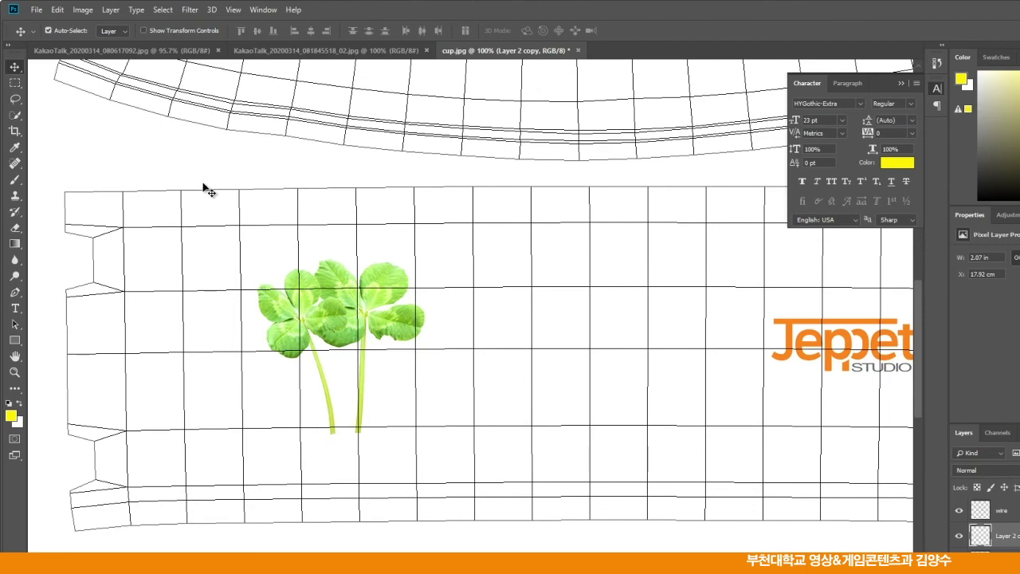
Scale the clover copy to about 85% and place it slightly overlapping the original, with the two stem ends close together
{"action": "left_click", "coordinate": [58, 10]}
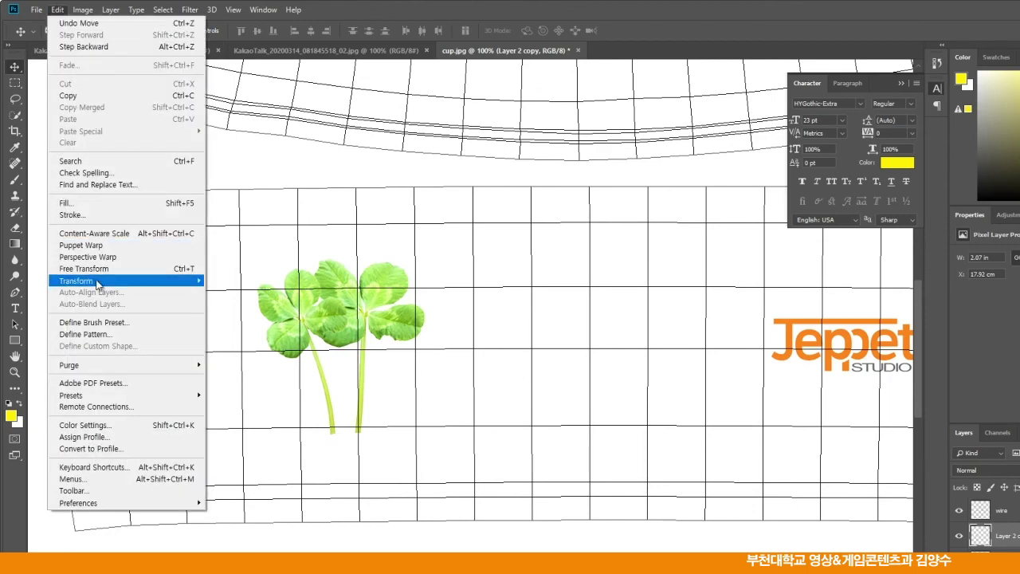
{"action": "mouse_move", "coordinate": [96, 284]}
{"action": "left_click", "coordinate": [244, 300]}
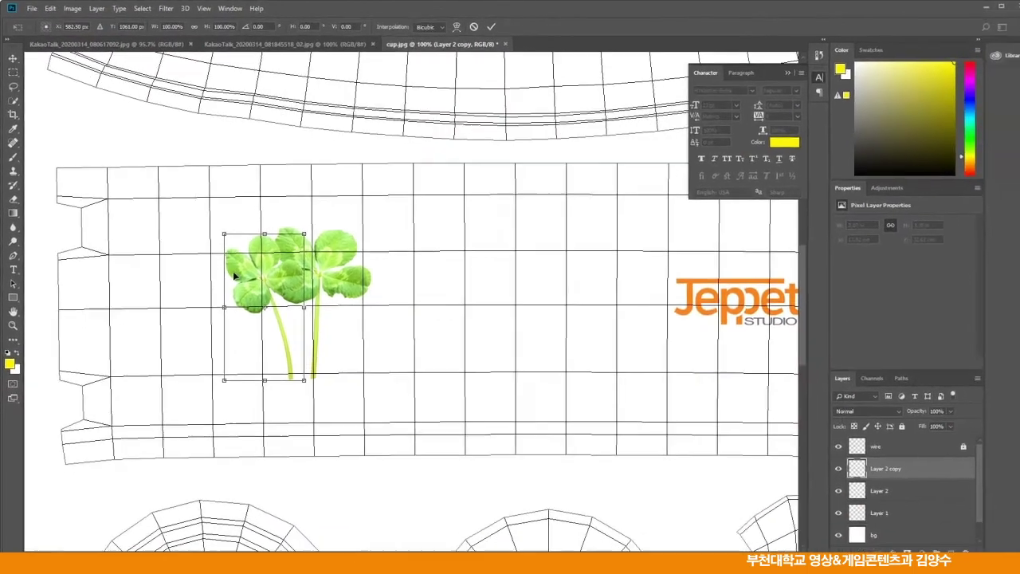
{"action": "left_click_drag", "start_coordinate": [299, 231], "coordinate": [287, 252]}
{"action": "mouse_move", "coordinate": [265, 291]}
{"action": "left_mouse_down"}
{"action": "mouse_move", "coordinate": [342, 279]}
{"action": "mouse_move", "coordinate": [263, 279]}
{"action": "mouse_move", "coordinate": [283, 291]}
{"action": "left_mouse_up"}
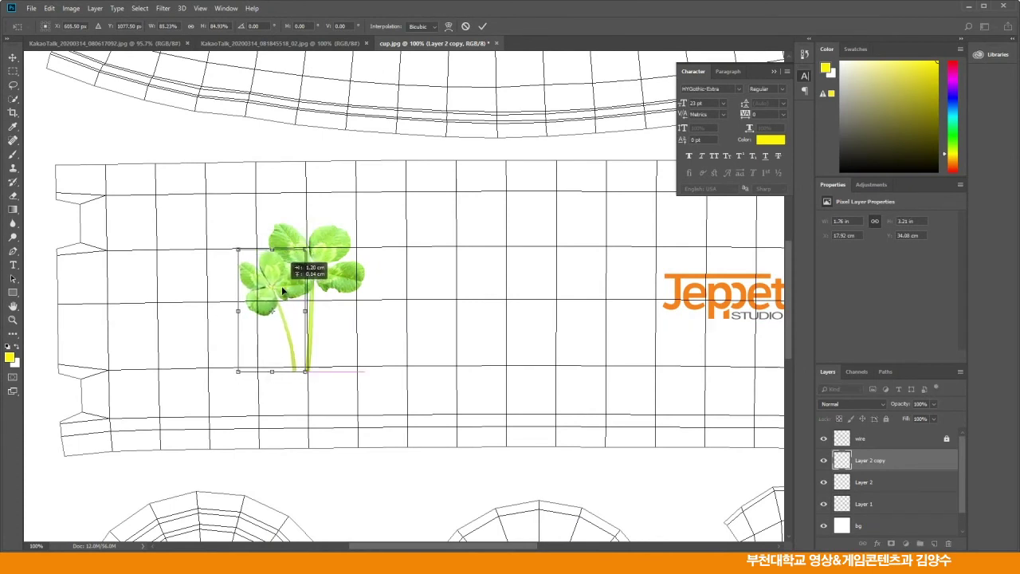
{"action": "key", "text": "Return"}
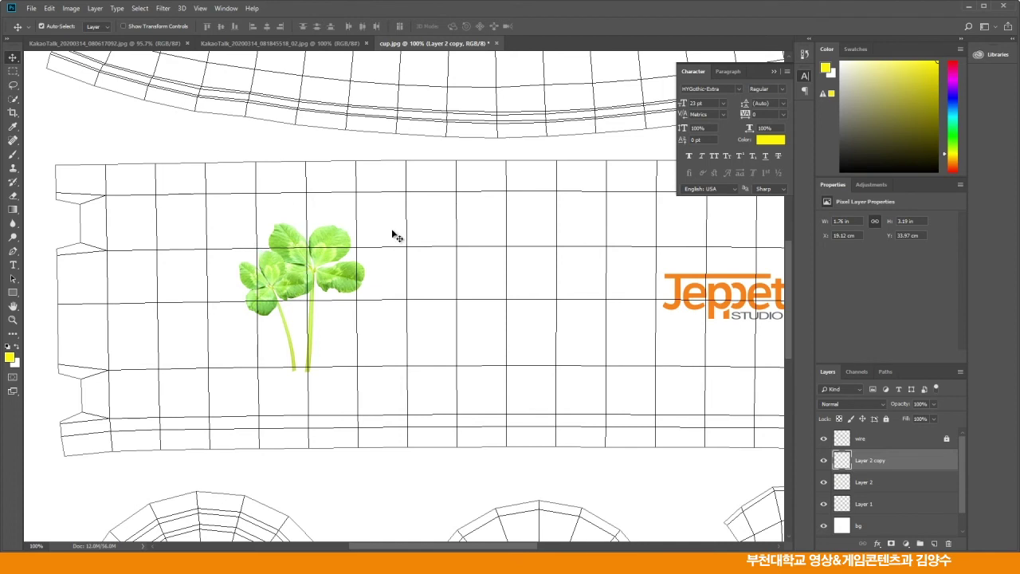
{"action": "key", "text": "h"}
{"action": "key", "text": "ctrl+0"}
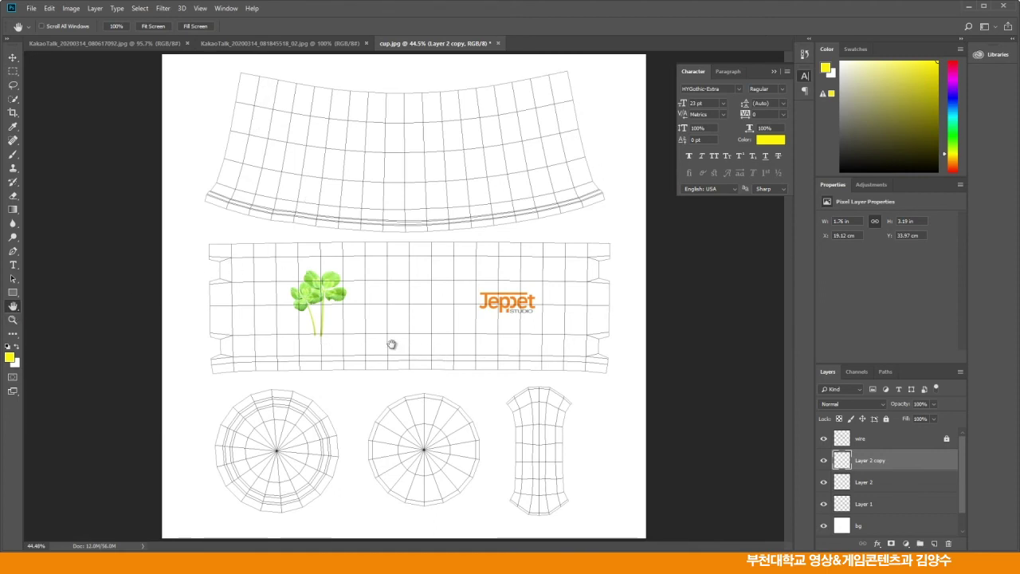
{"action": "left_click", "coordinate": [12, 58]}
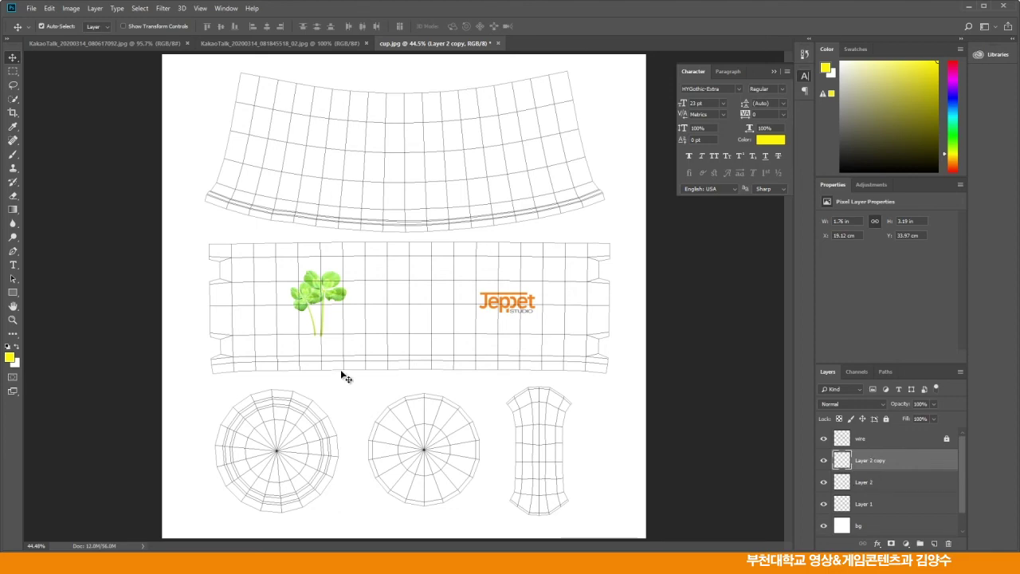
Use Hue/Saturation on the clover copy to shift its hue toward a deeper green, raise its saturation slightly and lower its lightness
{"action": "left_click", "coordinate": [13, 309]}
{"action": "left_click", "coordinate": [12, 320]}
{"action": "left_click_drag", "start_coordinate": [312, 291], "coordinate": [342, 328]}
{"action": "left_click", "coordinate": [13, 57]}
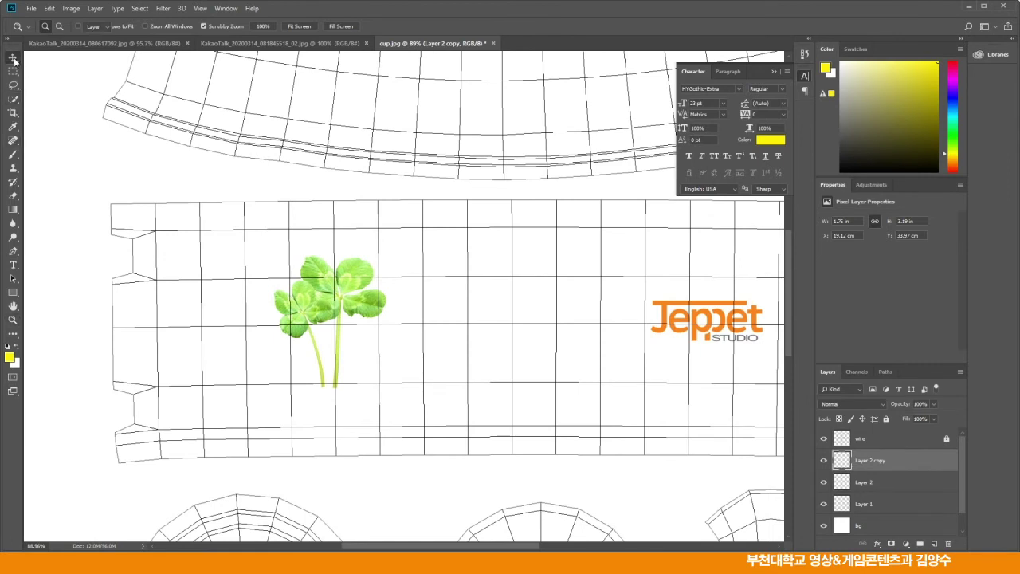
{"action": "left_click", "coordinate": [74, 9]}
{"action": "mouse_move", "coordinate": [87, 38]}
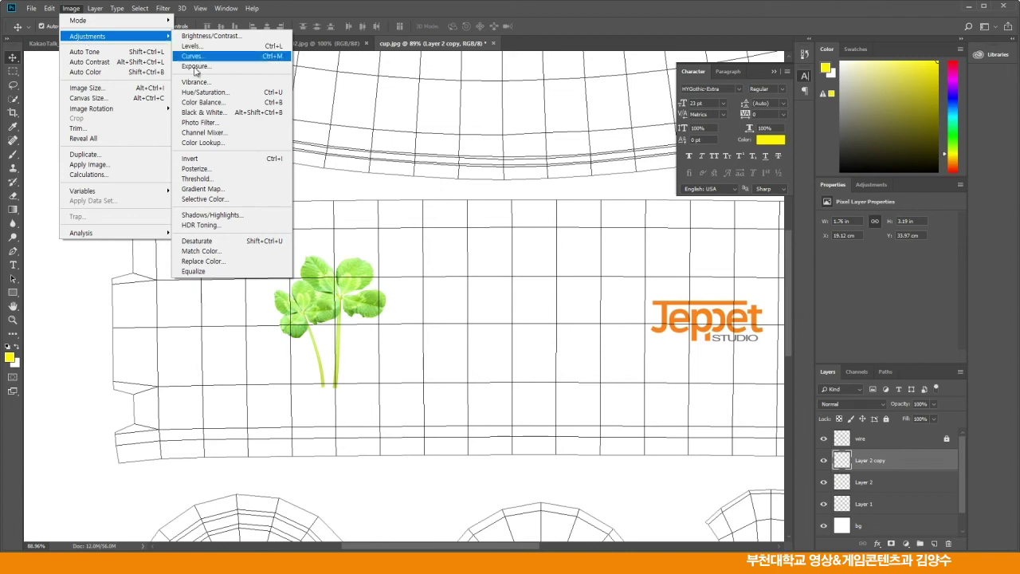
{"action": "left_click", "coordinate": [205, 94]}
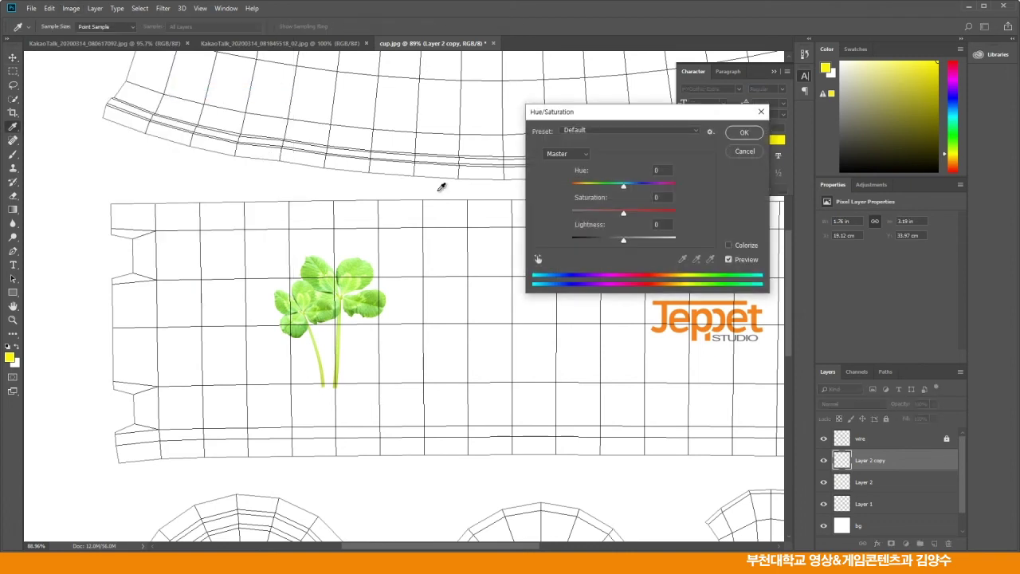
{"action": "left_click_drag", "start_coordinate": [614, 125], "coordinate": [521, 133]}
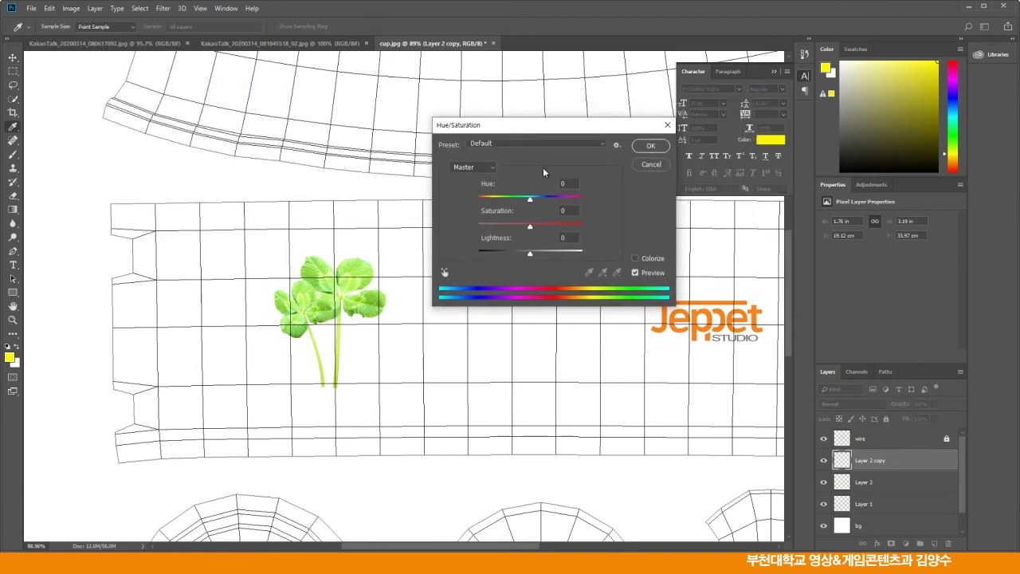
{"action": "mouse_move", "coordinate": [530, 201]}
{"action": "left_mouse_down"}
{"action": "mouse_move", "coordinate": [519, 201]}
{"action": "mouse_move", "coordinate": [538, 200]}
{"action": "left_mouse_up"}
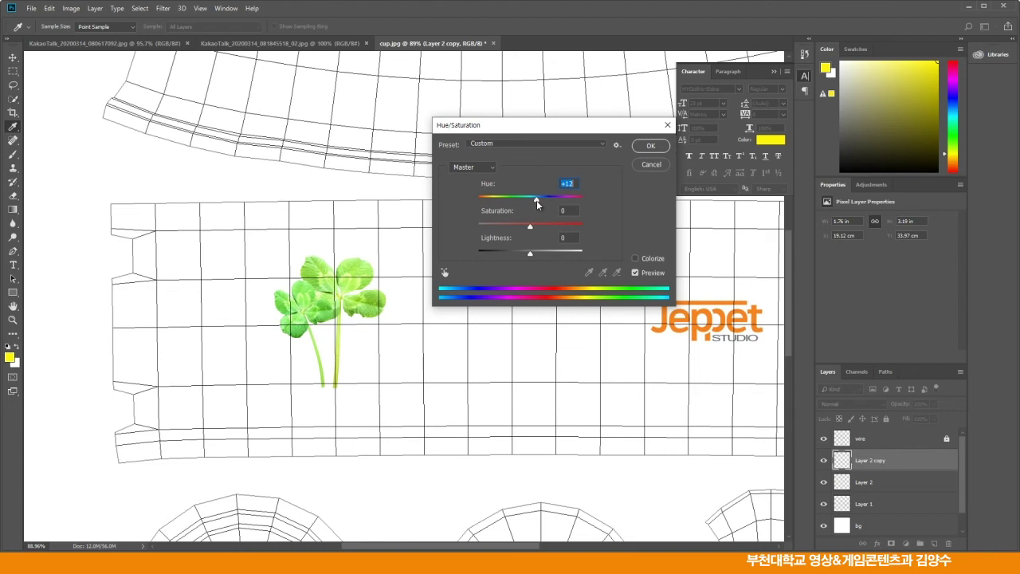
{"action": "left_click_drag", "start_coordinate": [536, 200], "coordinate": [537, 202]}
{"action": "left_click_drag", "start_coordinate": [529, 250], "coordinate": [523, 256]}
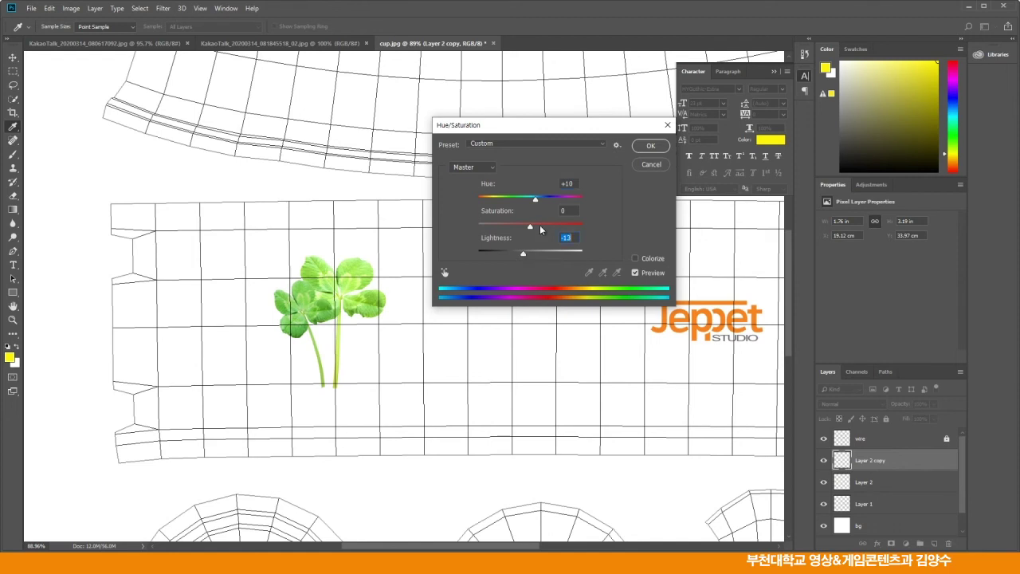
{"action": "left_click_drag", "start_coordinate": [535, 204], "coordinate": [536, 203]}
{"action": "left_click_drag", "start_coordinate": [524, 257], "coordinate": [525, 258]}
{"action": "left_click_drag", "start_coordinate": [530, 227], "coordinate": [537, 229]}
{"action": "mouse_move", "coordinate": [525, 258]}
{"action": "left_mouse_down"}
{"action": "mouse_move", "coordinate": [543, 230]}
{"action": "mouse_move", "coordinate": [522, 253]}
{"action": "left_mouse_up"}
{"action": "left_click", "coordinate": [651, 147]}
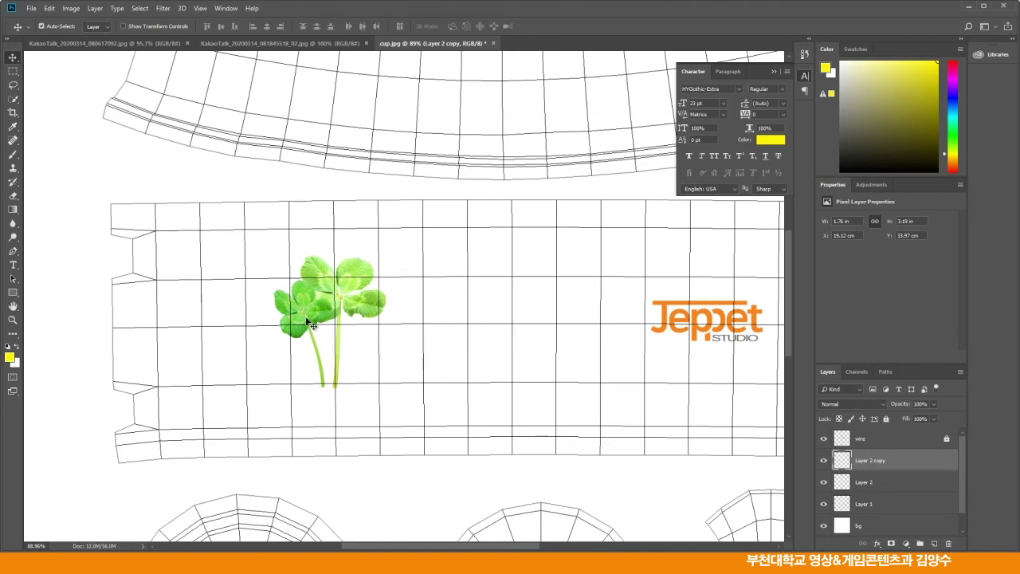
Scale the clover copy down to about 94%, keeping its stem end beside the original clover's stem
{"action": "left_click_drag", "start_coordinate": [307, 317], "coordinate": [307, 317]}
{"action": "left_click", "coordinate": [51, 9]}
{"action": "mouse_move", "coordinate": [86, 253]}
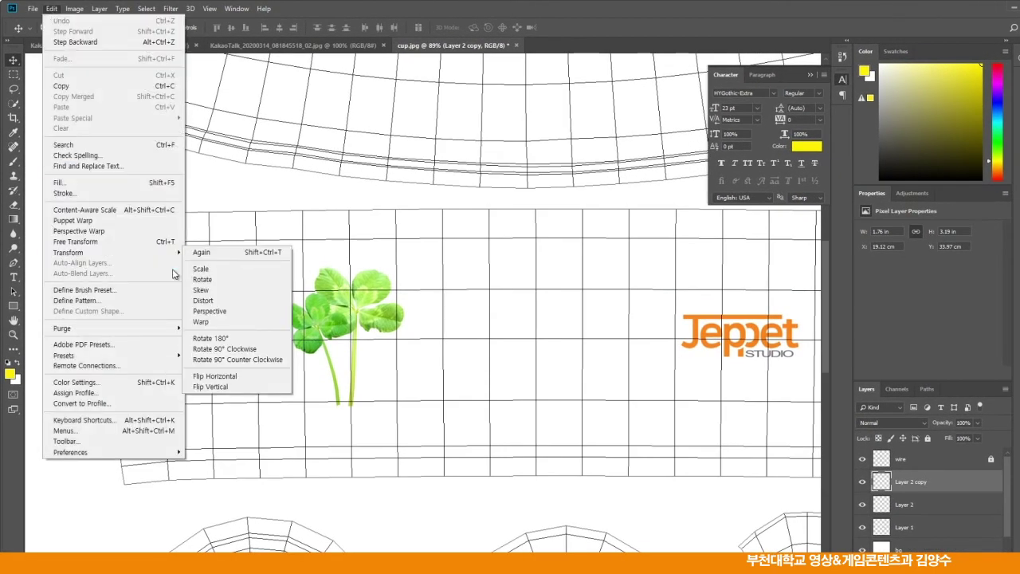
{"action": "left_click", "coordinate": [209, 269]}
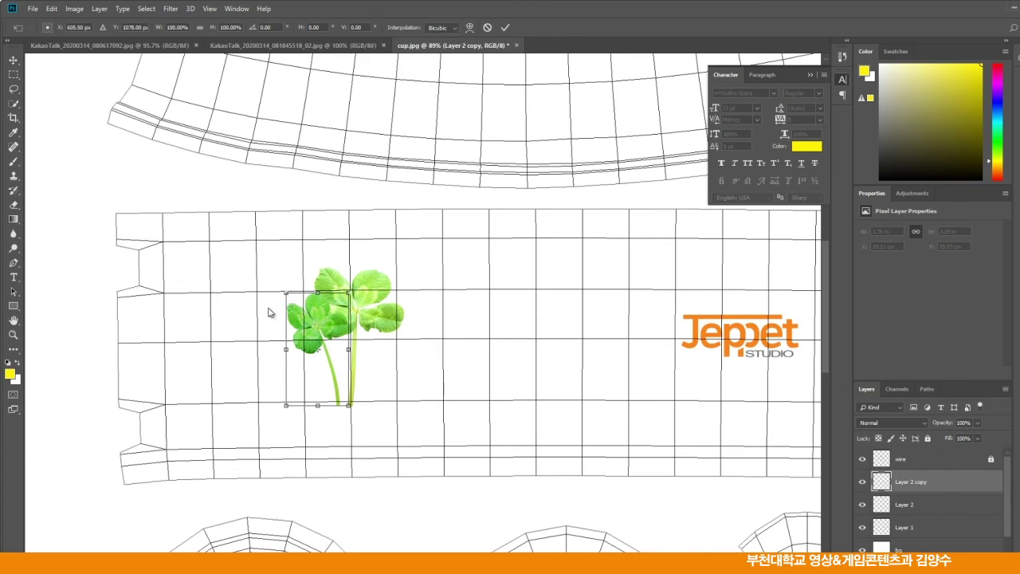
{"action": "left_click_drag", "start_coordinate": [286, 294], "coordinate": [288, 300]}
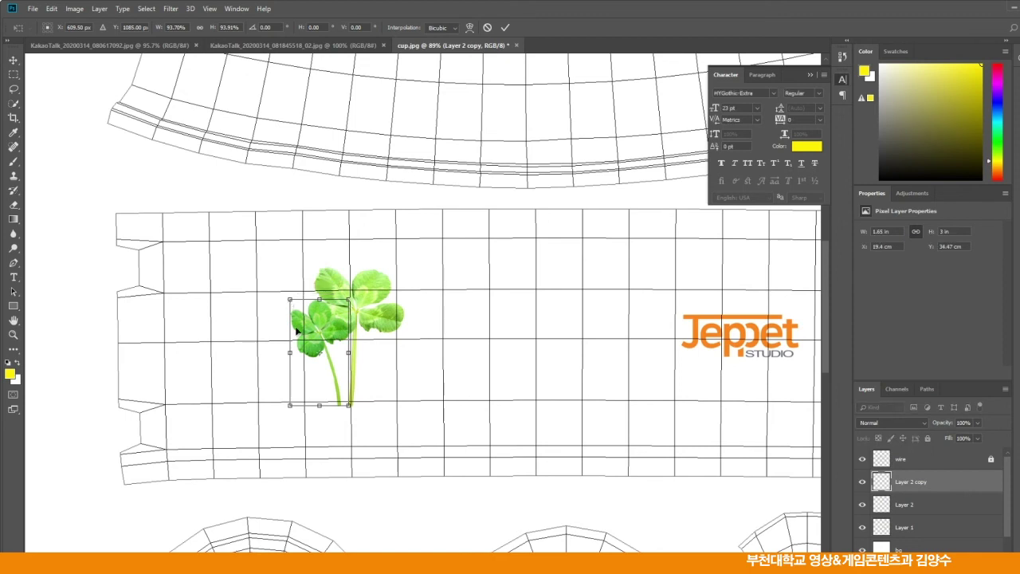
{"action": "key", "text": "Return"}
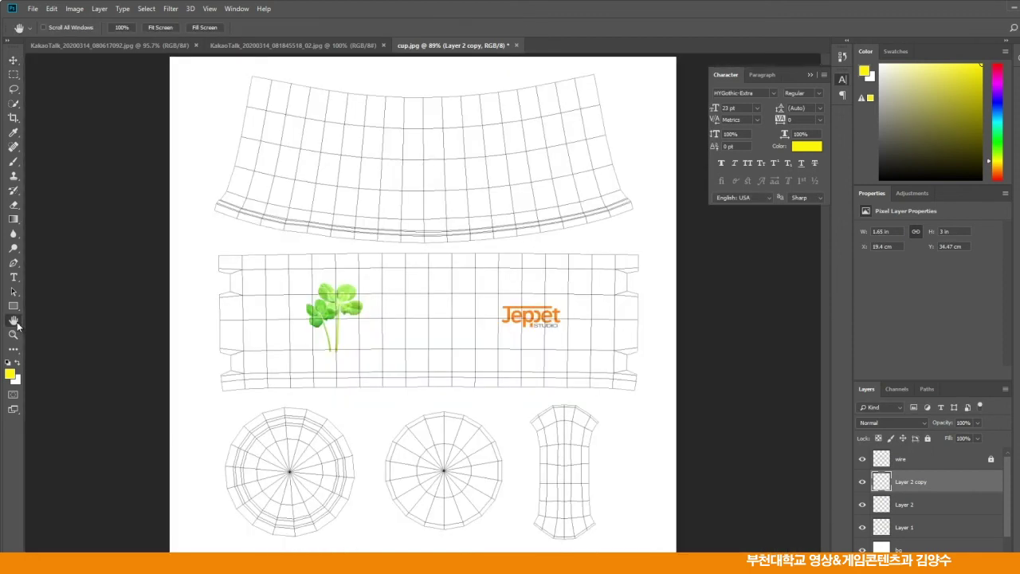
Add a new empty layer above the clover copy and below the wire layer, with Normal mode and 100% opacity
{"action": "double_click", "coordinate": [13, 319]}
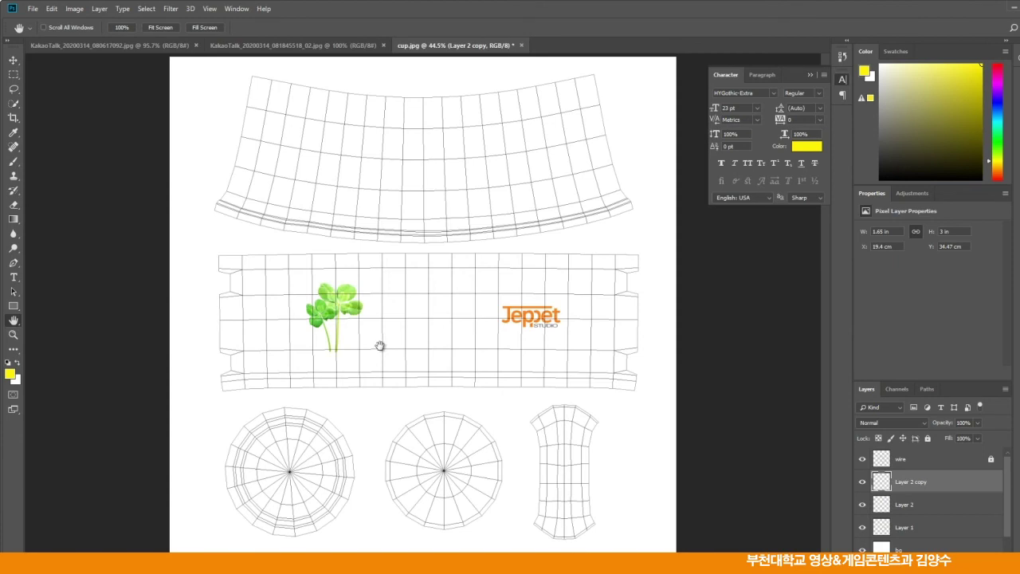
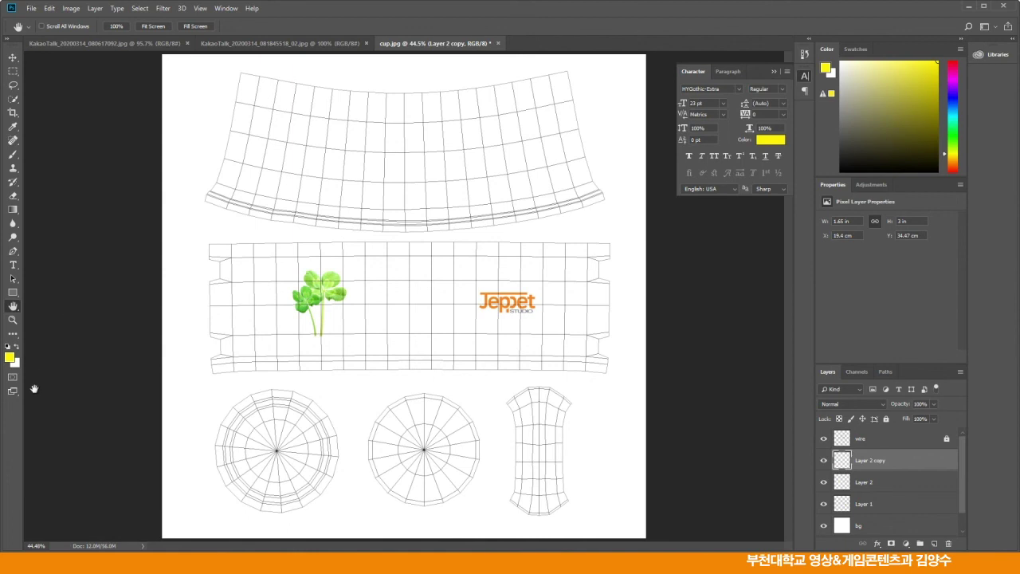
{"action": "left_click", "coordinate": [961, 369]}
{"action": "left_click", "coordinate": [956, 16]}
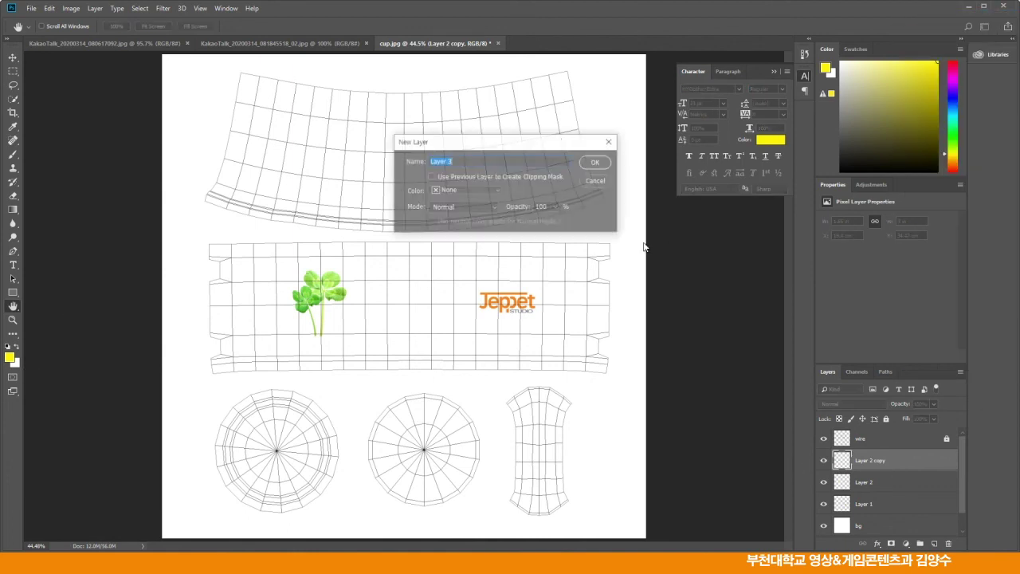
{"action": "left_click", "coordinate": [594, 163]}
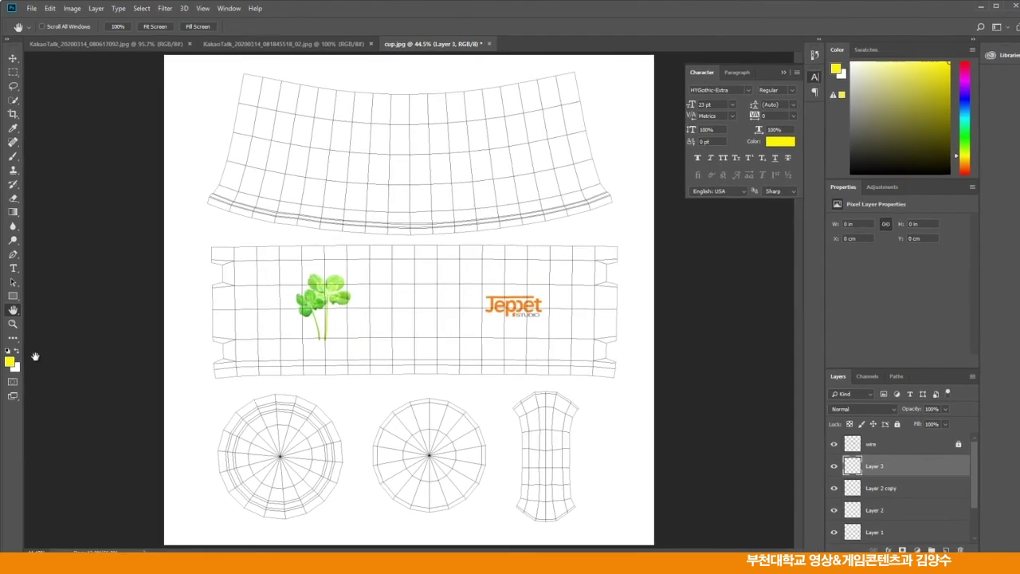
Set the foreground colour to a dark brown with a hue of 24°
{"action": "double_click", "coordinate": [12, 324]}
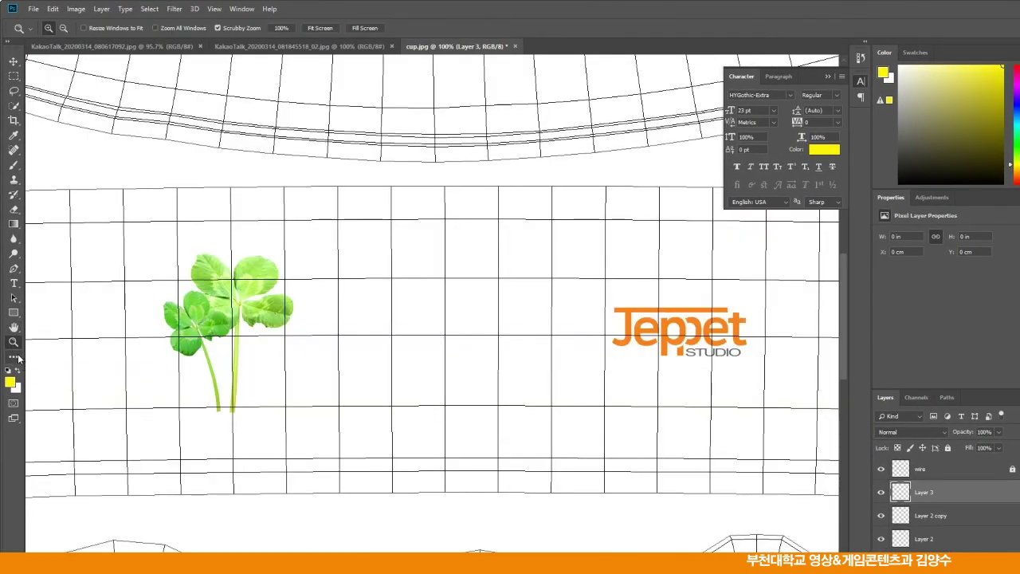
{"action": "left_click", "coordinate": [13, 327]}
{"action": "left_click_drag", "start_coordinate": [148, 232], "coordinate": [338, 342]}
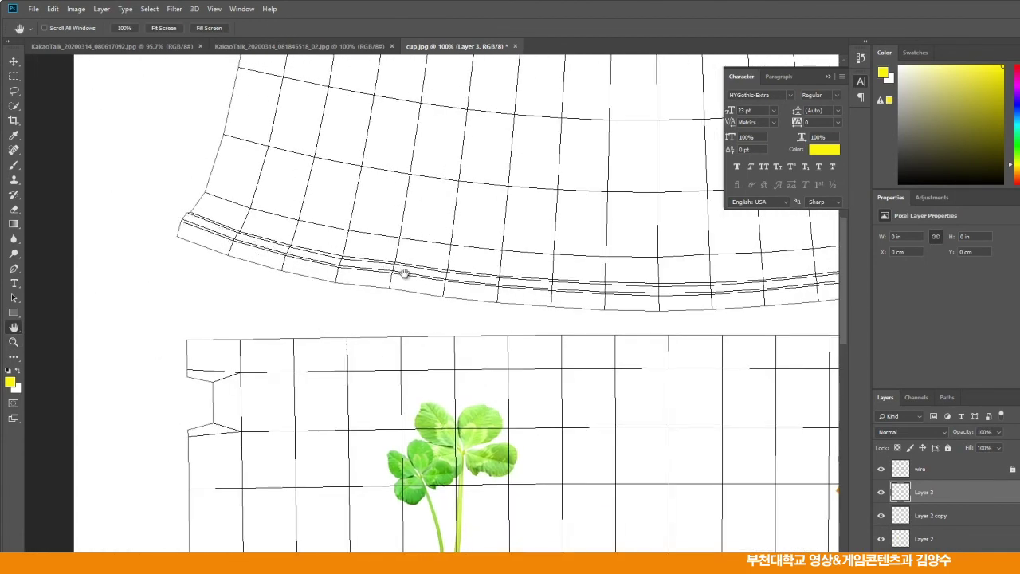
{"action": "left_click", "coordinate": [12, 383]}
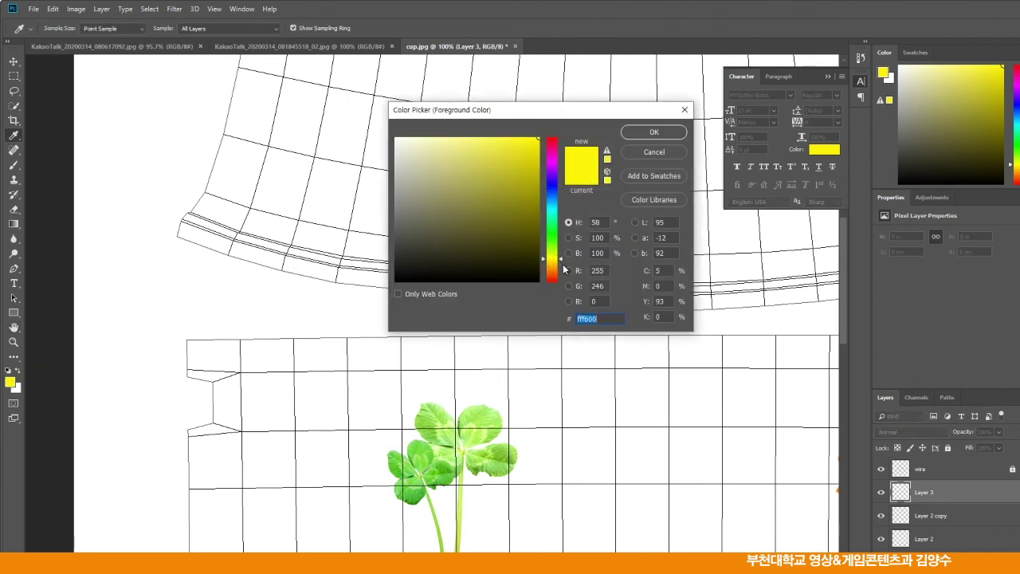
{"action": "left_click_drag", "start_coordinate": [561, 256], "coordinate": [562, 275]}
{"action": "mouse_move", "coordinate": [528, 185]}
{"action": "left_mouse_down"}
{"action": "mouse_move", "coordinate": [508, 193]}
{"action": "mouse_move", "coordinate": [510, 224]}
{"action": "mouse_move", "coordinate": [508, 211]}
{"action": "left_mouse_up"}
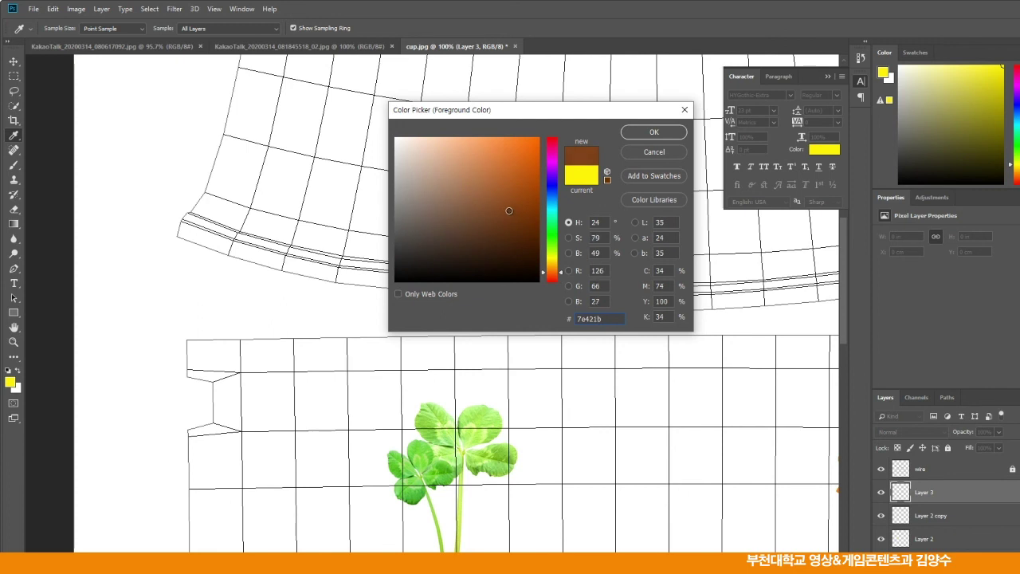
{"action": "left_click_drag", "start_coordinate": [509, 211], "coordinate": [511, 218]}
{"action": "left_click_drag", "start_coordinate": [516, 215], "coordinate": [515, 226]}
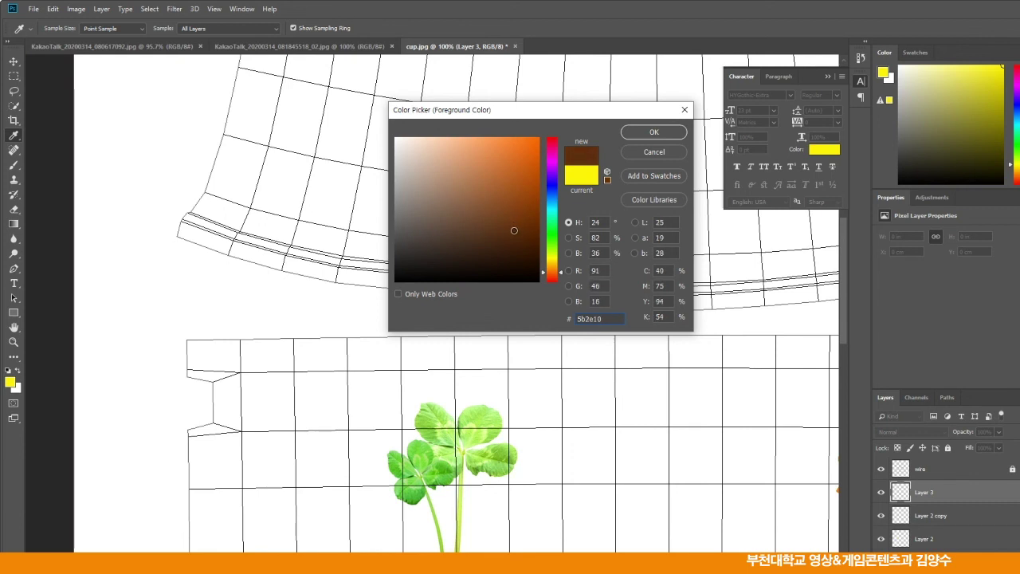
{"action": "left_click_drag", "start_coordinate": [514, 228], "coordinate": [512, 224]}
{"action": "left_click", "coordinate": [654, 133]}
Paint a continuous brown band with a 25 px brush along the narrow double-line strip at the lower edge of the upper curved UV piece
{"action": "key", "text": "h"}
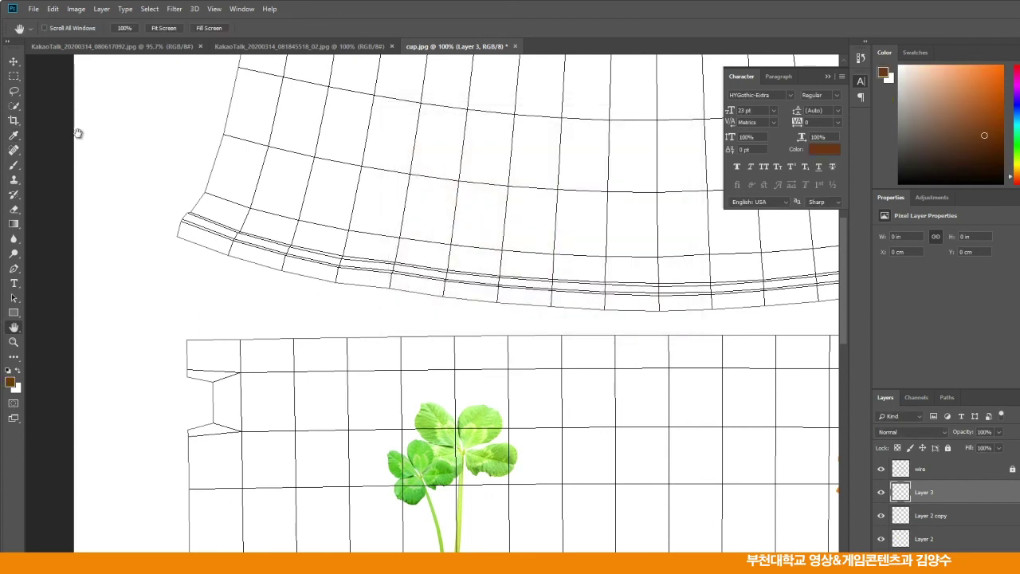
{"action": "left_click", "coordinate": [14, 166]}
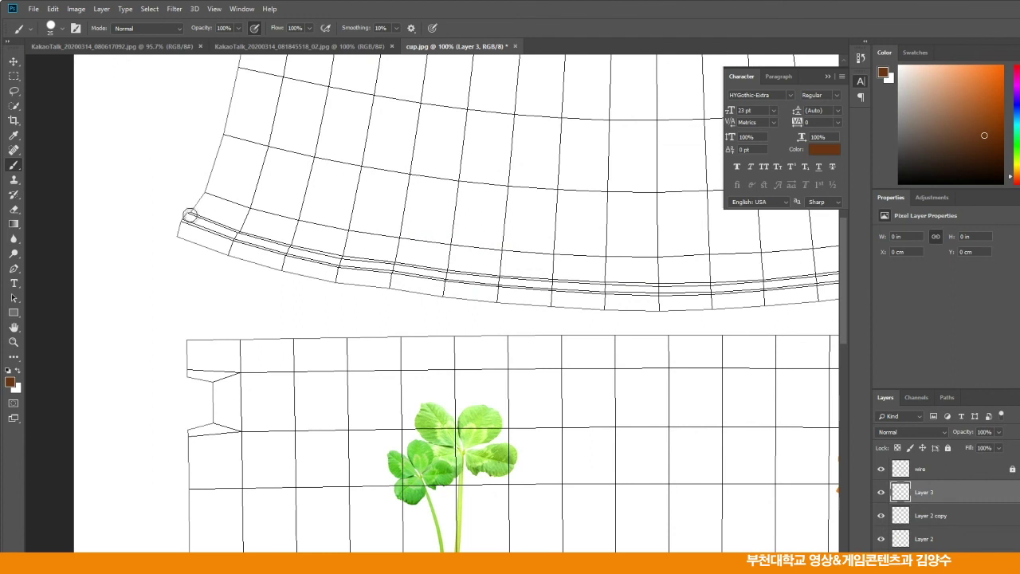
{"action": "left_click", "coordinate": [179, 213]}
{"action": "mouse_move", "coordinate": [224, 231]}
{"action": "left_mouse_down"}
{"action": "mouse_move", "coordinate": [341, 262]}
{"action": "mouse_move", "coordinate": [446, 269]}
{"action": "mouse_move", "coordinate": [450, 278]}
{"action": "mouse_move", "coordinate": [676, 279]}
{"action": "mouse_move", "coordinate": [420, 220]}
{"action": "mouse_move", "coordinate": [347, 261]}
{"action": "left_mouse_up"}
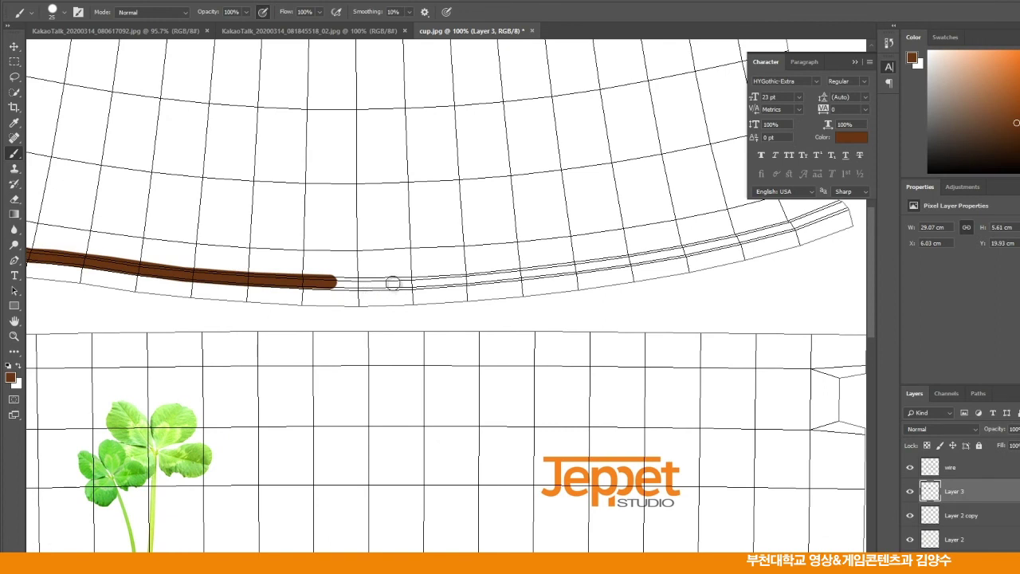
{"action": "mouse_move", "coordinate": [393, 284]}
{"action": "left_mouse_down"}
{"action": "mouse_move", "coordinate": [585, 271]}
{"action": "mouse_move", "coordinate": [702, 249]}
{"action": "mouse_move", "coordinate": [526, 268]}
{"action": "left_mouse_up"}
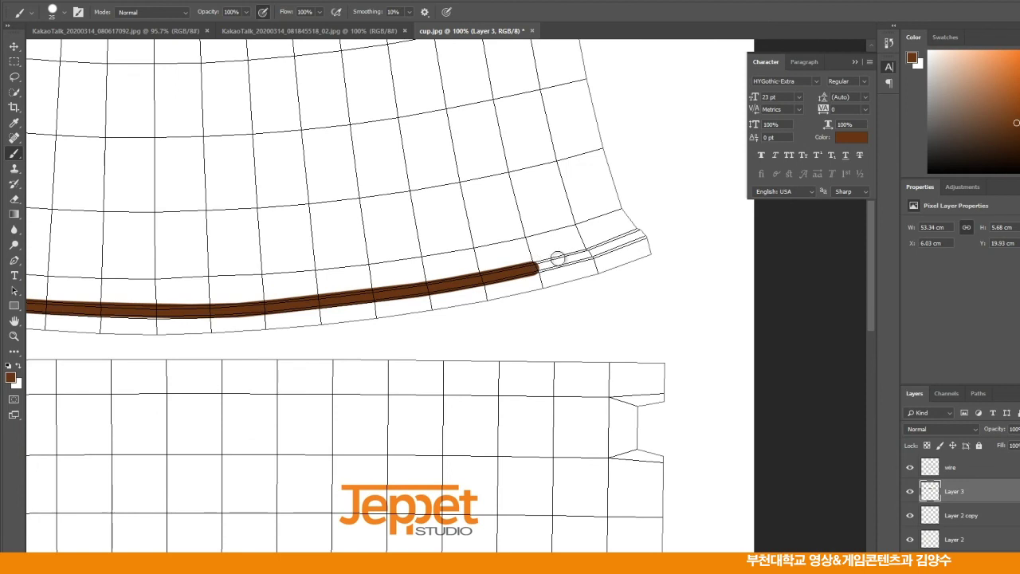
{"action": "left_click_drag", "start_coordinate": [570, 256], "coordinate": [651, 227]}
{"action": "key", "text": "ctrl+z"}
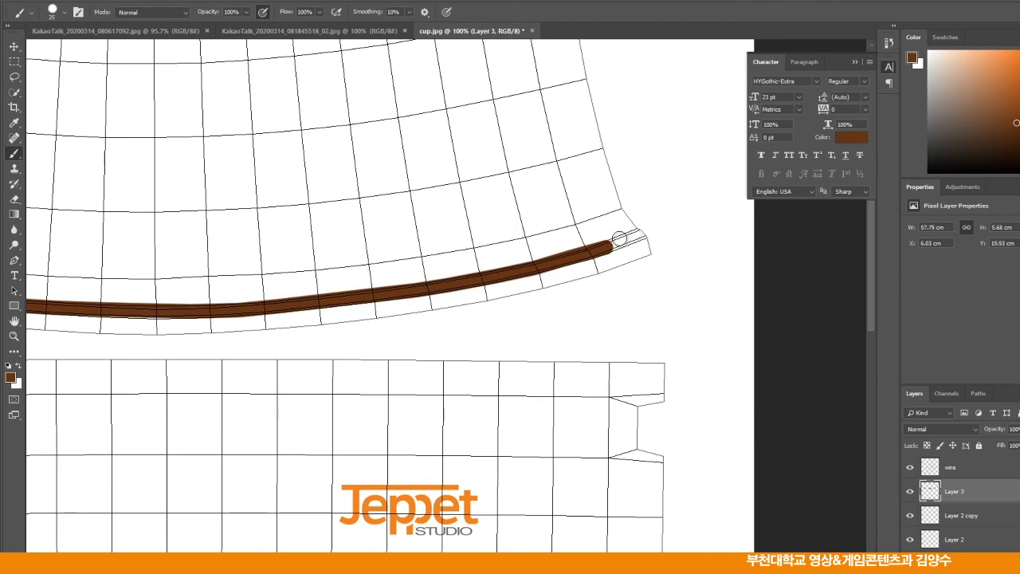
{"action": "left_click_drag", "start_coordinate": [607, 247], "coordinate": [652, 230]}
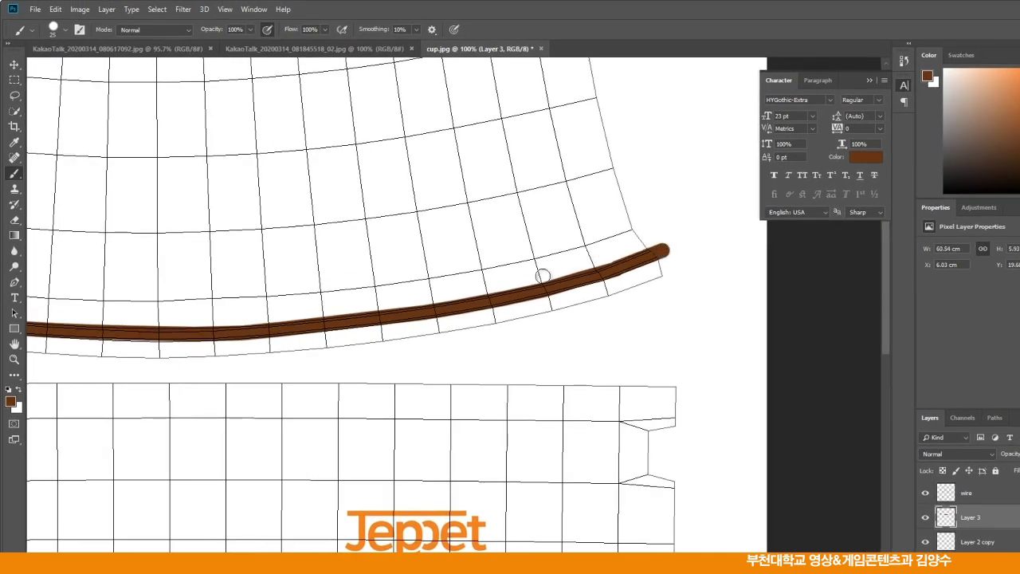
Save the document in Photoshop format as cup.psd with its layers and alpha channels
{"action": "double_click", "coordinate": [15, 346]}
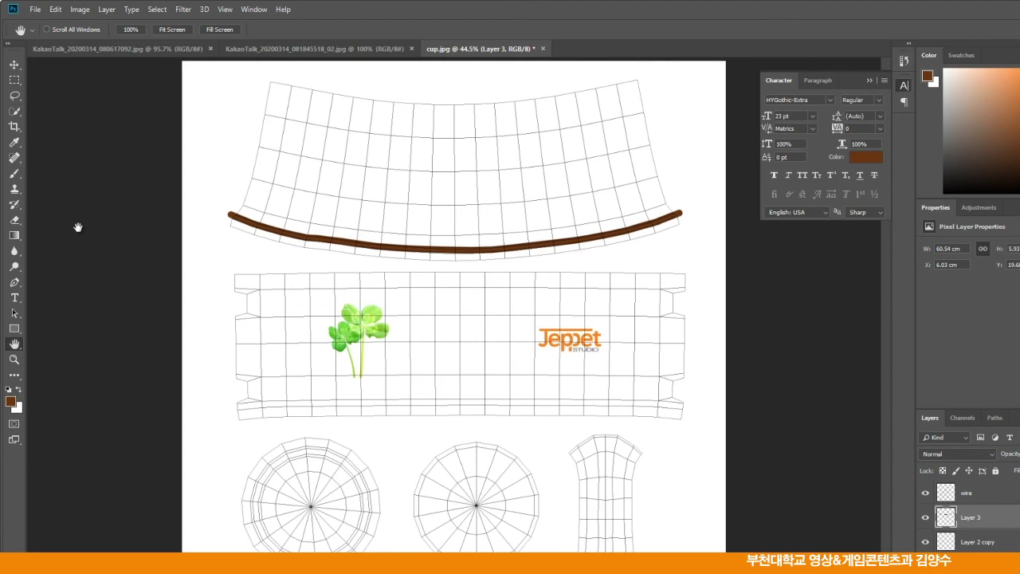
{"action": "left_click", "coordinate": [14, 65]}
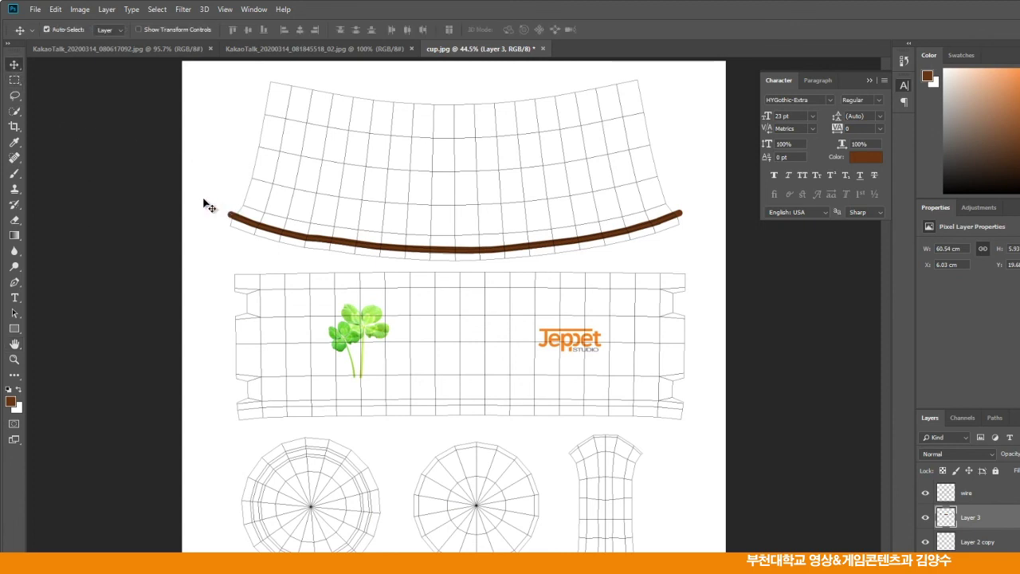
{"action": "left_click", "coordinate": [35, 9]}
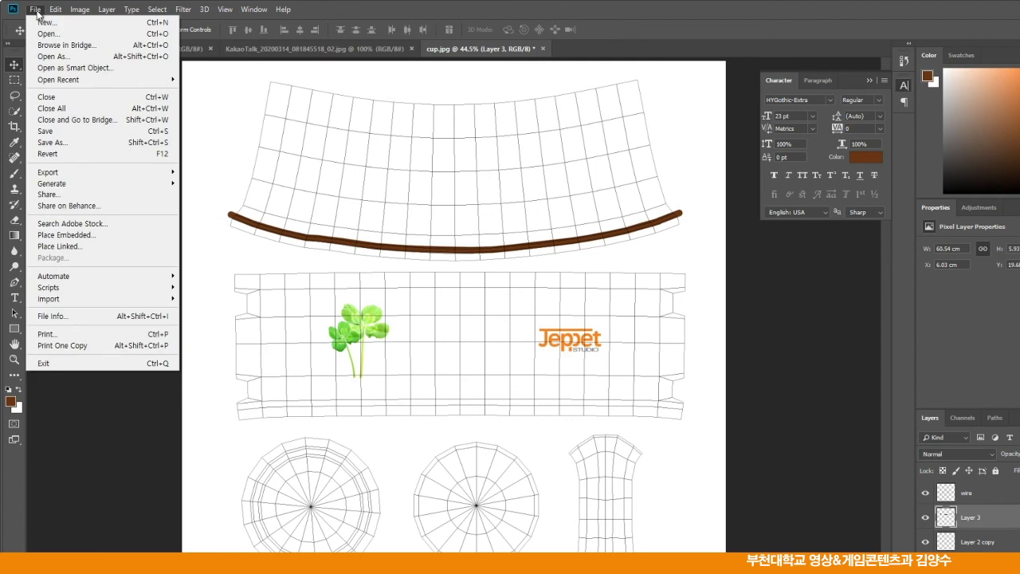
{"action": "left_click", "coordinate": [63, 132]}
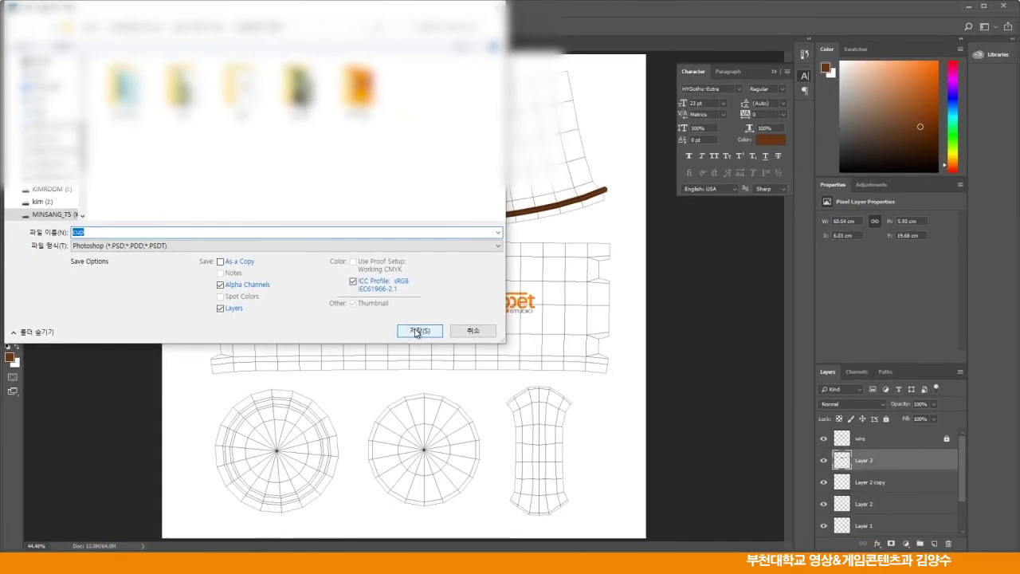
{"action": "left_click", "coordinate": [416, 332]}
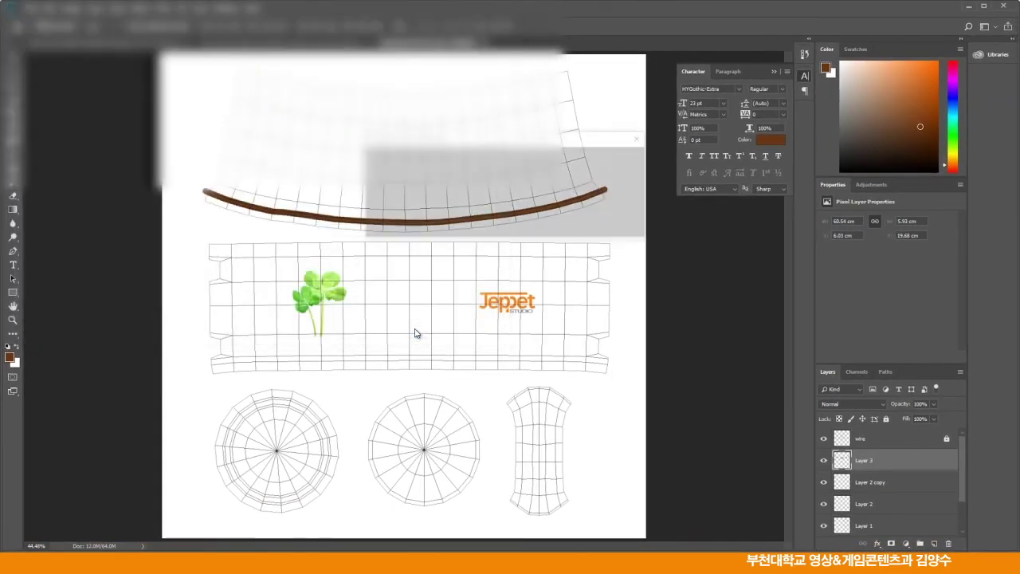
{"action": "left_click", "coordinate": [627, 158]}
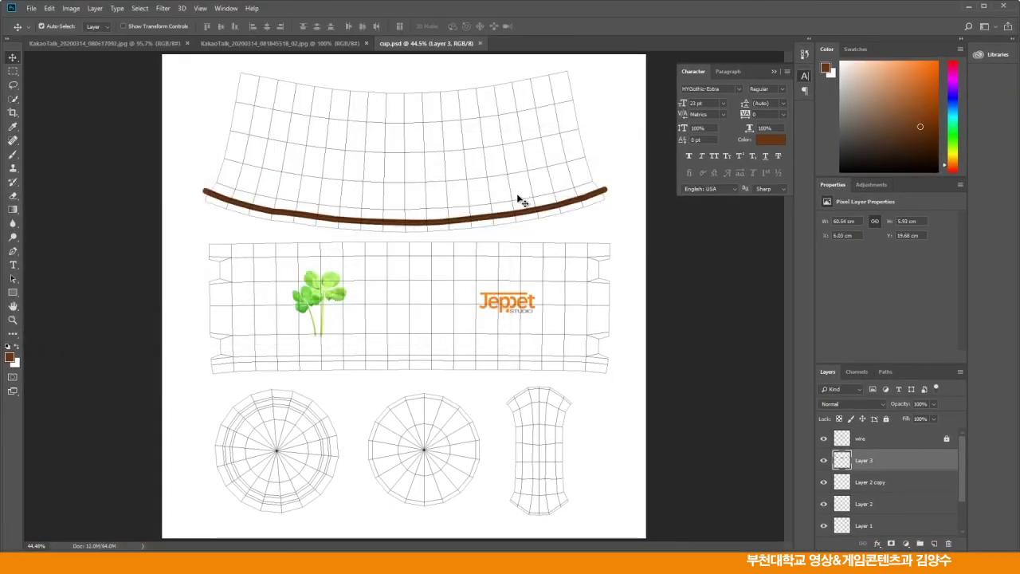
Hide the wire layer and save a JPEG copy of the texture named cup-d at maximum quality 12
{"action": "left_click", "coordinate": [823, 439]}
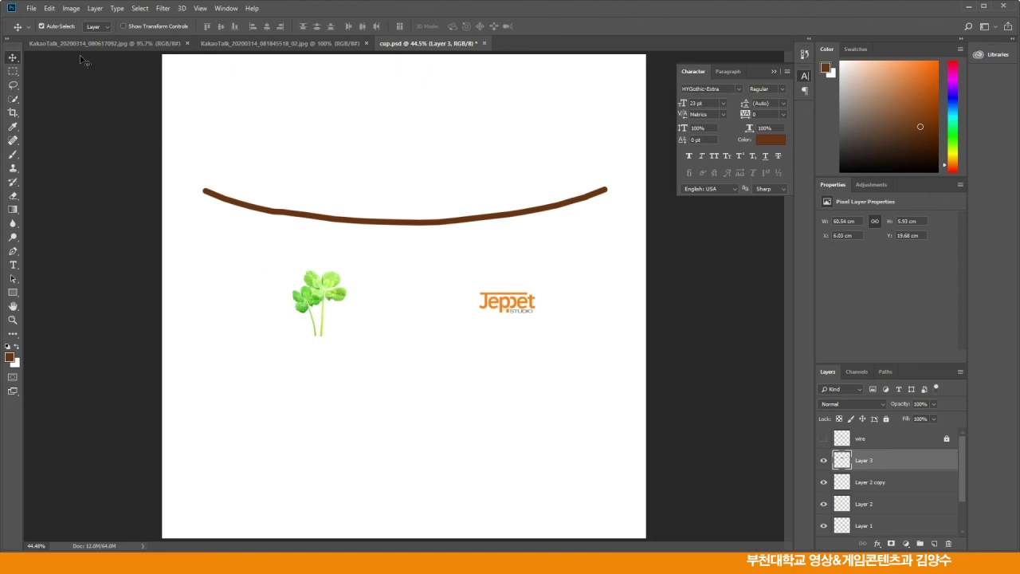
{"action": "left_click", "coordinate": [35, 10]}
{"action": "left_click", "coordinate": [342, 205]}
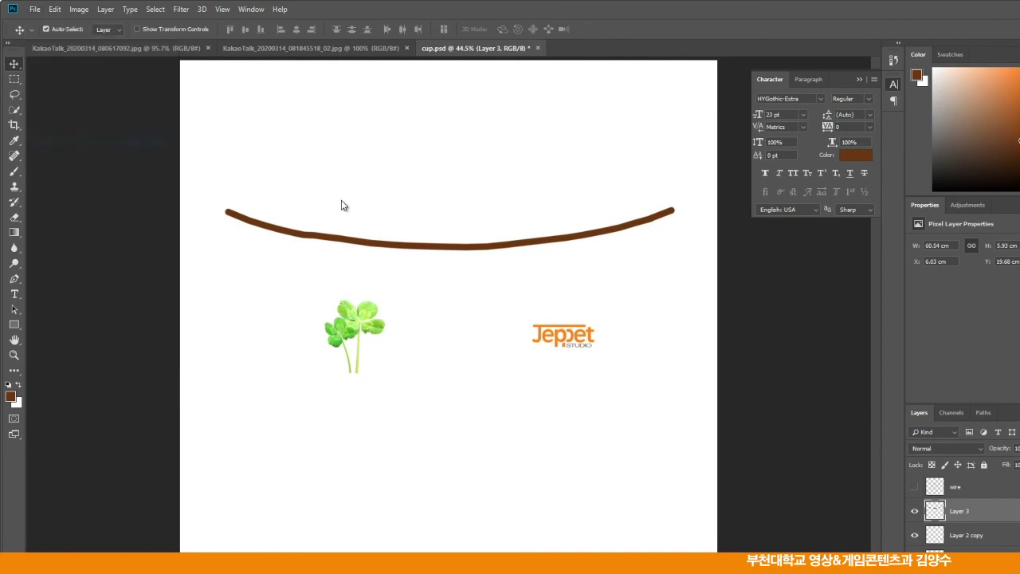
{"action": "key", "text": "ctrl+shift+s"}
{"action": "left_click", "coordinate": [171, 274]}
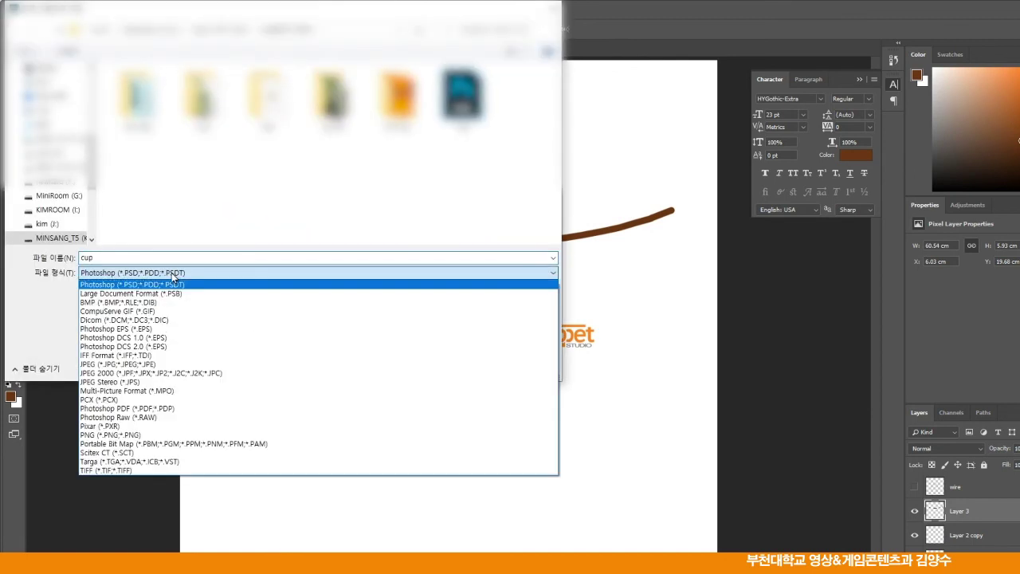
{"action": "left_click", "coordinate": [117, 365]}
{"action": "left_click", "coordinate": [110, 257]}
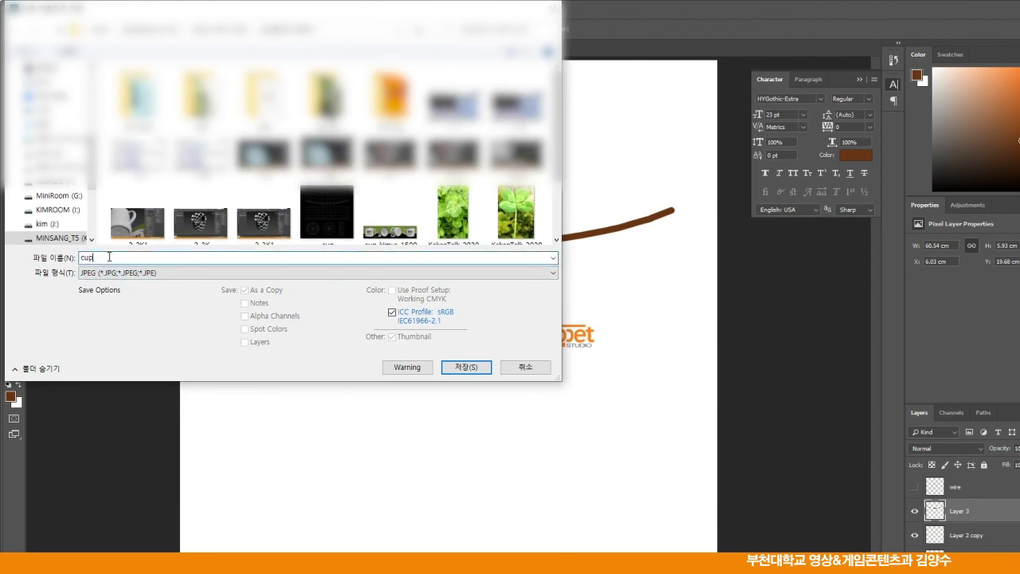
{"action": "type", "text": "-"}
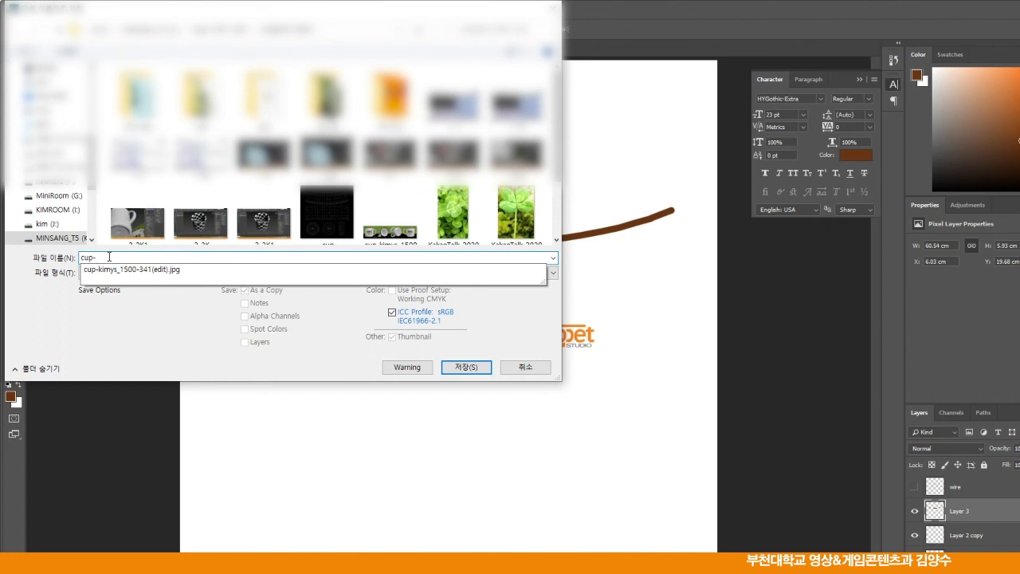
{"action": "type", "text": "d"}
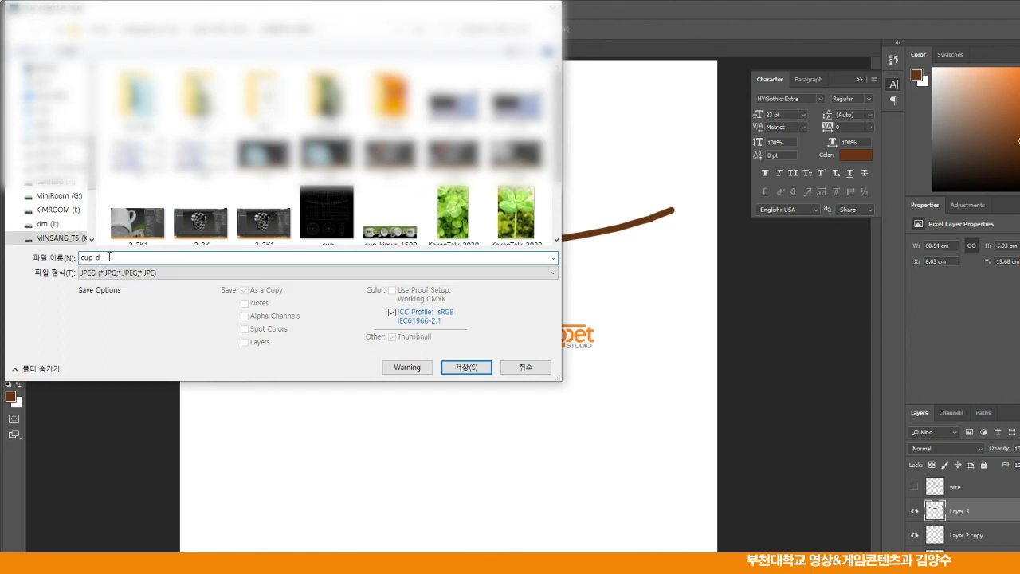
{"action": "left_click", "coordinate": [467, 367]}
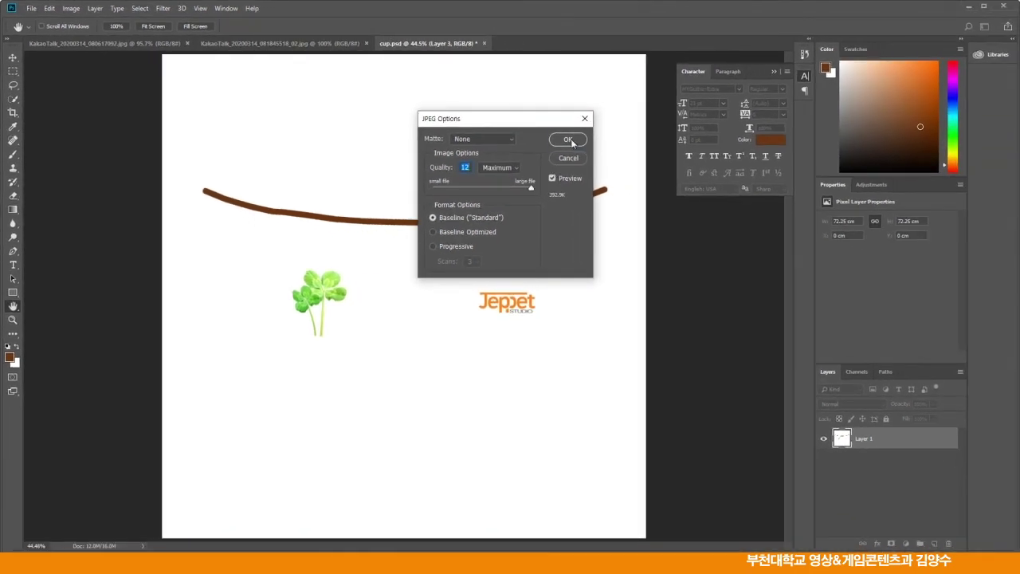
{"action": "left_click", "coordinate": [568, 141]}
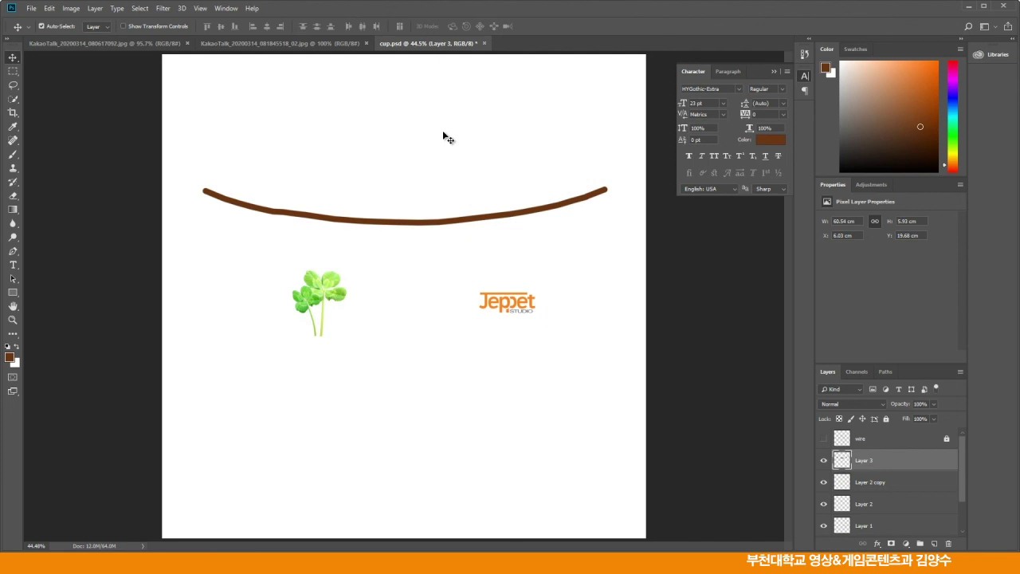